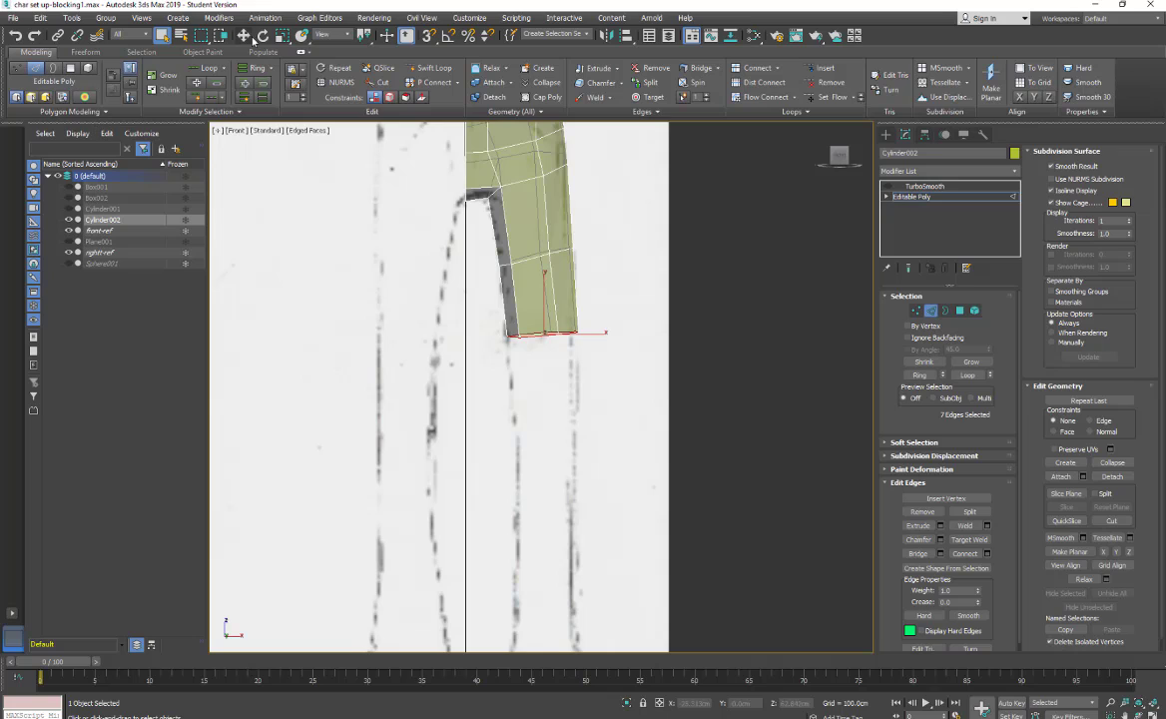
# Step: Lower the trouser leg's open bottom edge loop down to the ankle of the front reference, at about Z 11.8 cm
pyautogui.press('w')
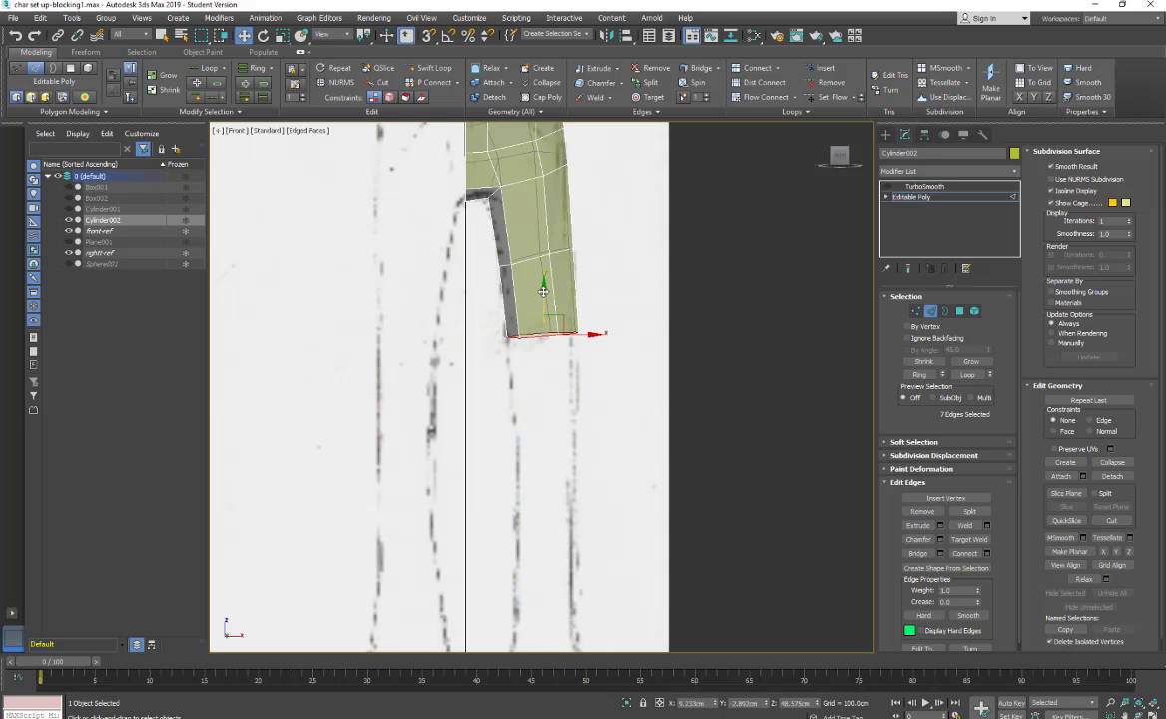
pyautogui.moveTo(543, 290); pyautogui.dragTo(559, 590)
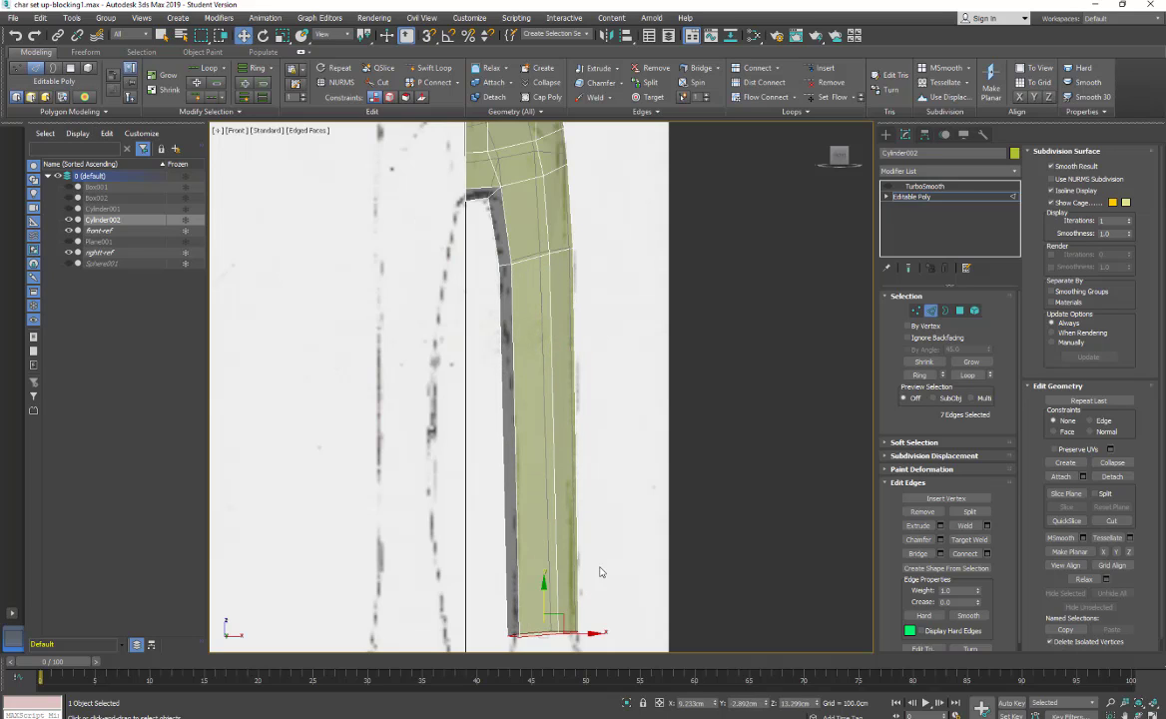
pyautogui.moveTo(600, 571); pyautogui.dragTo(593, 391, button='middle')
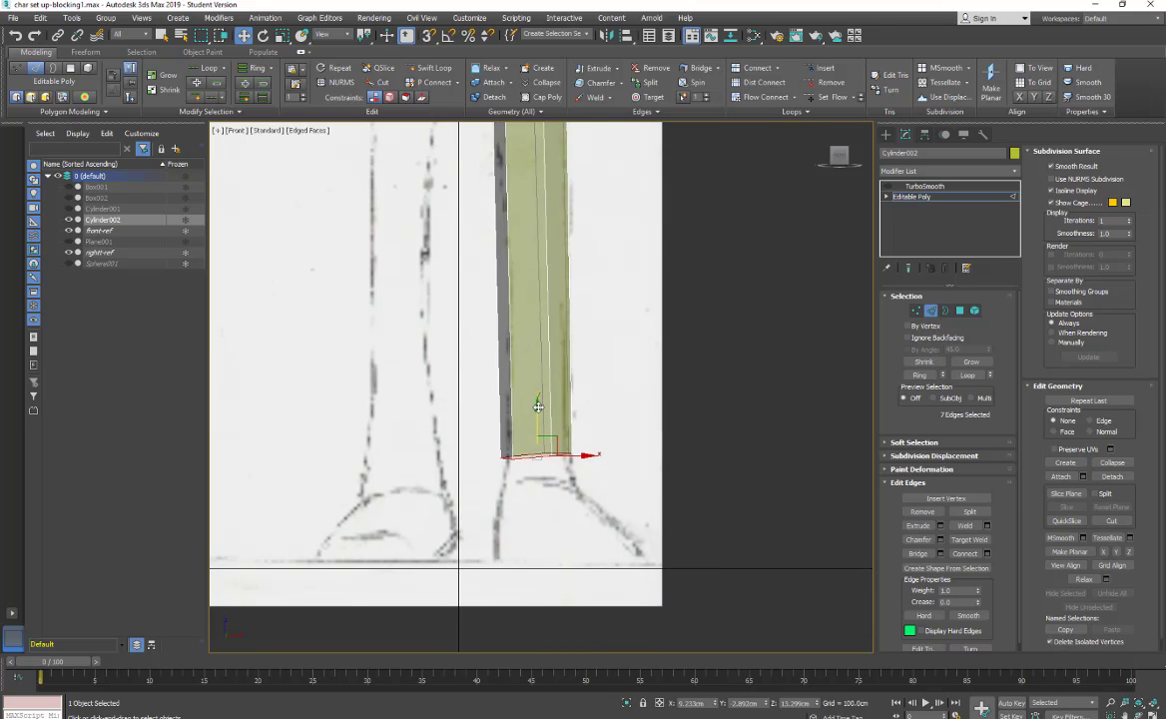
pyautogui.moveTo(538, 408); pyautogui.dragTo(538, 419)
pyautogui.moveTo(585, 358); pyautogui.dragTo(589, 377, button='middle')
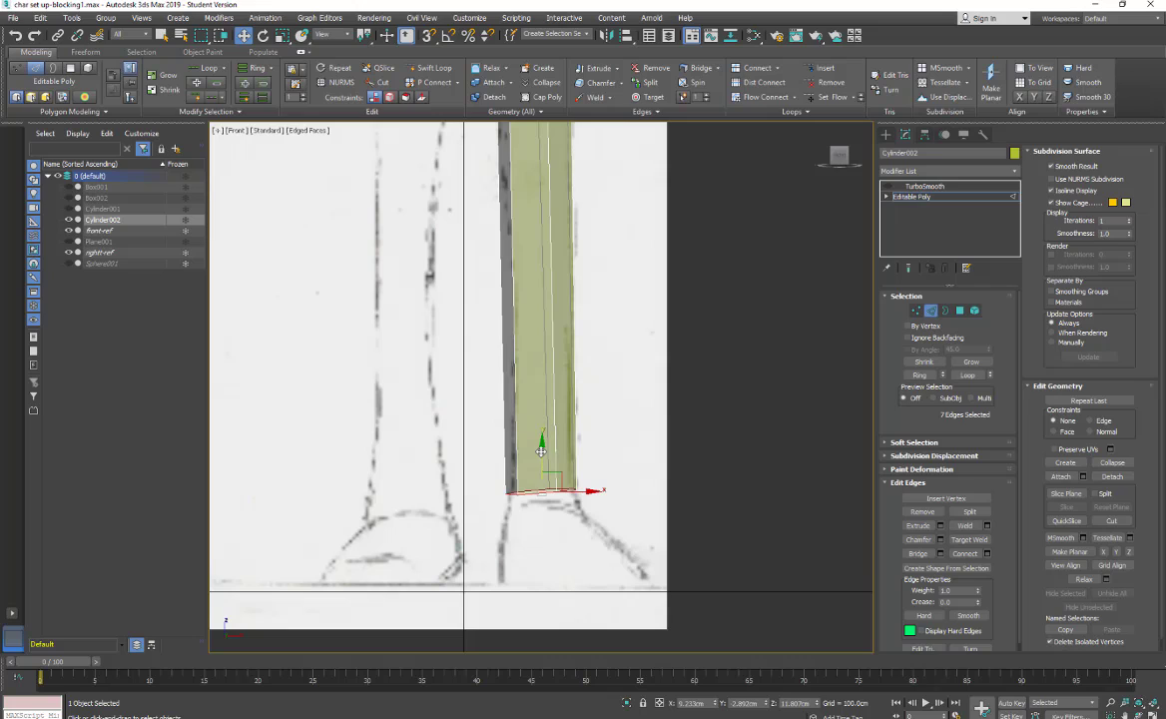
# Step: Extrude a short strip down from the bottom edge loop to about Z 10.6 cm and flare it uniformly to about 113%
pyautogui.moveTo(541, 448); pyautogui.dragTo(543, 470)
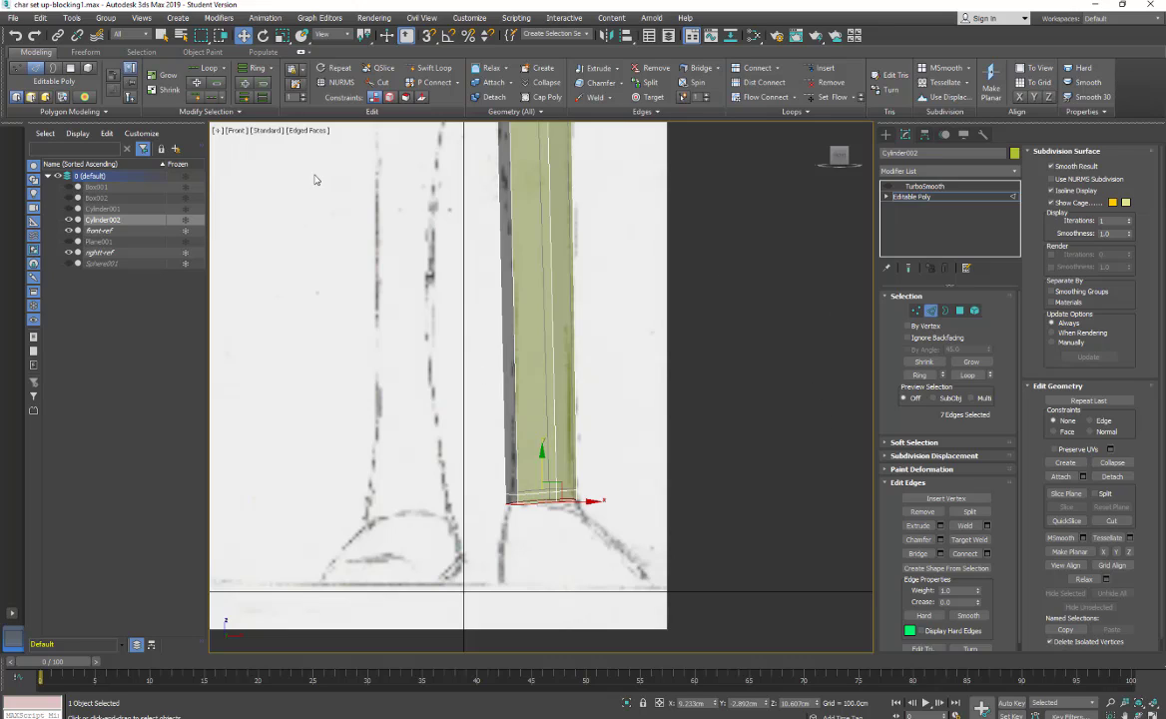
pyautogui.click(284, 35)
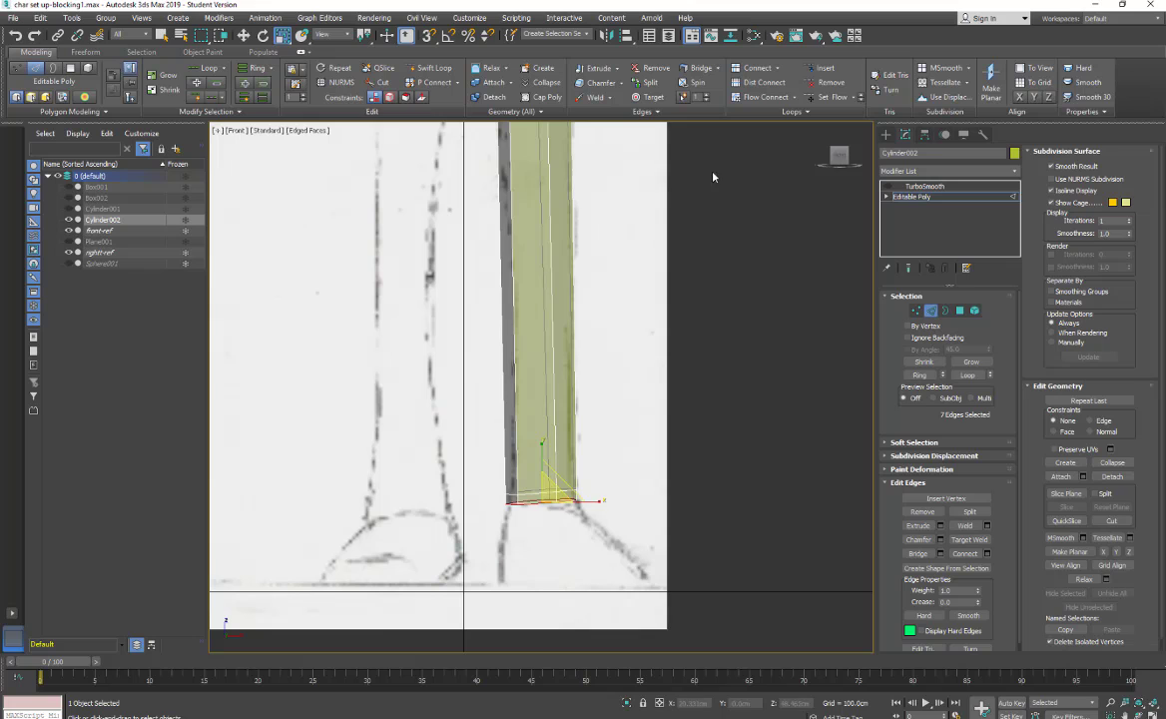
pyautogui.click(821, 131)
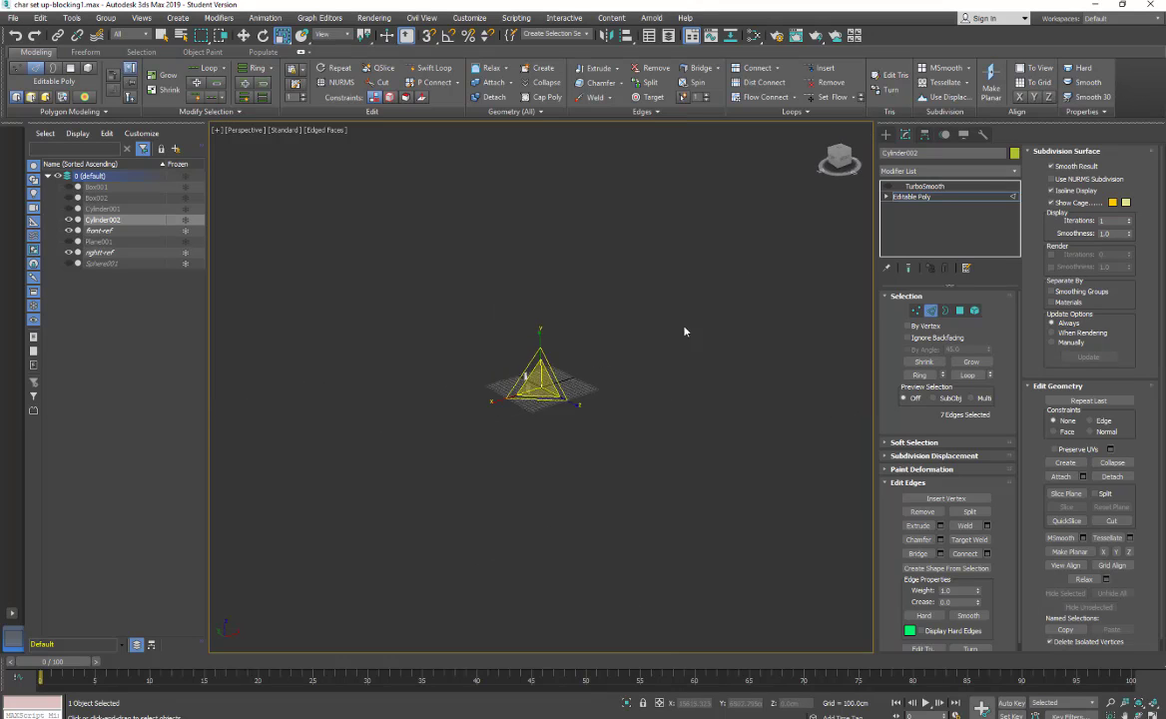
pyautogui.moveTo(616, 504); pyautogui.dragTo(546, 416, button='middle')
pyautogui.scroll(3, 580, 417)
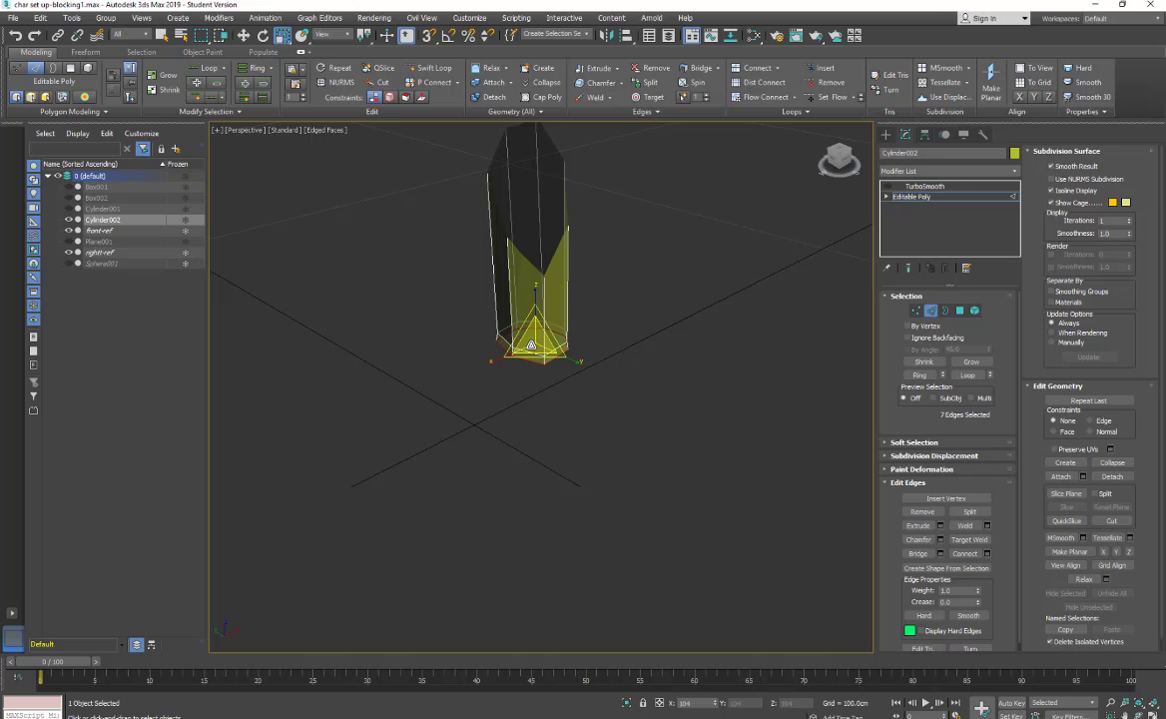
pyautogui.moveTo(533, 340); pyautogui.dragTo(535, 339)
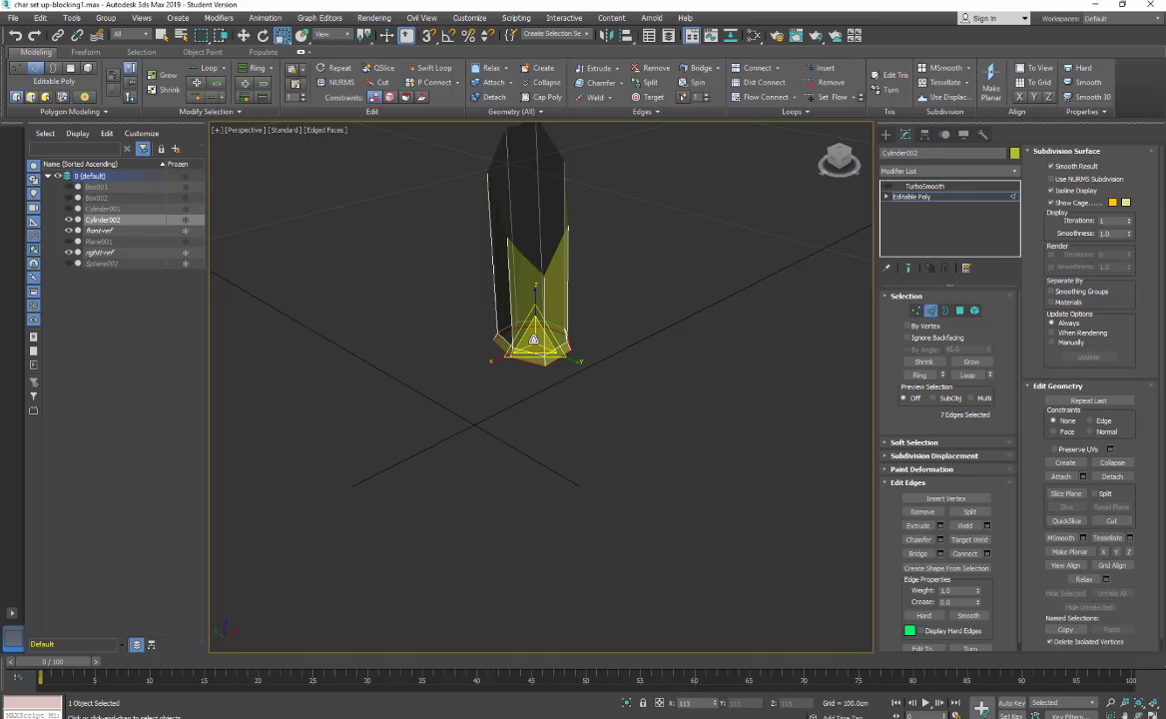
# Step: Return to the front view and lower the flared hem's bottom edge loop to about Z 10.25 cm
pyautogui.click(822, 131)
pyautogui.click(250, 130)
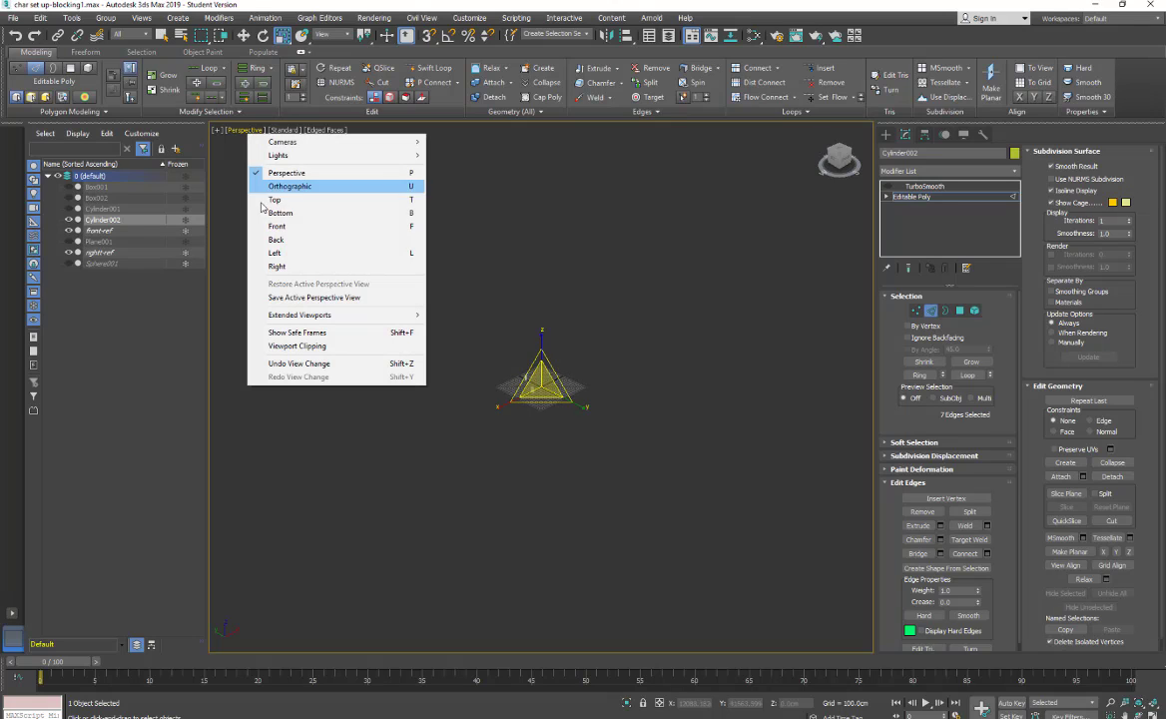
pyautogui.click(275, 227)
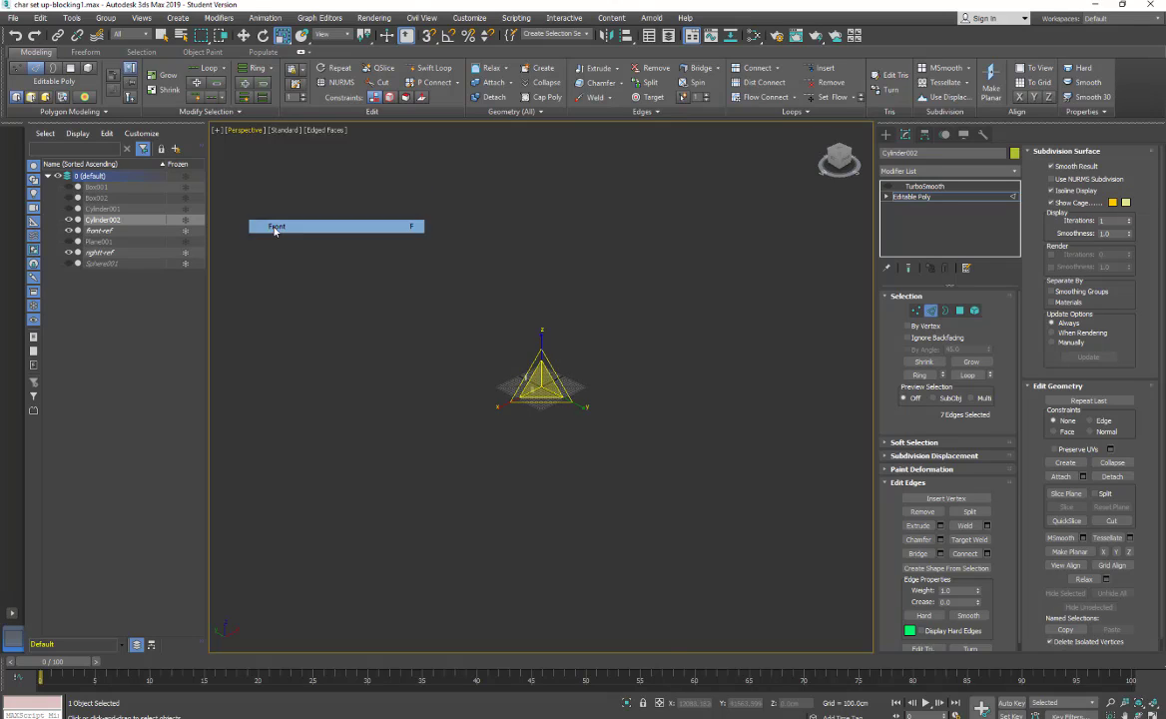
pyautogui.moveTo(501, 478); pyautogui.dragTo(480, 243, button='middle')
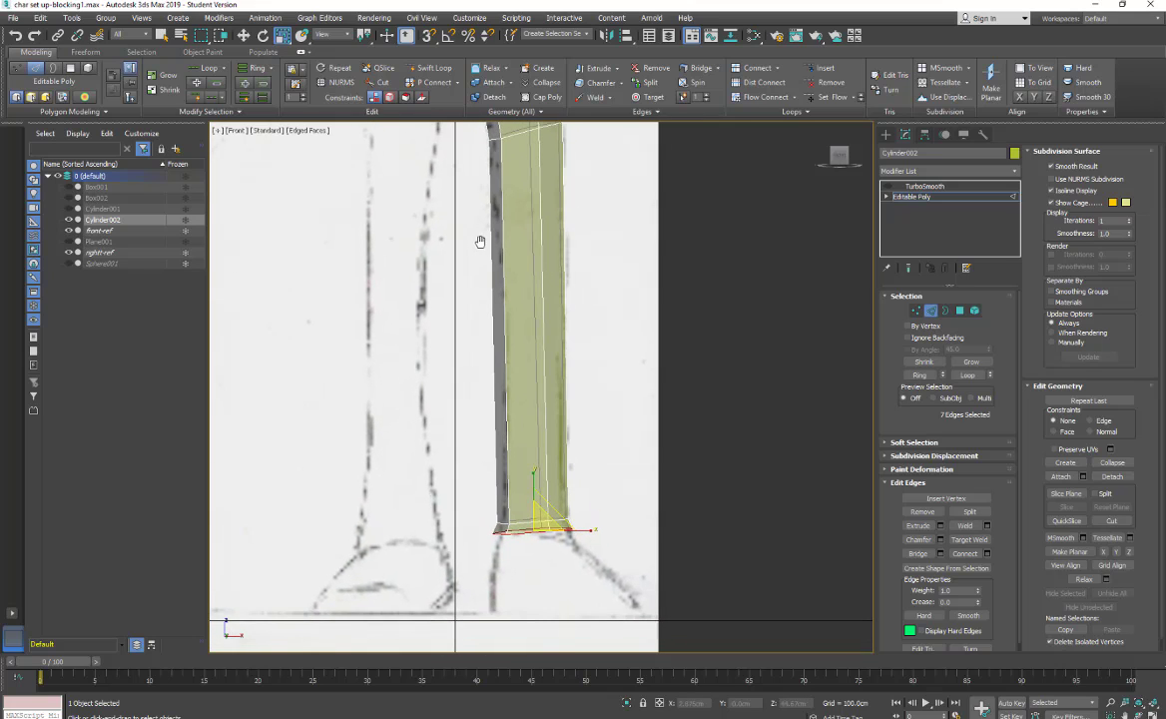
pyautogui.press('w')
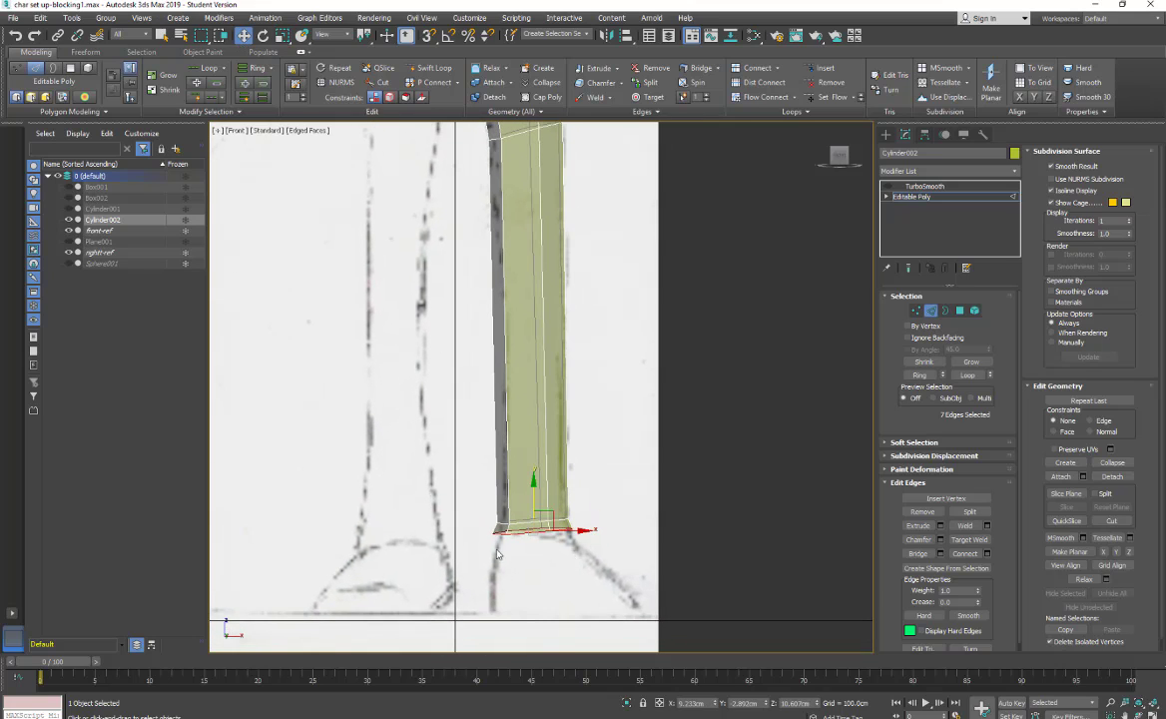
pyautogui.moveTo(476, 533); pyautogui.dragTo(469, 395, button='middle')
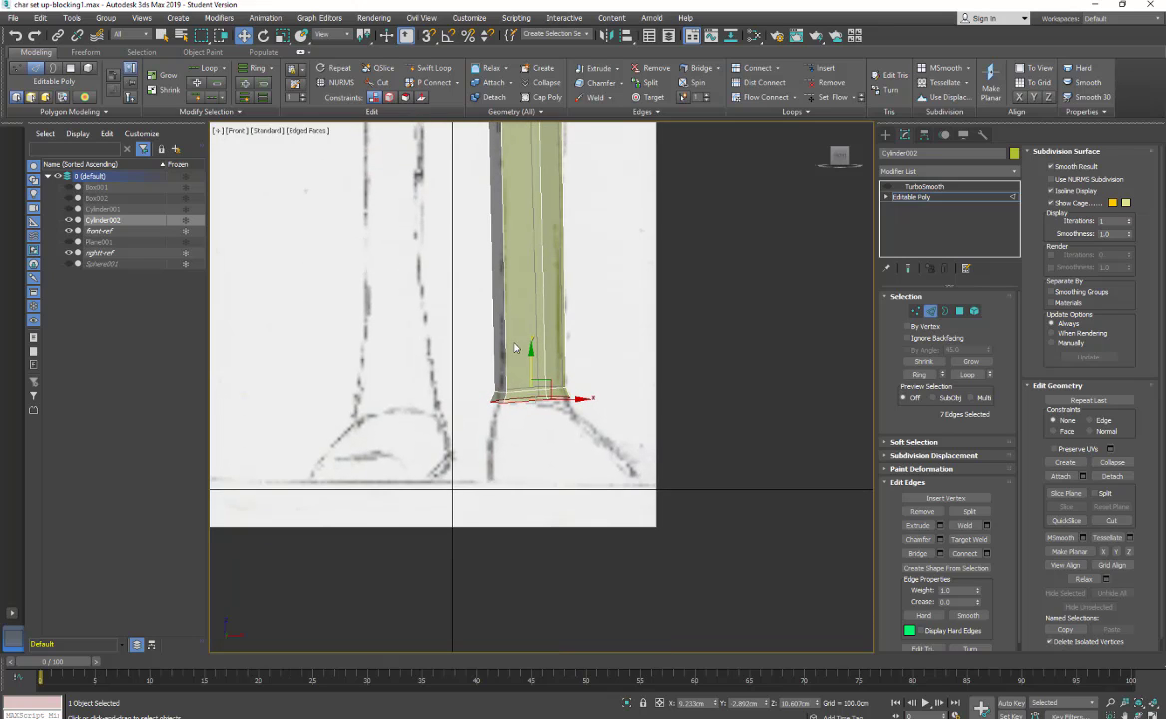
pyautogui.moveTo(533, 353); pyautogui.dragTo(530, 358)
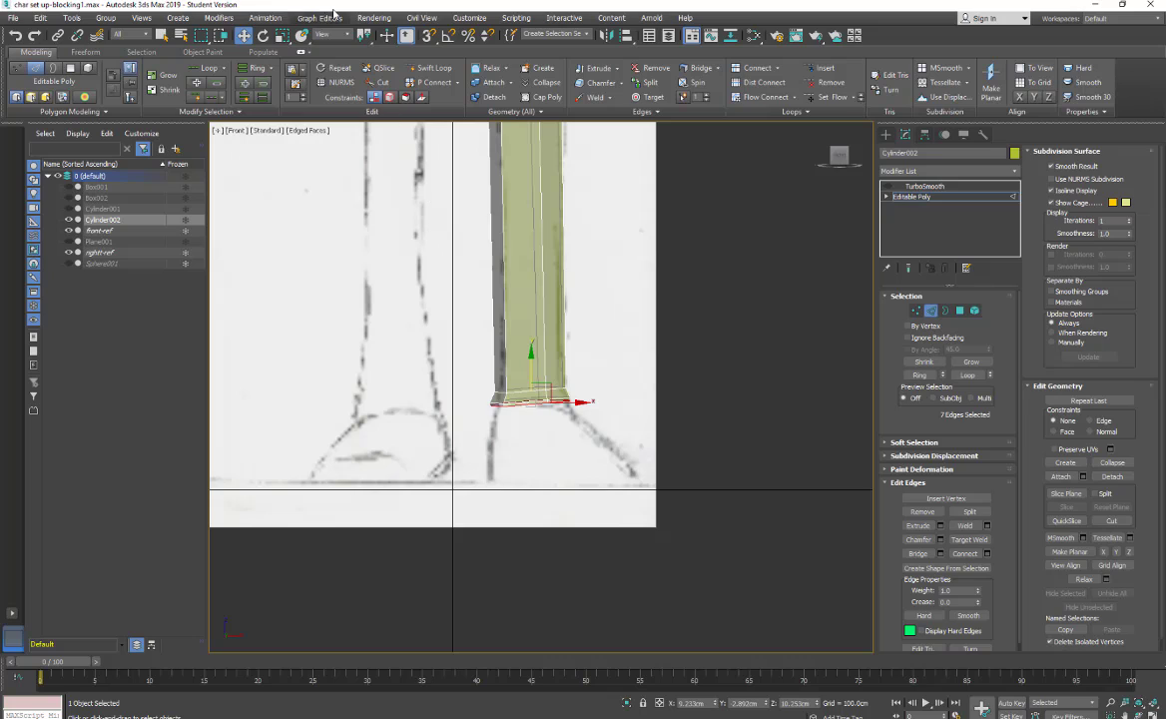
# Step: In the perspective view, extrude the hem's bottom edge loop inward by scaling a copy of it down uniformly
pyautogui.click(282, 35)
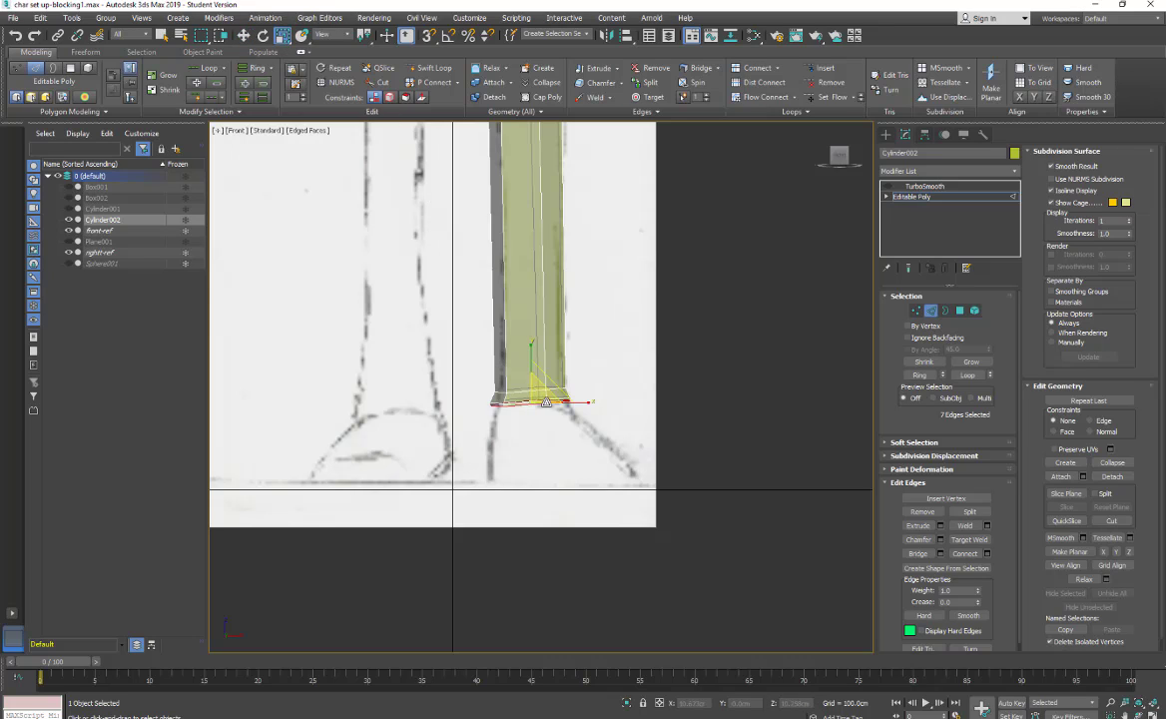
pyautogui.click(823, 133)
pyautogui.scroll(10, 534, 387)
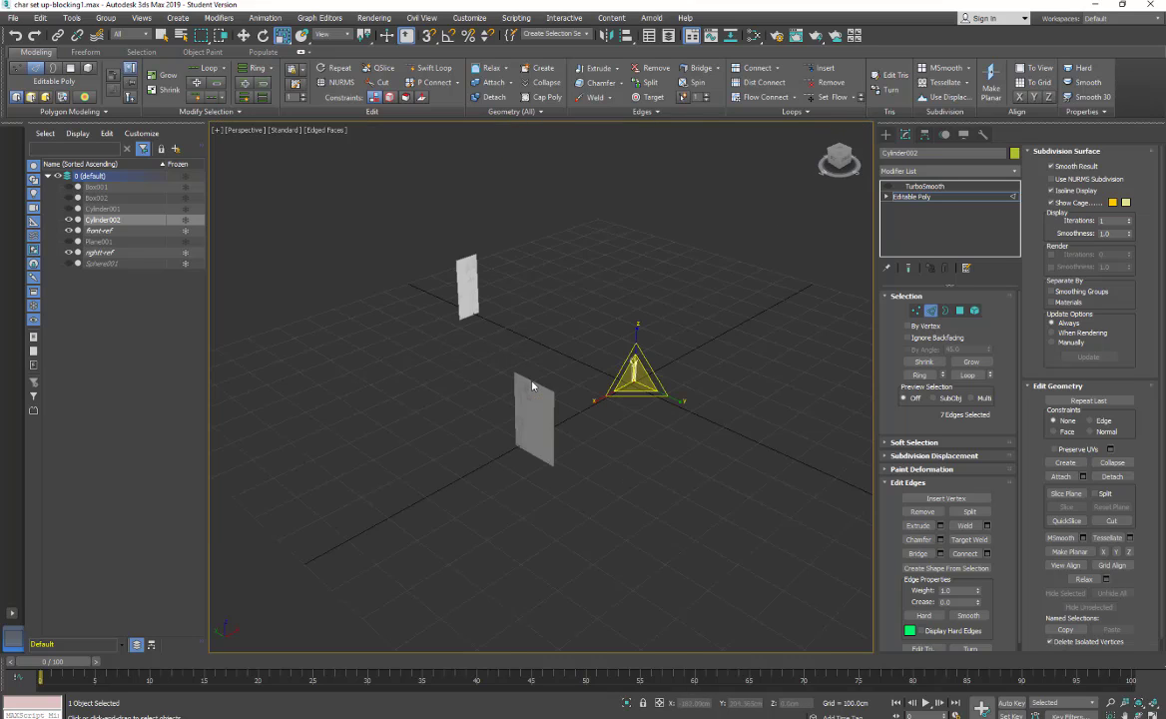
pyautogui.moveTo(805, 423); pyautogui.dragTo(216, 456, button='middle')
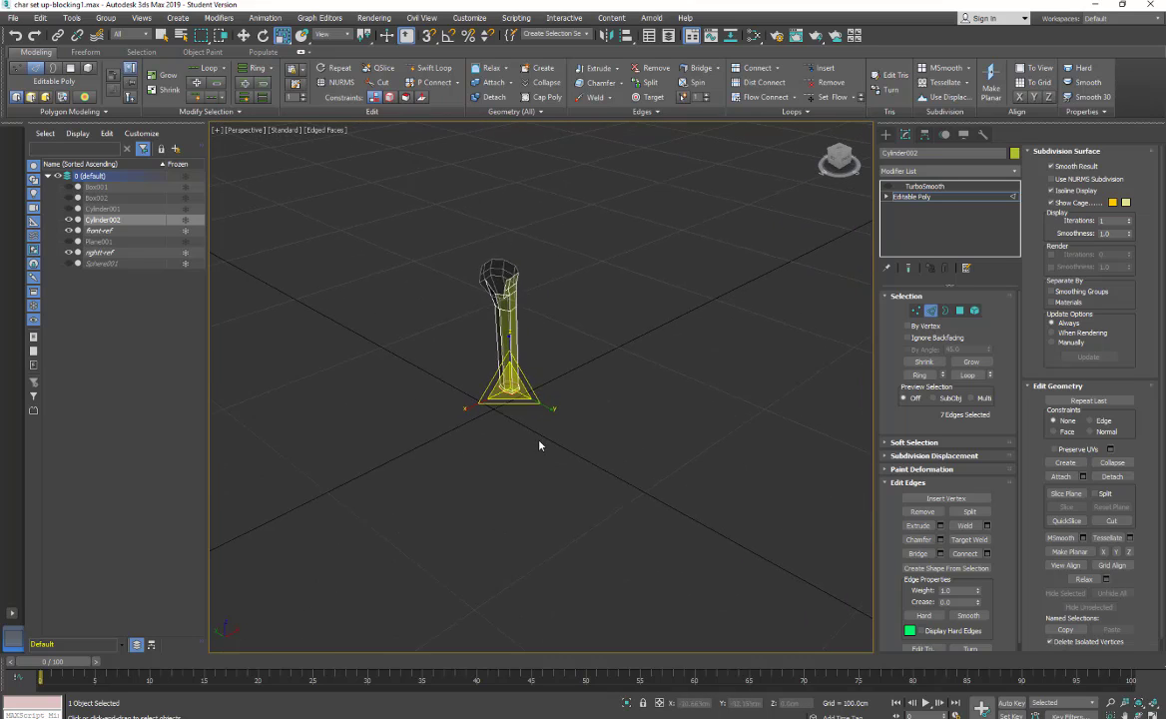
pyautogui.scroll(5, 539, 445)
pyautogui.moveTo(430, 307); pyautogui.dragTo(490, 413, button='middle')
pyautogui.scroll(3, 519, 409)
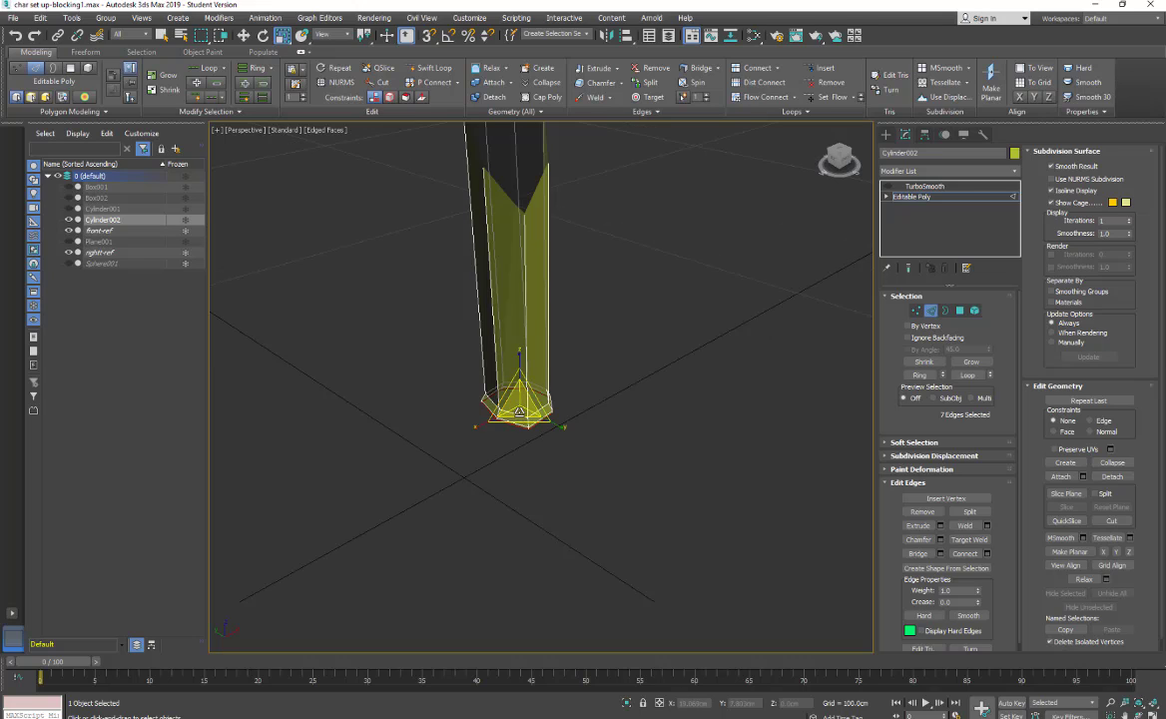
pyautogui.keyDown('shift'); pyautogui.moveTo(518, 413); pyautogui.dragTo(519, 403); pyautogui.keyUp('shift')
# Step: Raise the new inner edge loop inside the trouser hem to about Z 10.96 cm
pyautogui.click(244, 35)
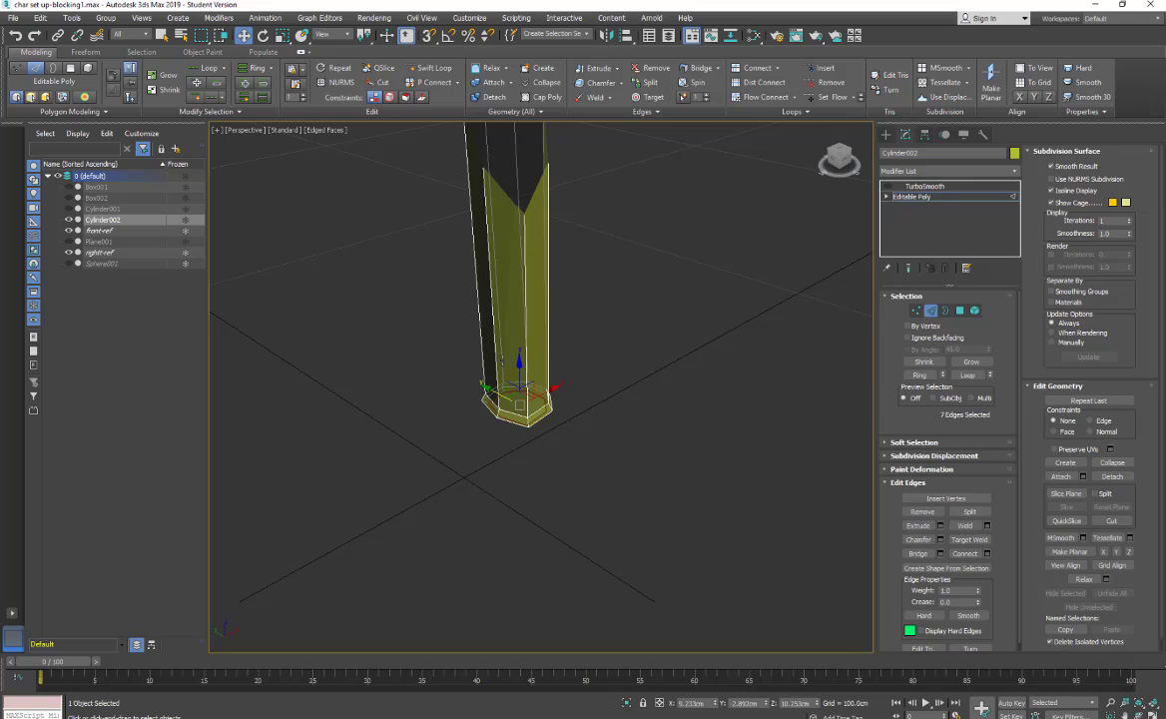
pyautogui.scroll(2, 521, 415)
pyautogui.scroll(-3, 521, 434)
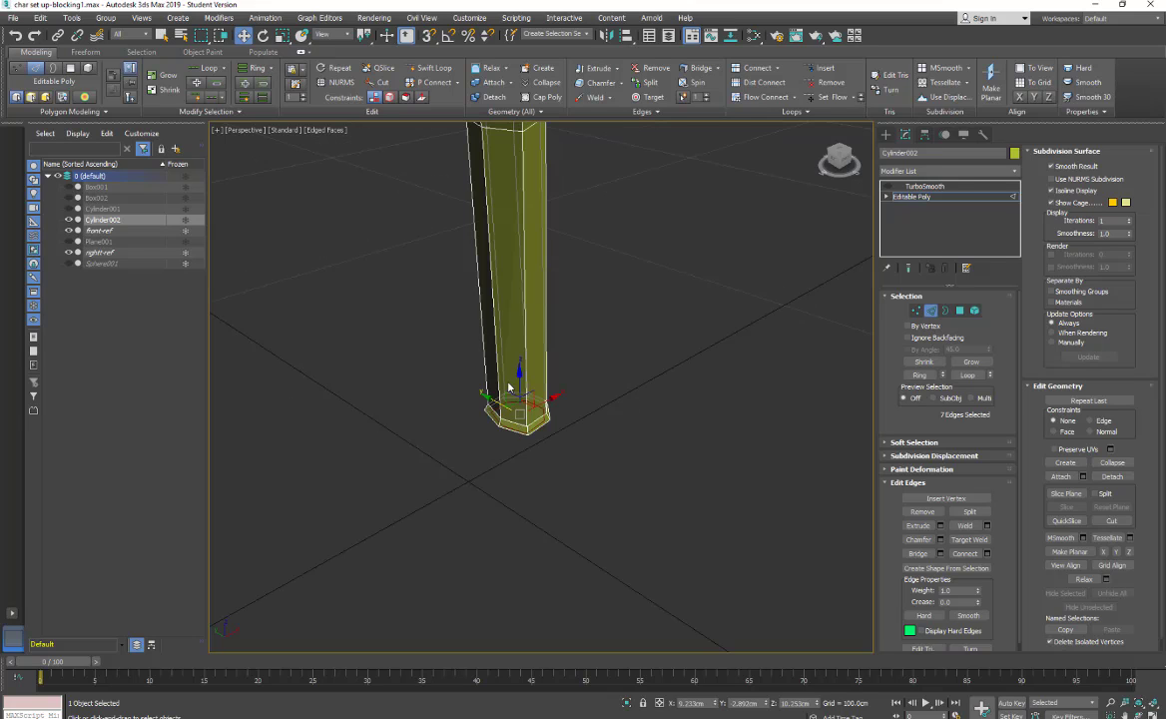
pyautogui.moveTo(521, 469); pyautogui.dragTo(508, 366, button='middle')
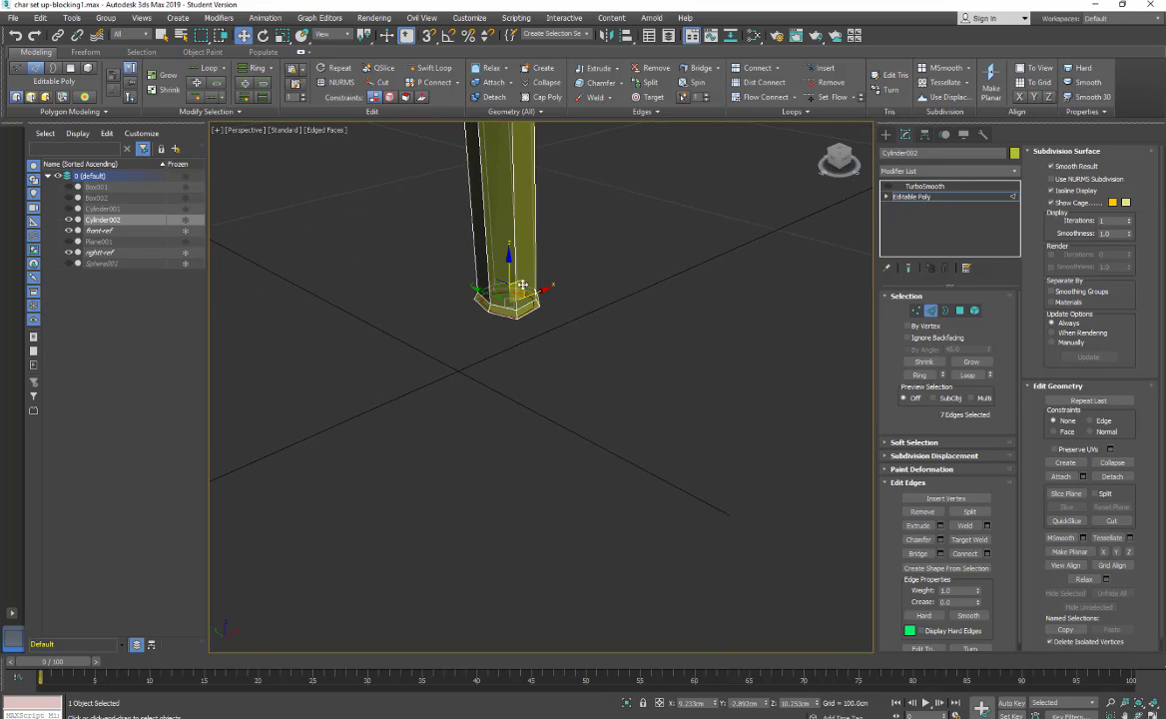
pyautogui.moveTo(509, 272); pyautogui.dragTo(508, 267)
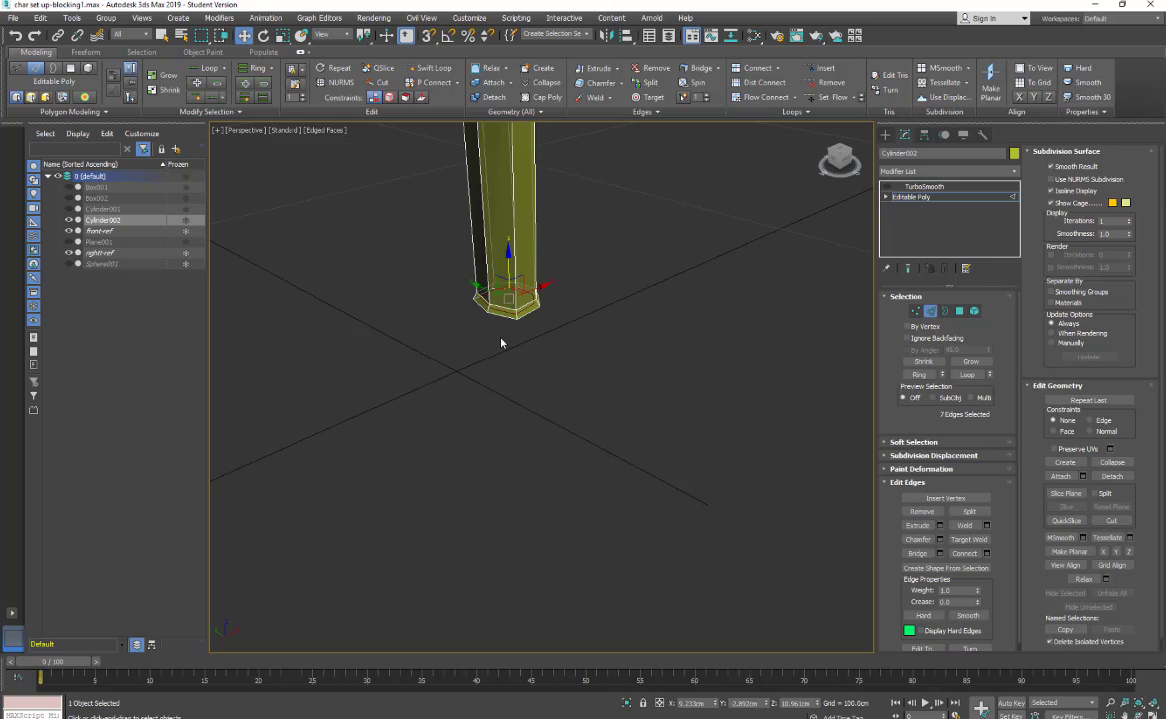
# Step: Scale the inner edge loop in to a narrow ankle and pull it down below the hem to about Z 7.84 cm
pyautogui.moveTo(484, 322); pyautogui.dragTo(482, 354, button='middle')
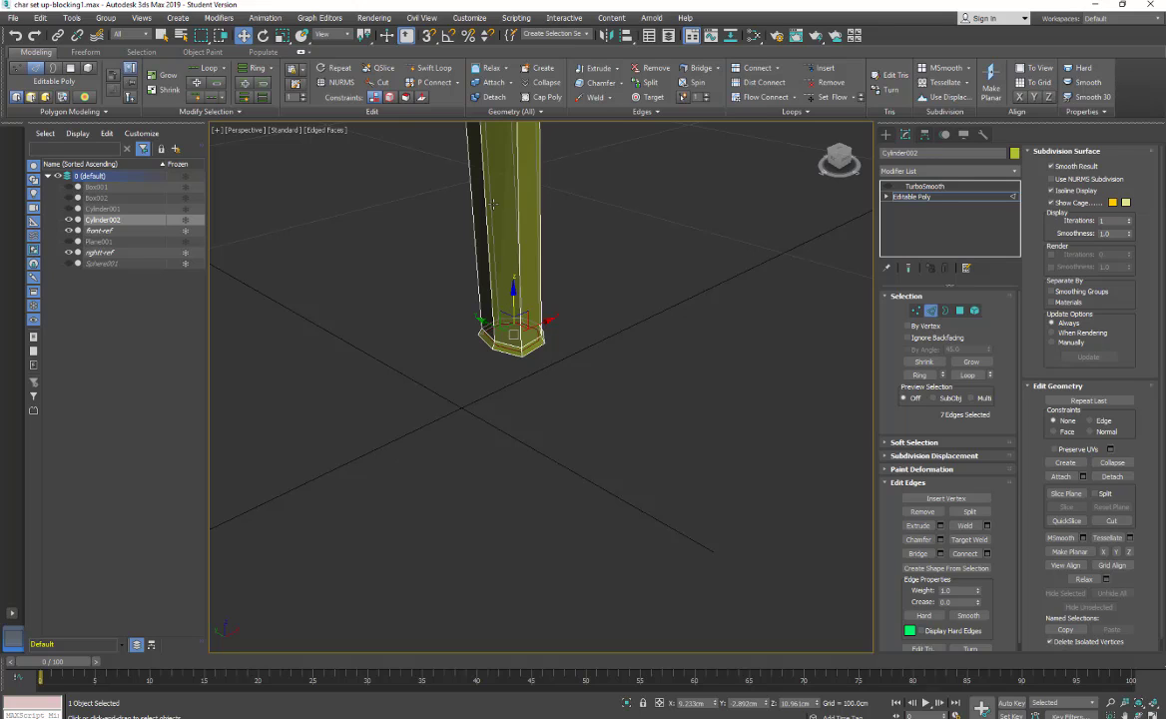
pyautogui.click(282, 35)
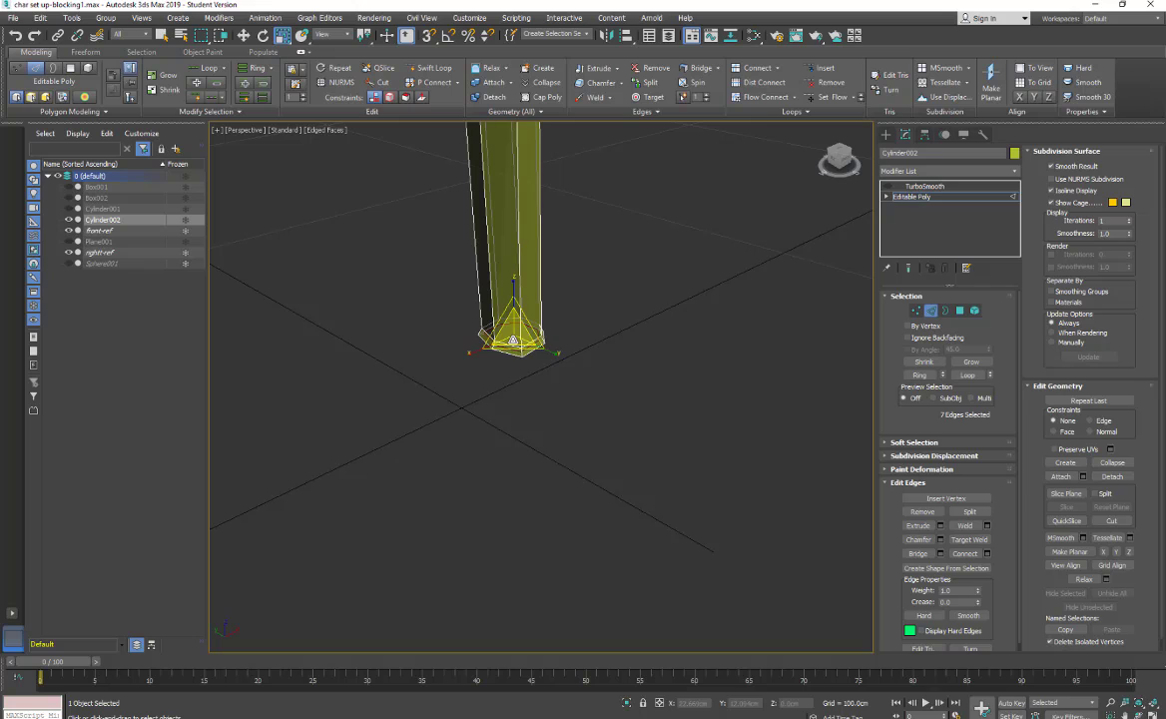
pyautogui.moveTo(511, 341); pyautogui.dragTo(478, 385)
pyautogui.click(242, 35)
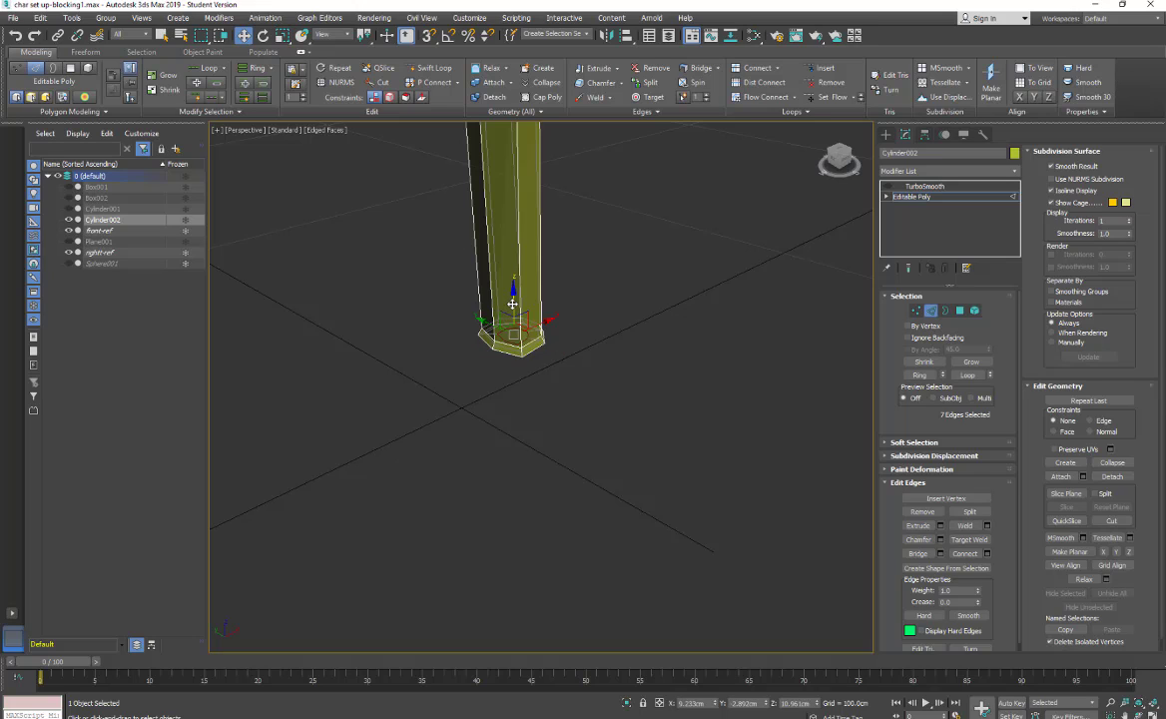
pyautogui.moveTo(512, 303); pyautogui.dragTo(508, 315)
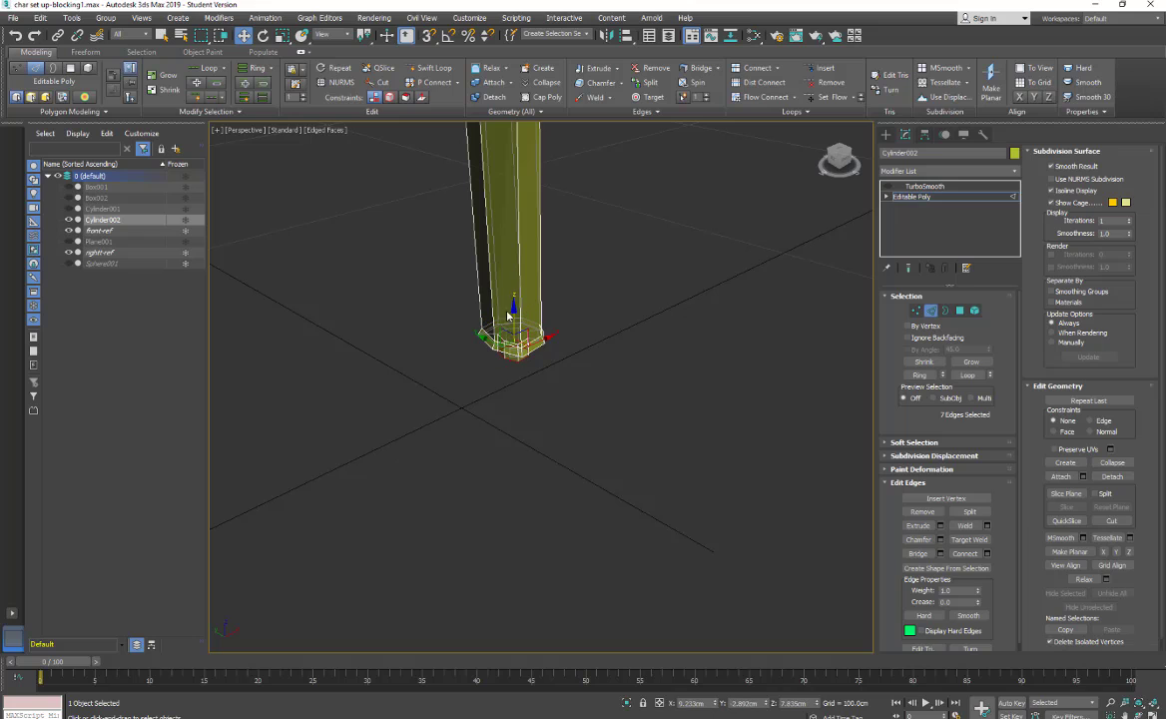
# Step: In the front view, raise the ankle's bottom edge loop to about Z 9.85 cm, just below the trouser hem
pyautogui.click(243, 131)
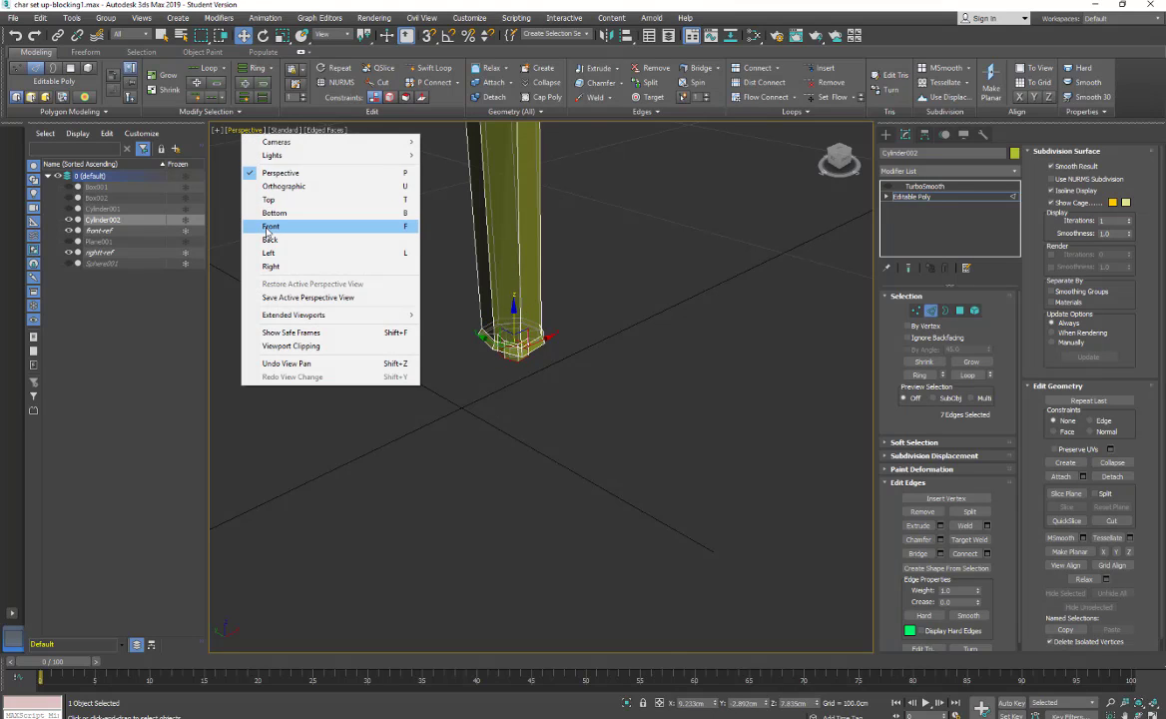
pyautogui.click(269, 227)
pyautogui.scroll(-5, 534, 504)
pyautogui.scroll(3, 509, 407)
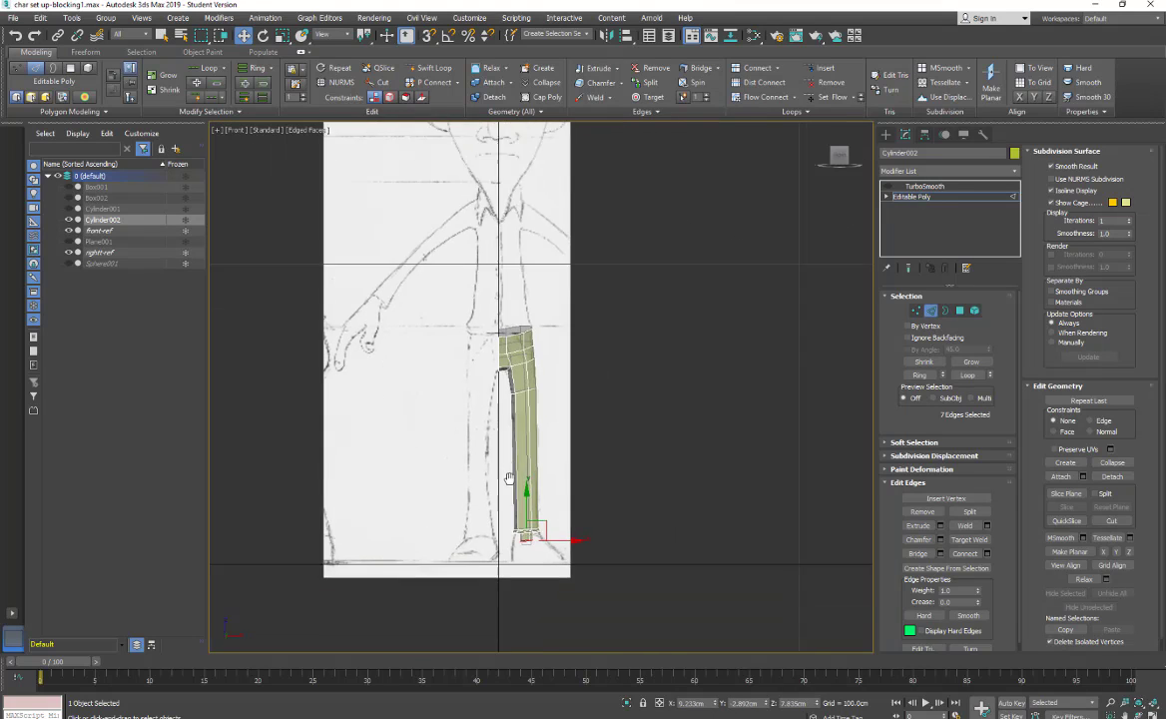
pyautogui.scroll(4, 510, 407)
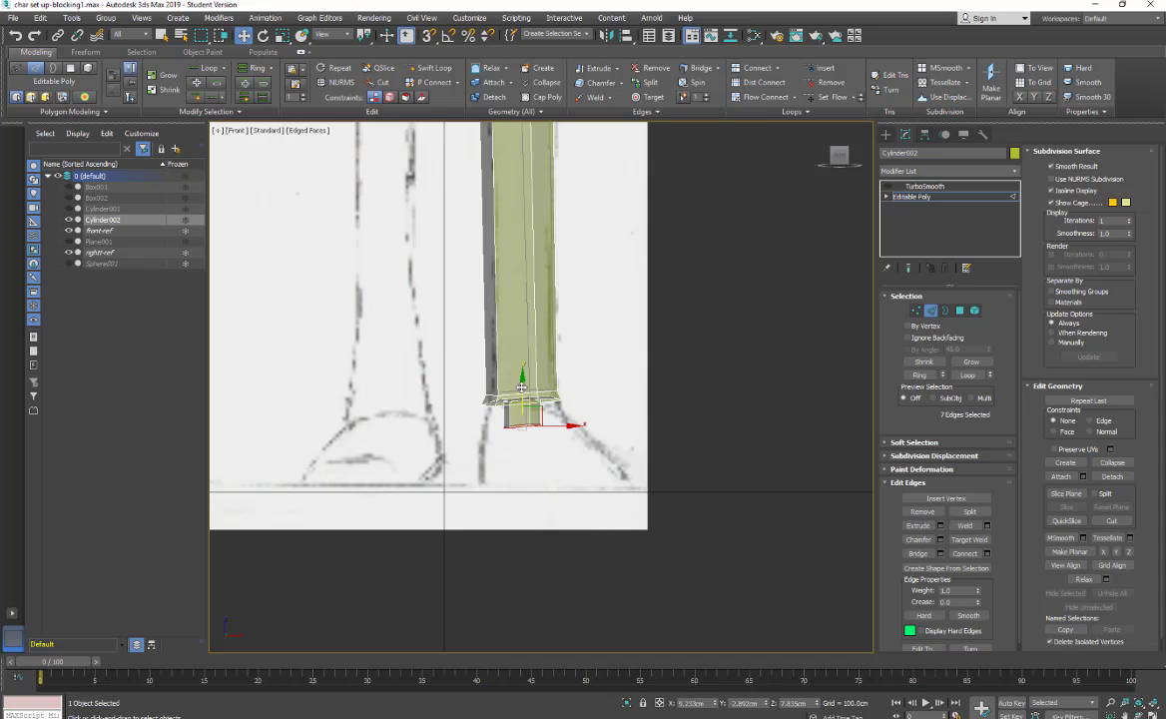
pyautogui.moveTo(521, 378); pyautogui.dragTo(520, 365)
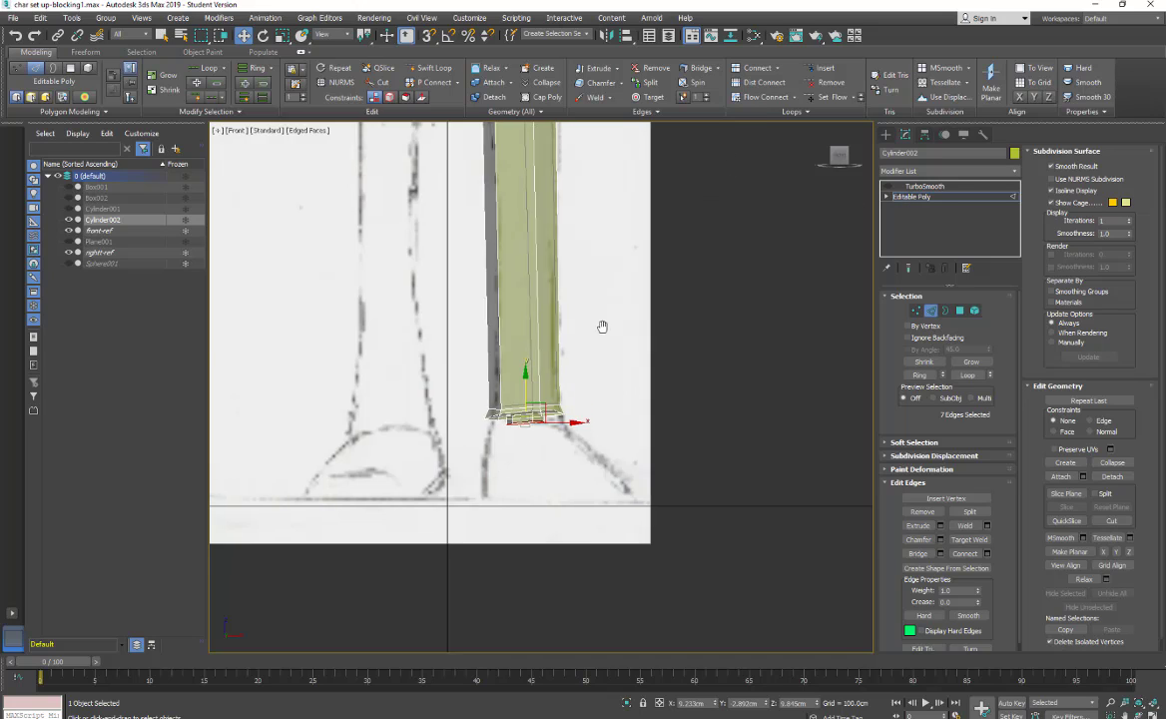
pyautogui.scroll(6, 604, 325)
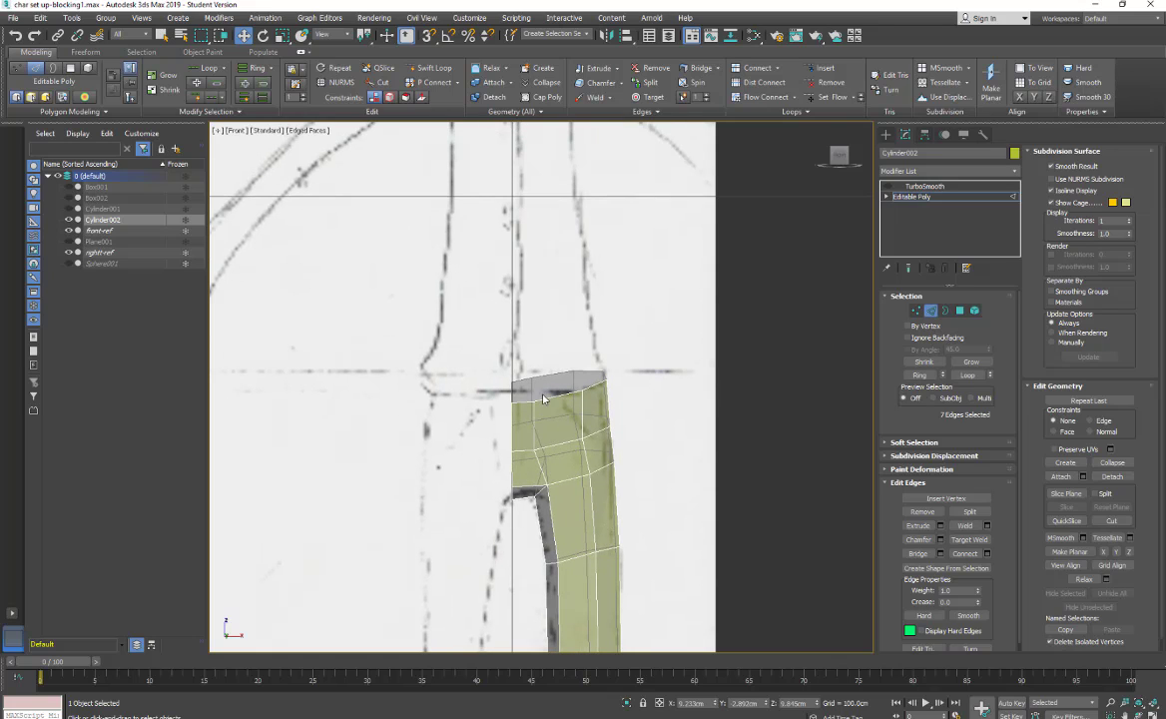
pyautogui.click(236, 133)
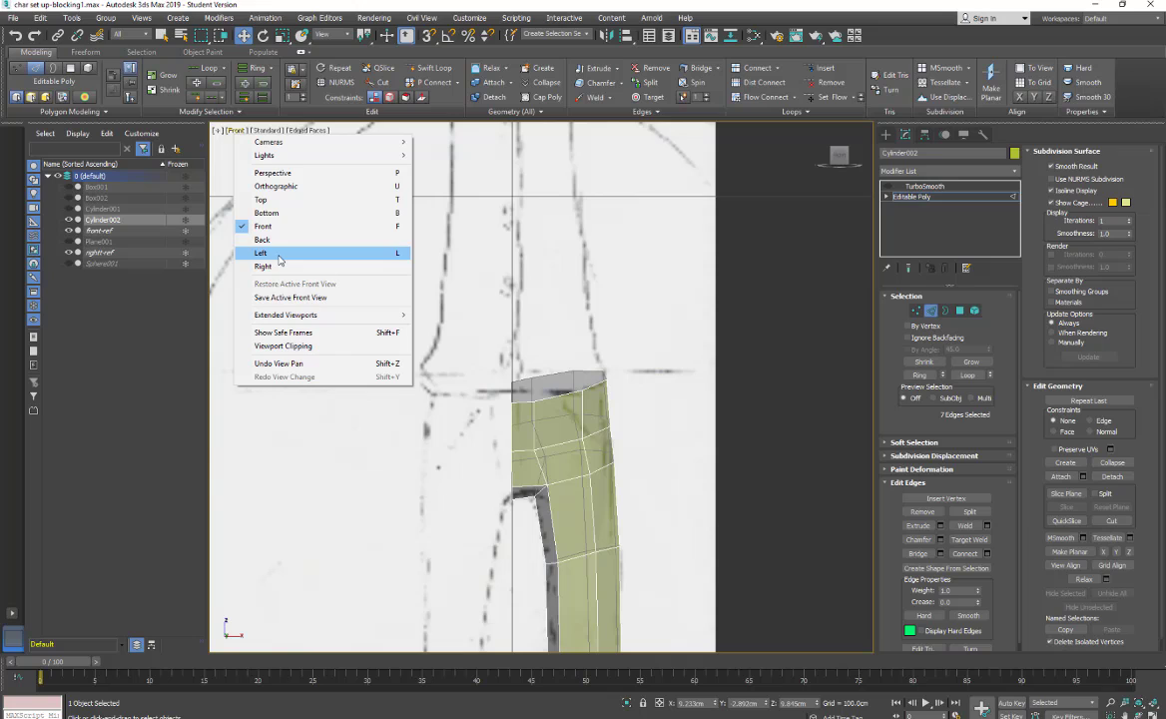
pyautogui.click(277, 256)
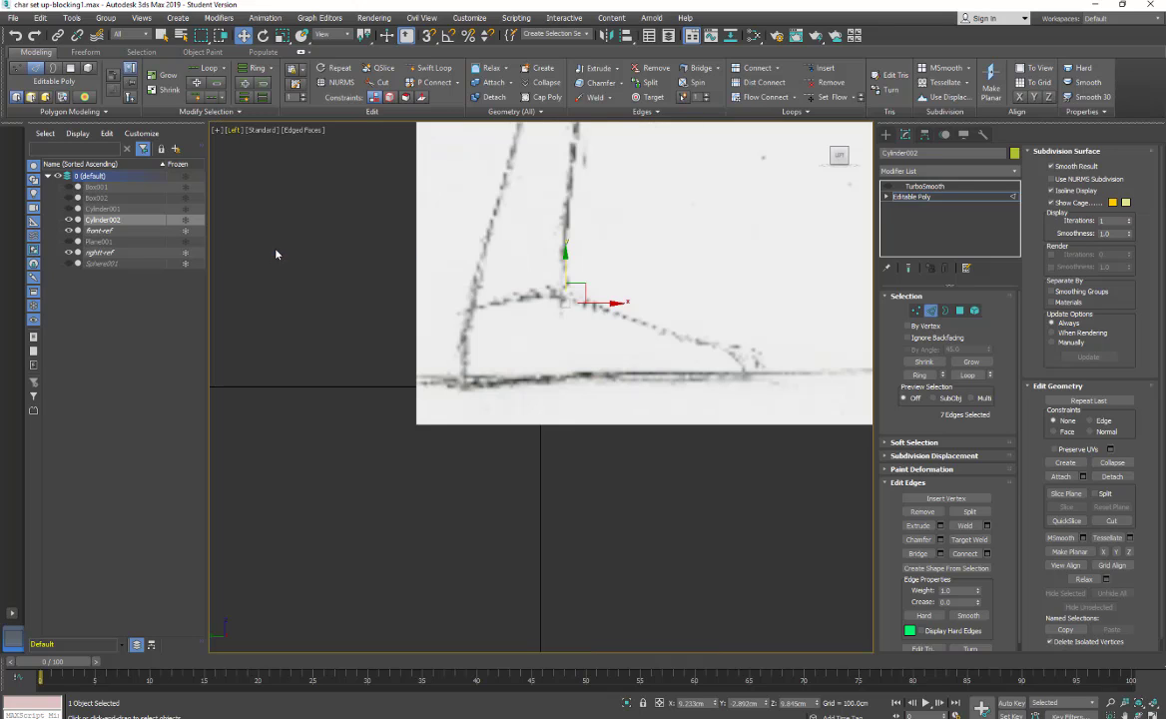
pyautogui.scroll(-5, 316, 192)
pyautogui.moveTo(387, 187); pyautogui.dragTo(421, 448, button='middle')
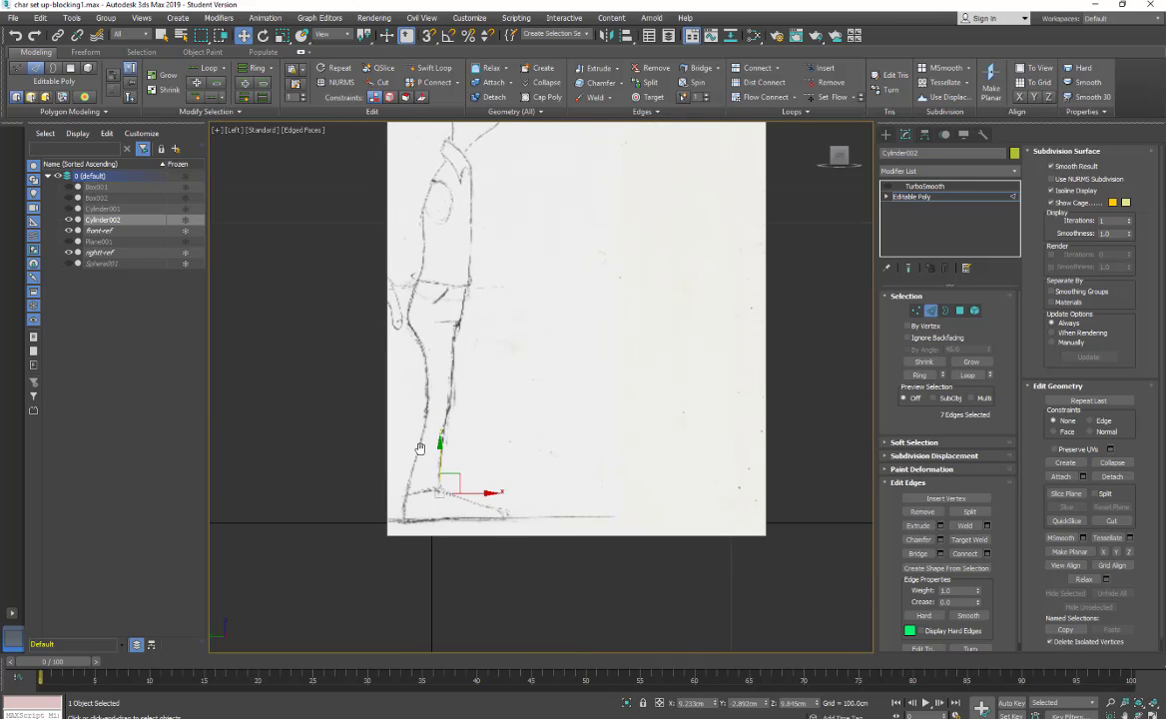
# Step: In the right view, flatten the trousers' waist edge loop by scaling it vertically, and raise it to about Z 79.45 cm
pyautogui.click(233, 135)
pyautogui.click(250, 263)
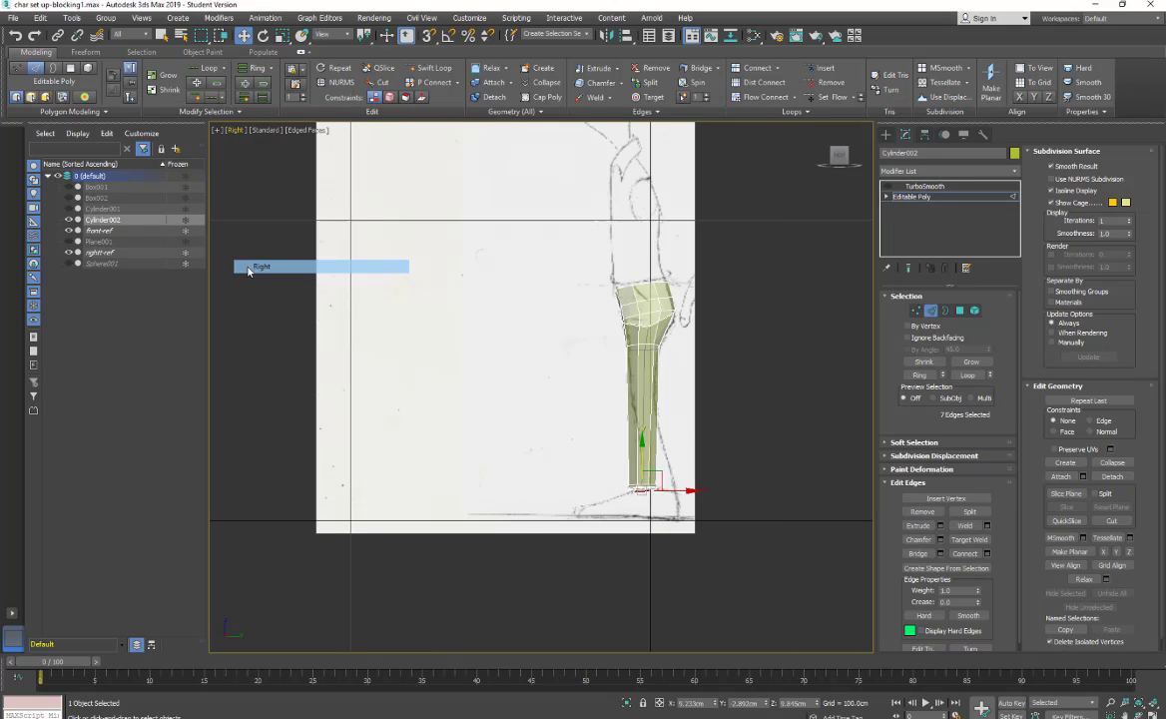
pyautogui.moveTo(498, 332); pyautogui.dragTo(429, 372, button='middle')
pyautogui.scroll(6, 465, 367)
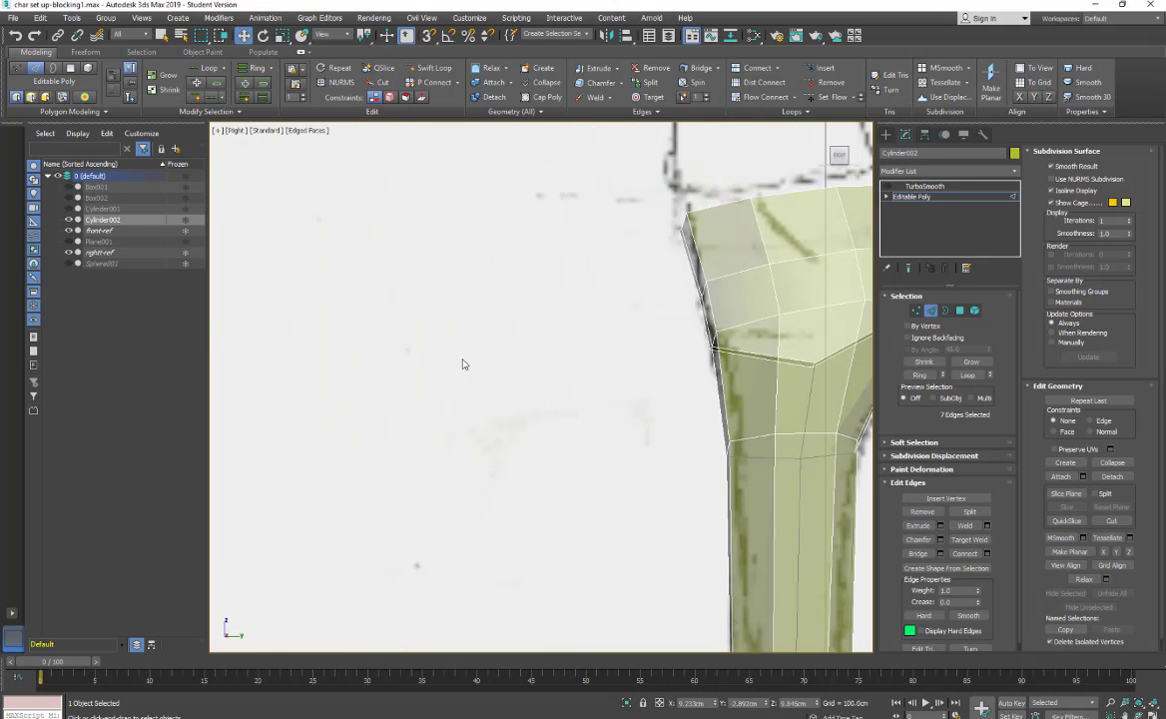
pyautogui.moveTo(607, 291); pyautogui.dragTo(349, 390, button='middle')
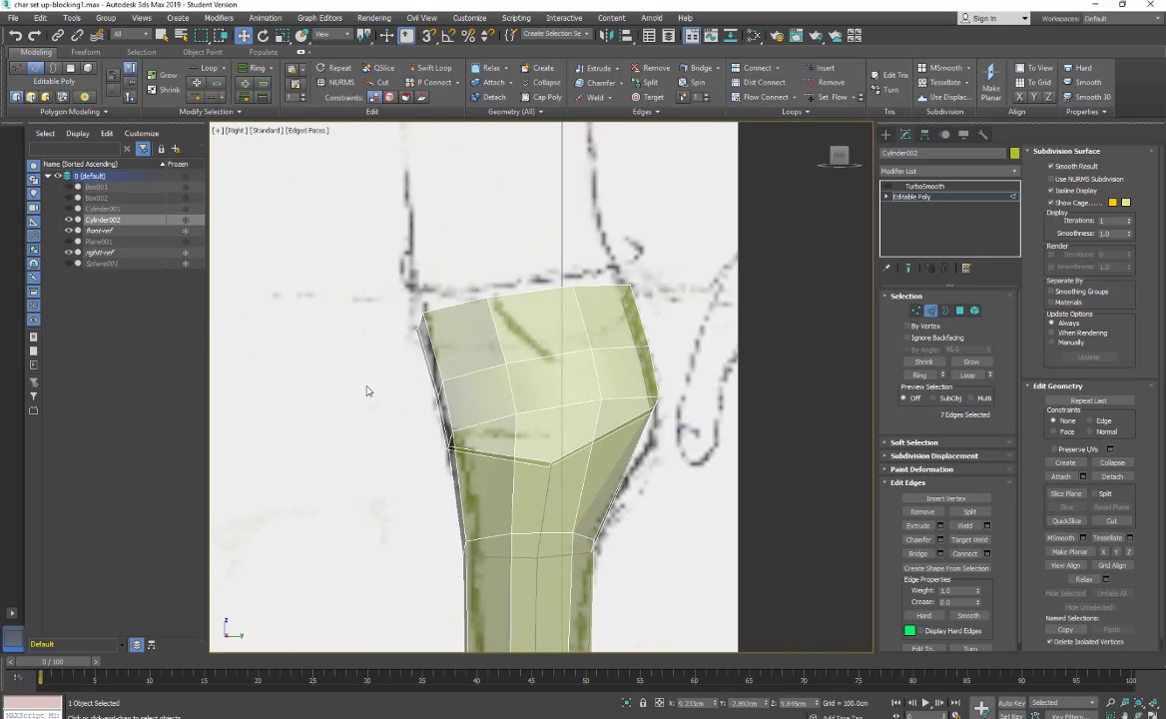
pyautogui.doubleClick(521, 294)
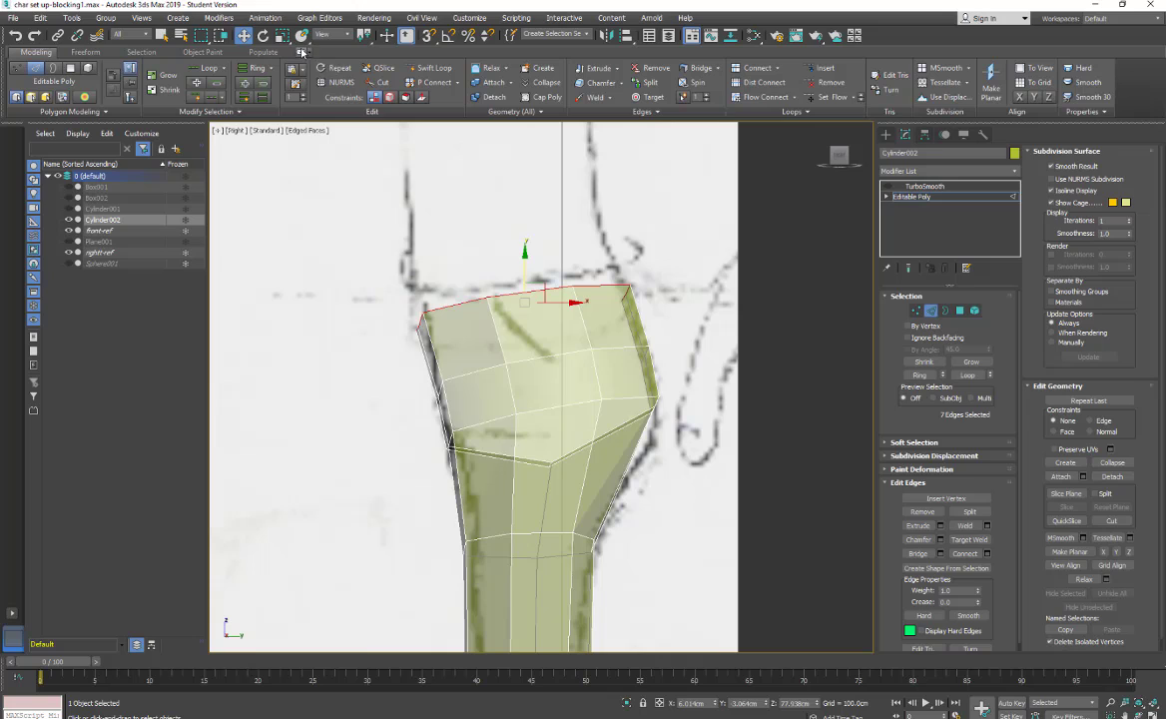
pyautogui.click(283, 35)
pyautogui.moveTo(530, 257); pyautogui.dragTo(527, 338)
pyautogui.press('w')
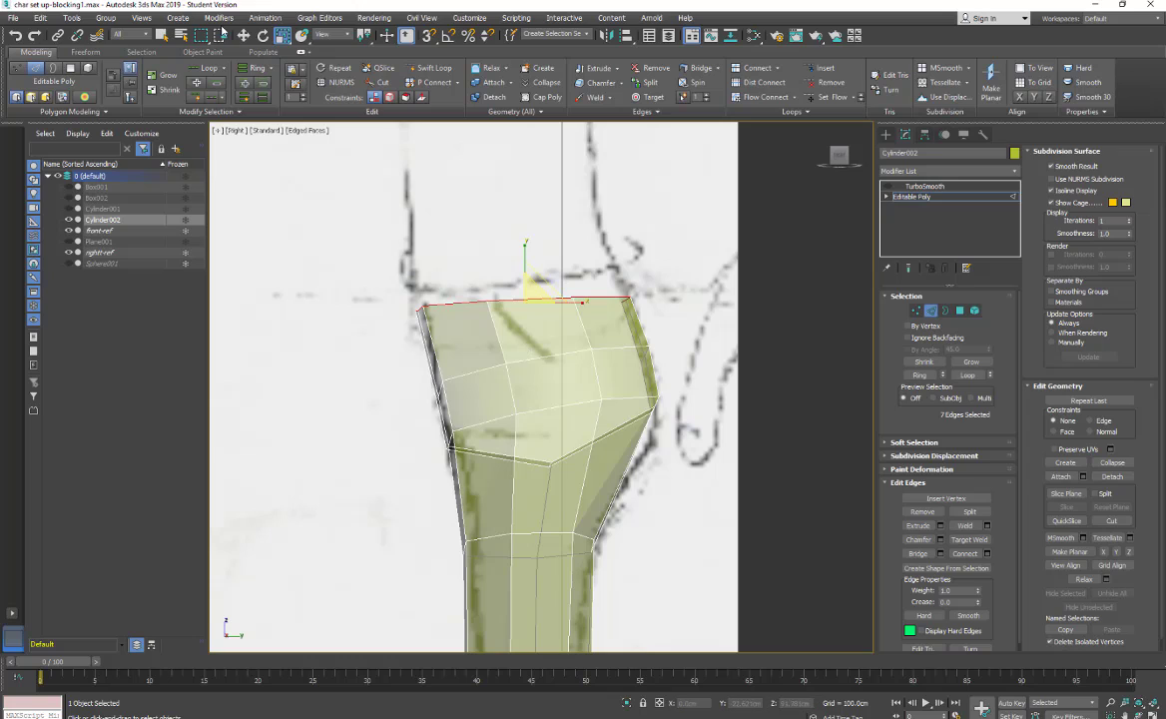
pyautogui.moveTo(525, 267); pyautogui.dragTo(521, 248)
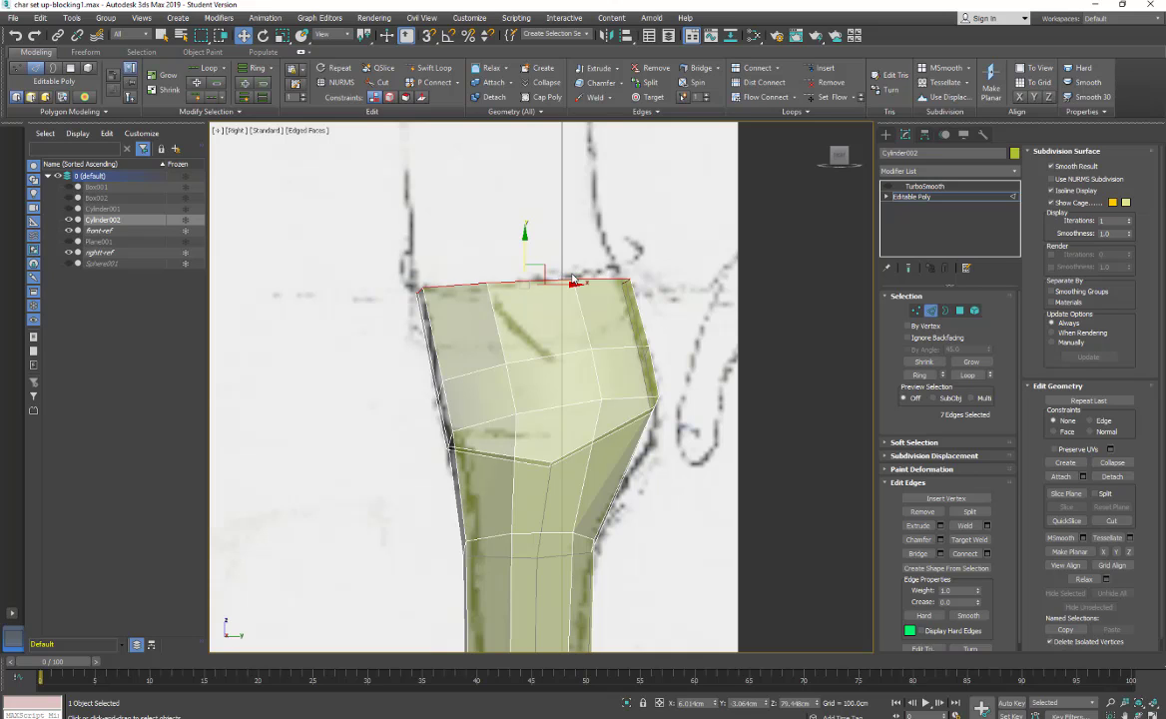
# Step: Extrude the waist edge loop upward twice to form the torso, to about Z 100.06 cm and Z 114.12 cm
pyautogui.moveTo(484, 204); pyautogui.dragTo(565, 510, button='middle')
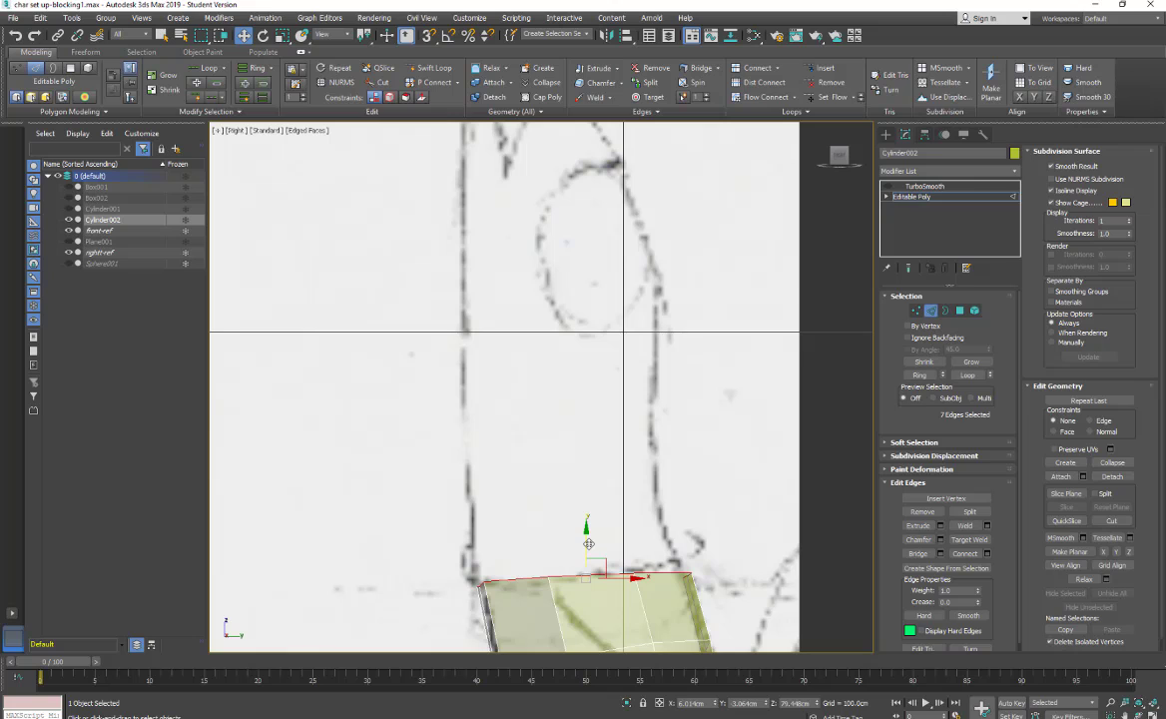
pyautogui.keyDown('shift'); pyautogui.moveTo(586, 544); pyautogui.dragTo(403, 270); pyautogui.keyUp('shift')
pyautogui.moveTo(622, 334); pyautogui.dragTo(555, 132)
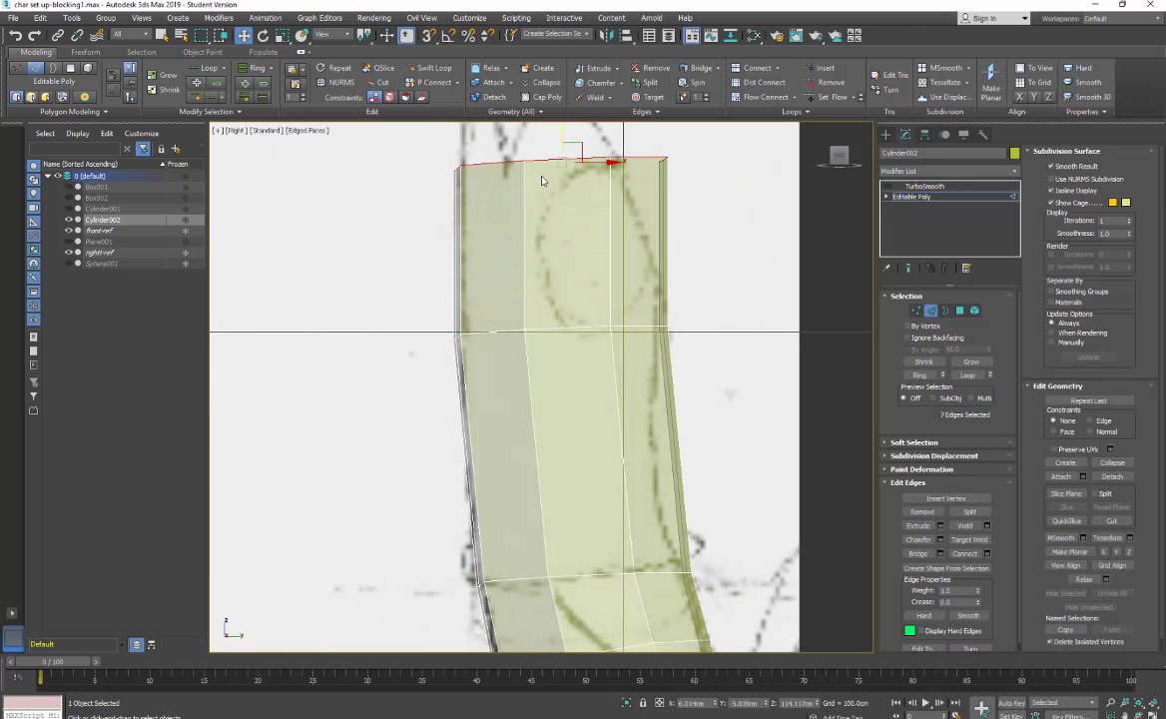
# Step: Narrow the torso's top edge loop front to back and shift it forward to about Y -7.2 cm, following the side reference
pyautogui.click(282, 35)
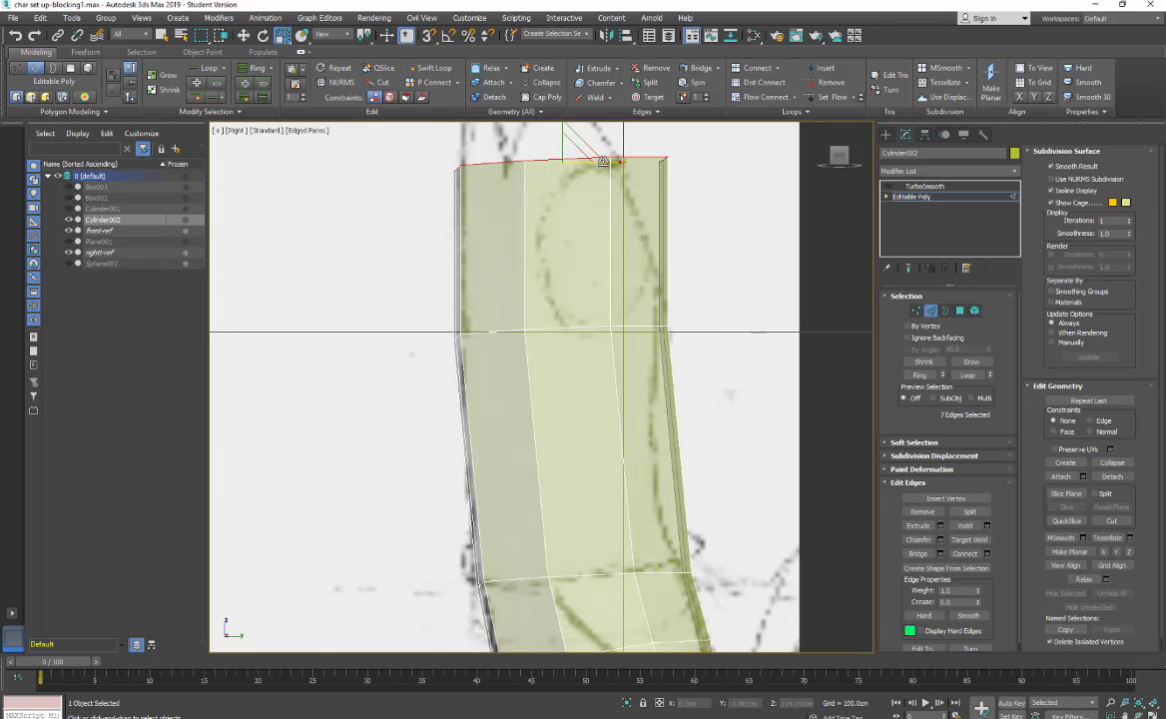
pyautogui.moveTo(607, 161); pyautogui.dragTo(565, 166)
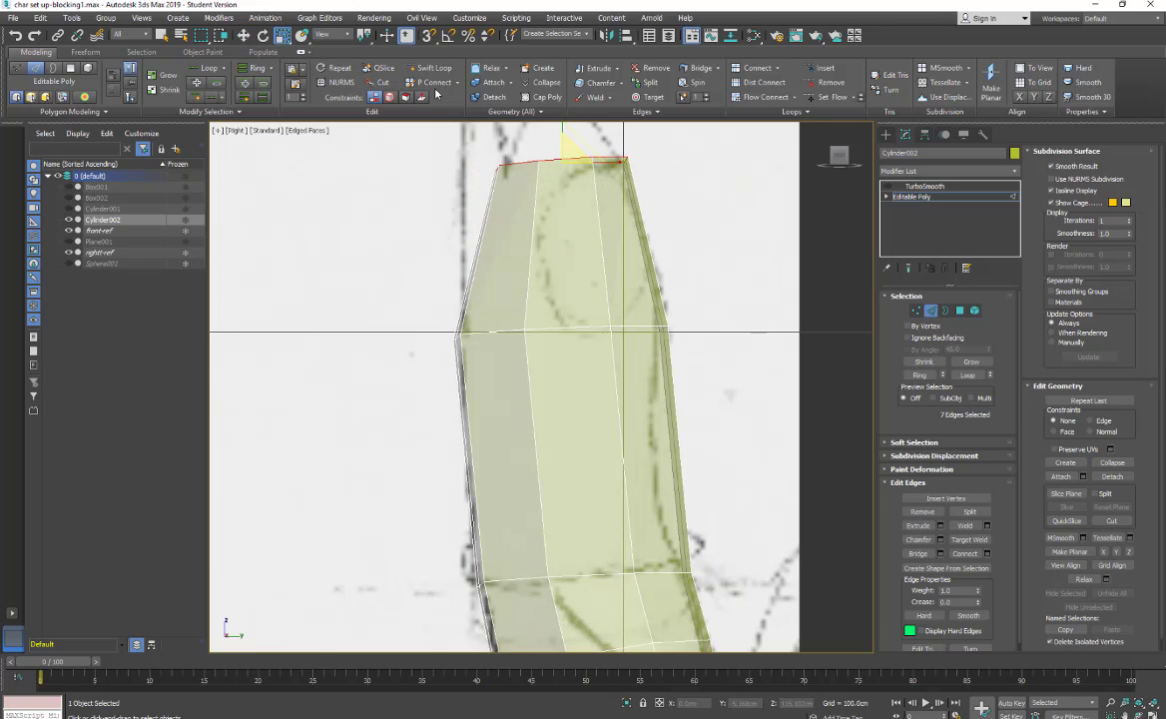
pyautogui.click(244, 35)
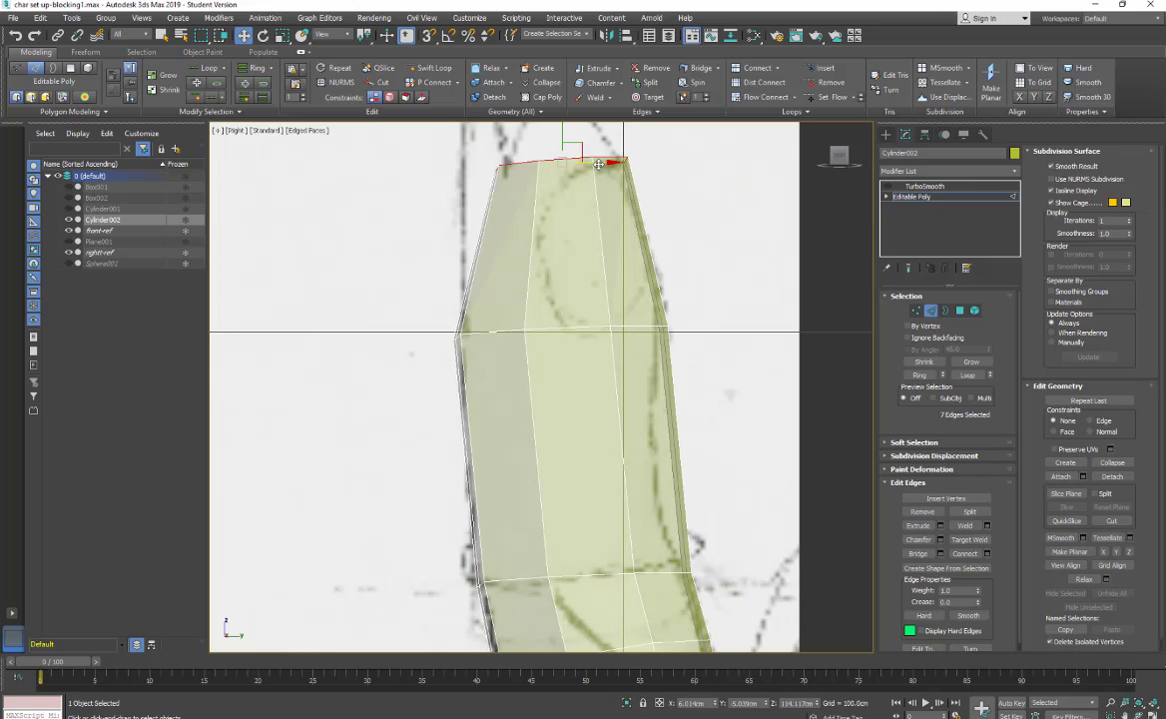
pyautogui.moveTo(587, 162)
pyautogui.mouseDown()
pyautogui.moveTo(570, 163)
pyautogui.moveTo(589, 163)
pyautogui.mouseUp()
pyautogui.click(284, 35)
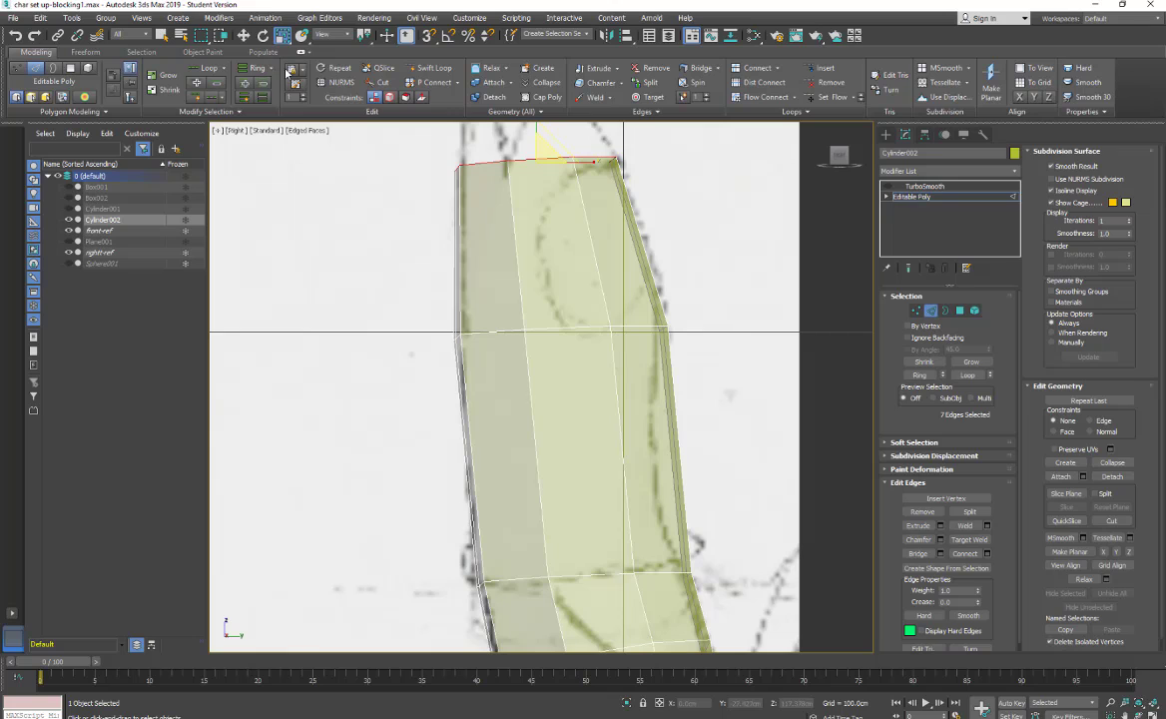
# Step: In the front view, scale the torso's top edge loop narrower along X to match the reference's shoulder line
pyautogui.click(237, 131)
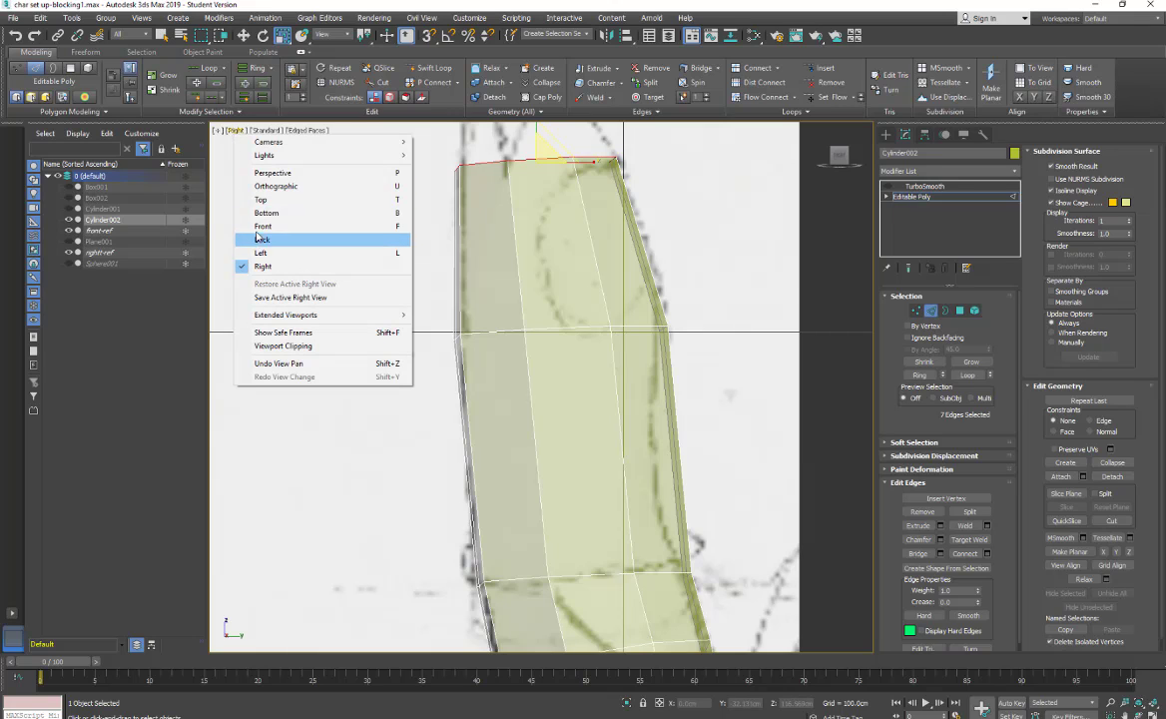
pyautogui.click(258, 227)
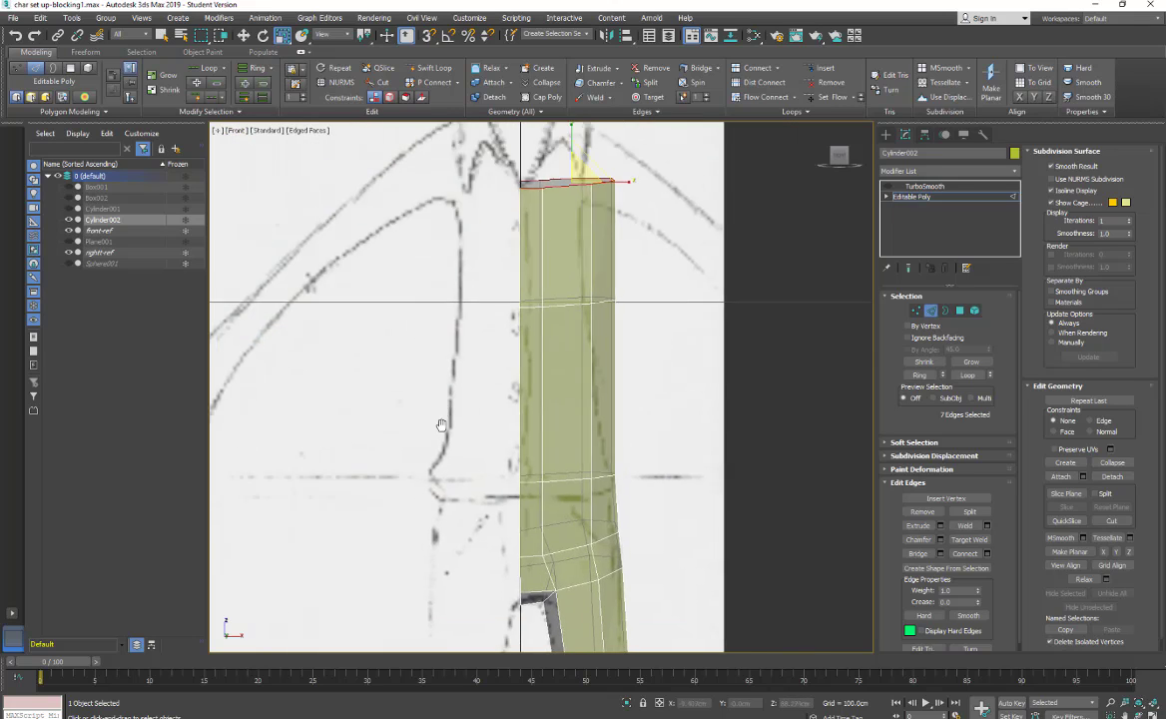
pyautogui.press('r')
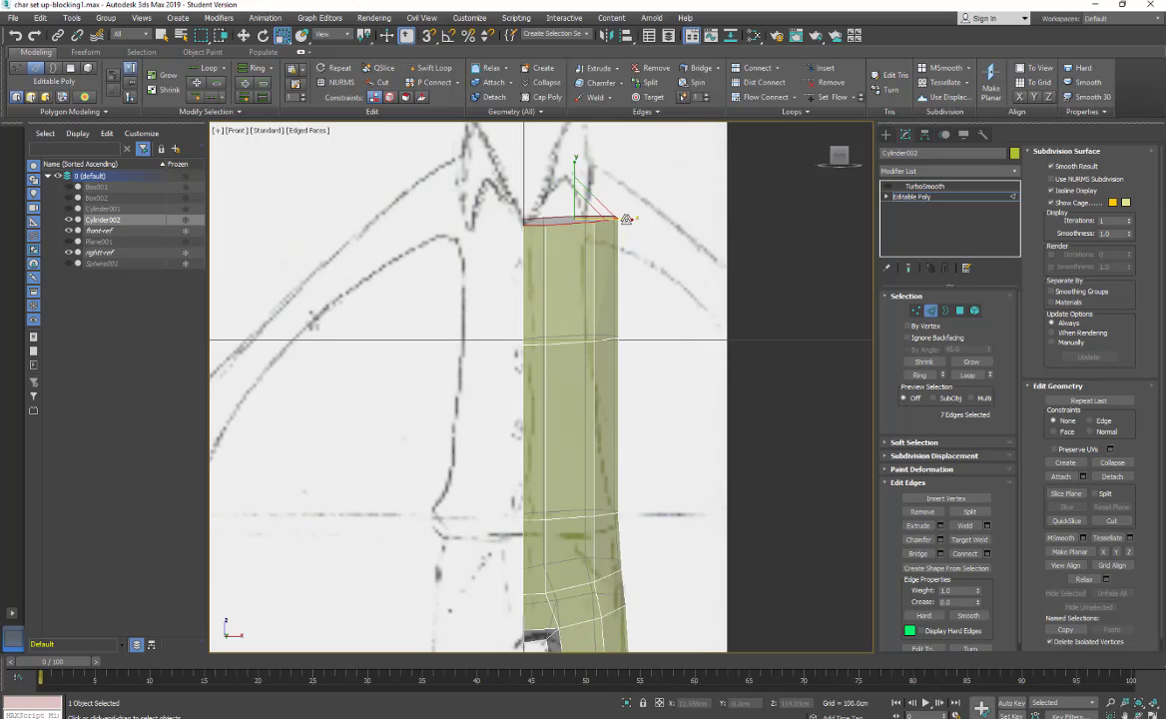
pyautogui.moveTo(623, 219); pyautogui.dragTo(595, 217)
pyautogui.press('w')
pyautogui.click(242, 35)
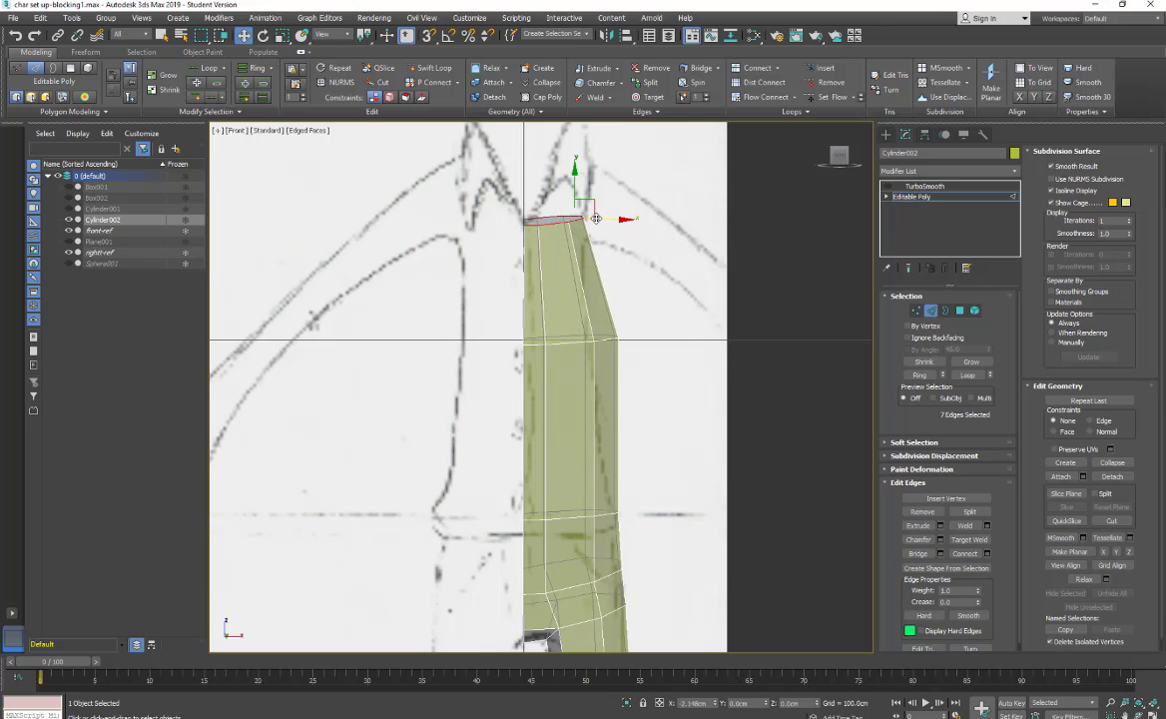
# Step: Scale the mid-torso edge loop narrower along X so the chest side lines up with the front reference
pyautogui.doubleClick(589, 342)
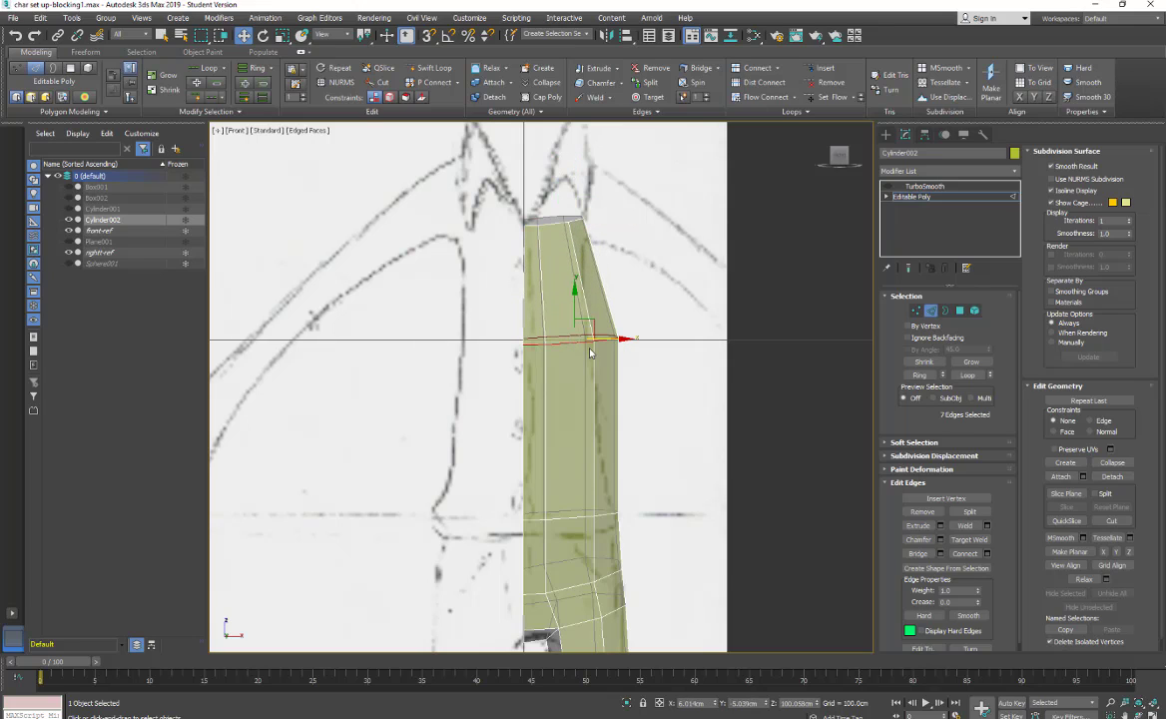
pyautogui.click(283, 35)
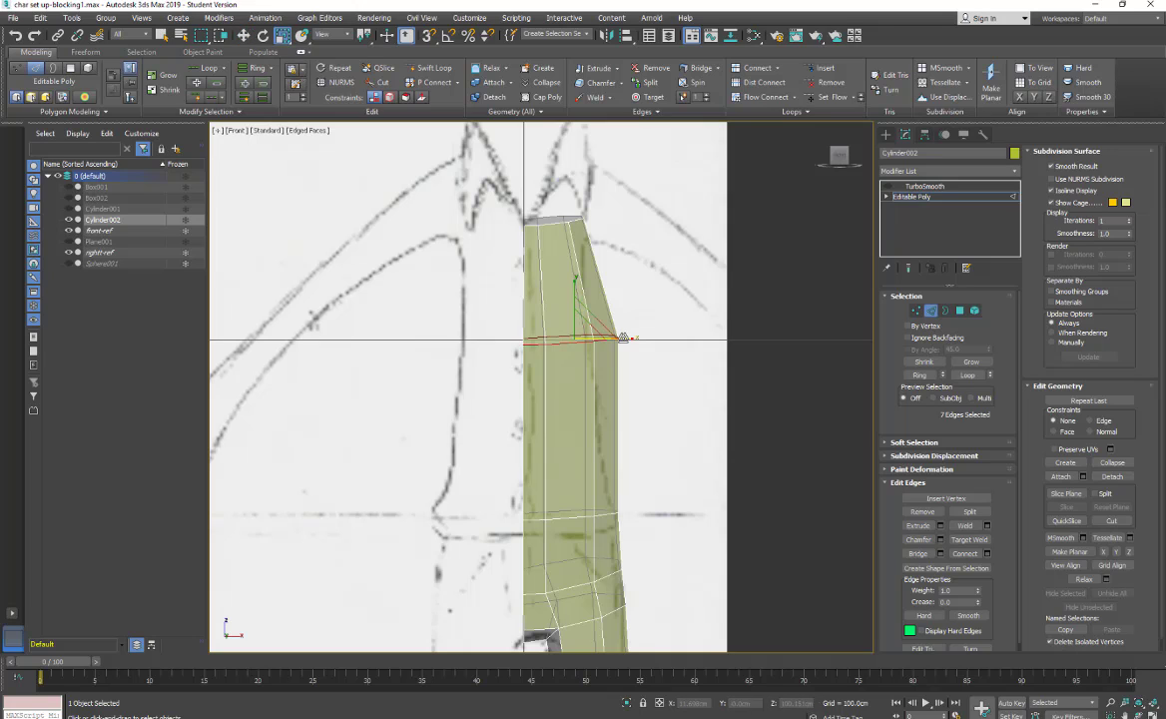
pyautogui.moveTo(619, 340); pyautogui.dragTo(594, 344)
pyautogui.click(243, 36)
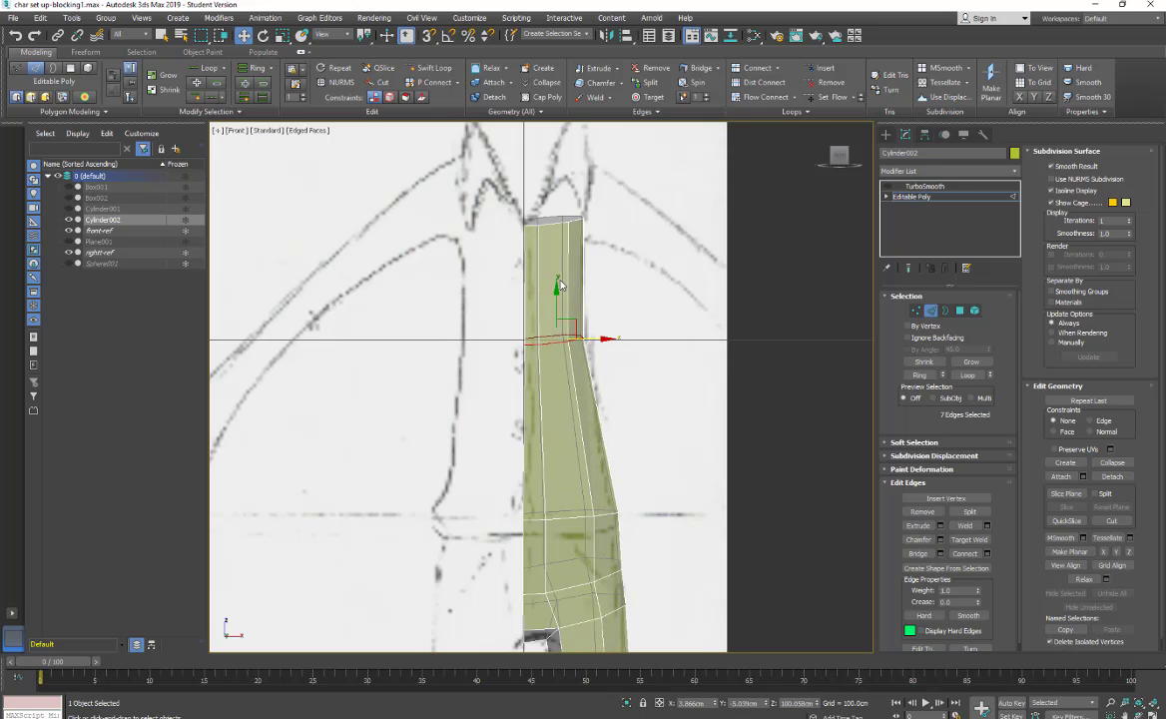
# Step: Lower the torso's top edge loop to about Z 111.61 cm, and extrude it up to about Z 118.47 cm
pyautogui.moveTo(510, 245); pyautogui.dragTo(494, 354, button='middle')
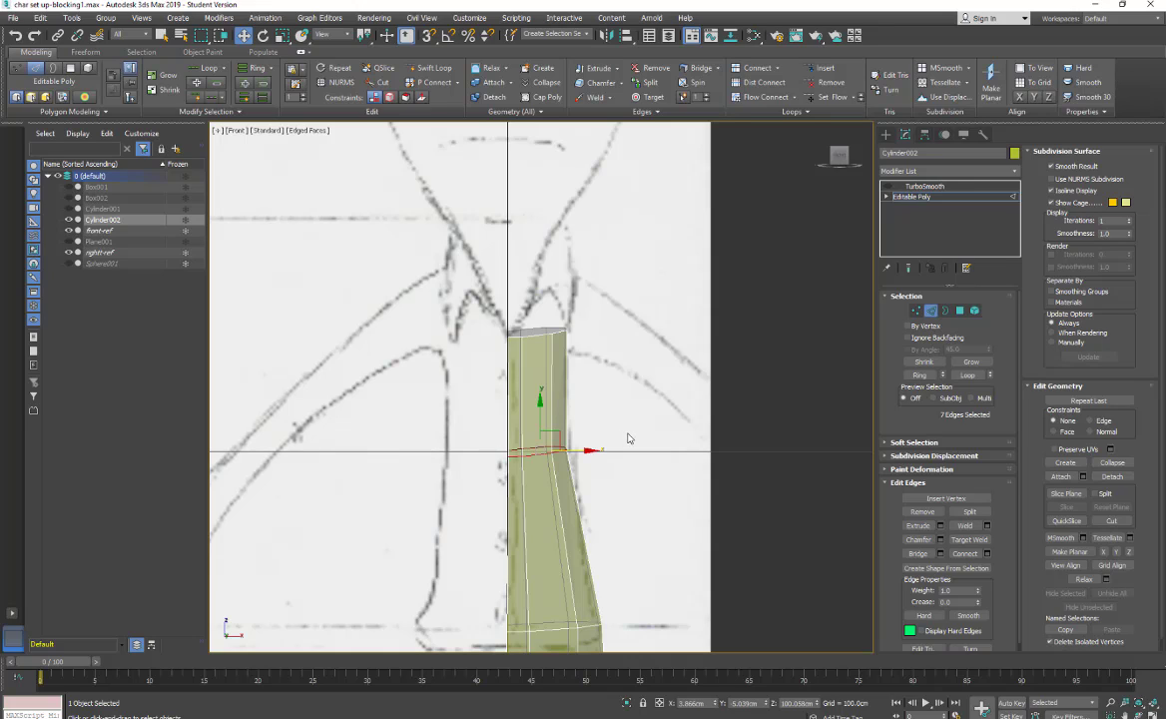
pyautogui.doubleClick(540, 334)
pyautogui.moveTo(540, 297); pyautogui.dragTo(537, 327)
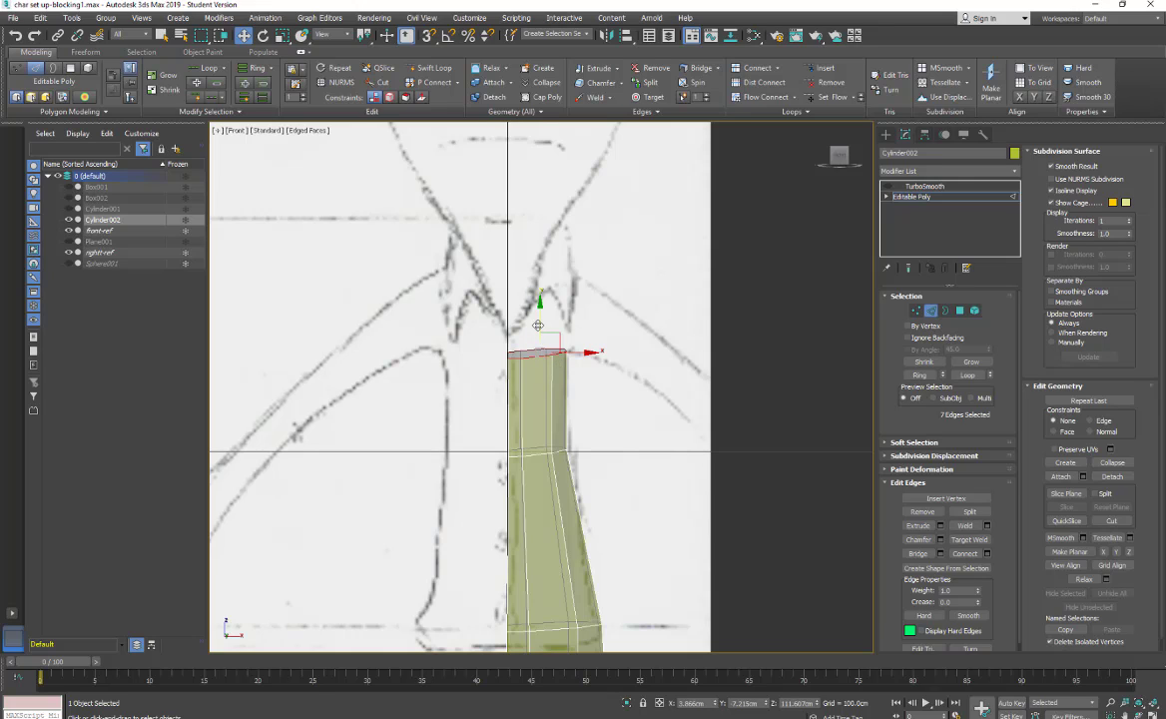
pyautogui.moveTo(537, 325); pyautogui.dragTo(543, 267)
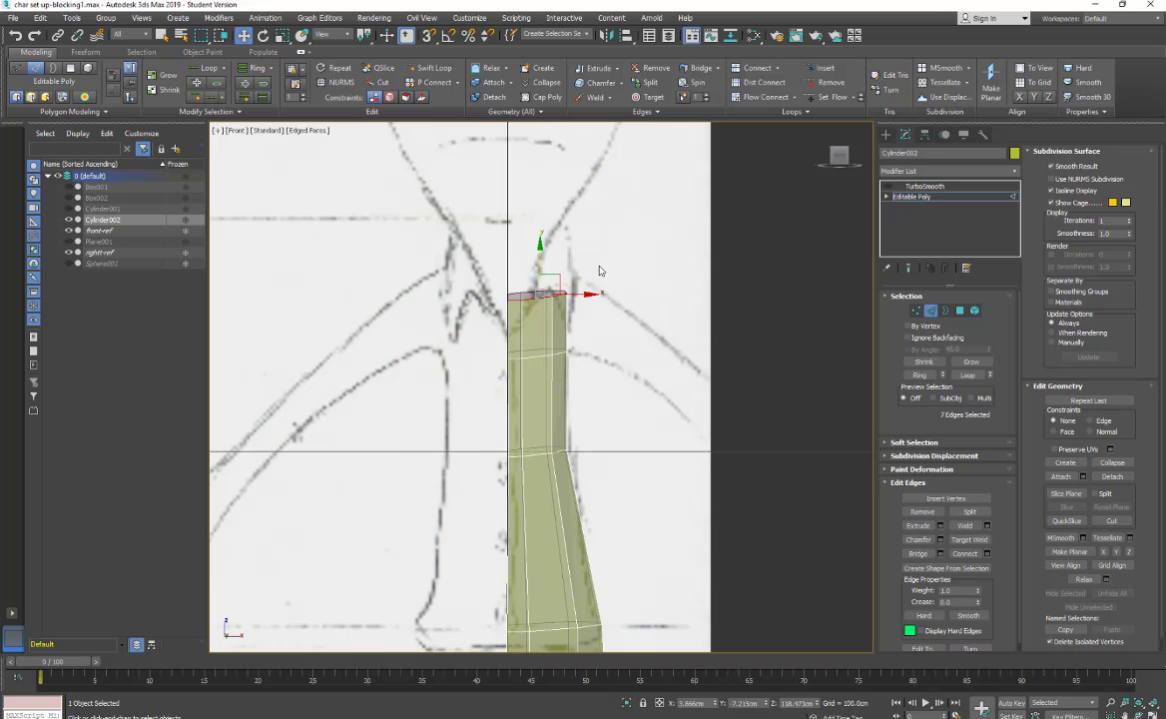
# Step: At vertex level, move the outer top vertices outward to about X 7.4 cm and lower the row below to about Z 110.7 cm
pyautogui.click(916, 310)
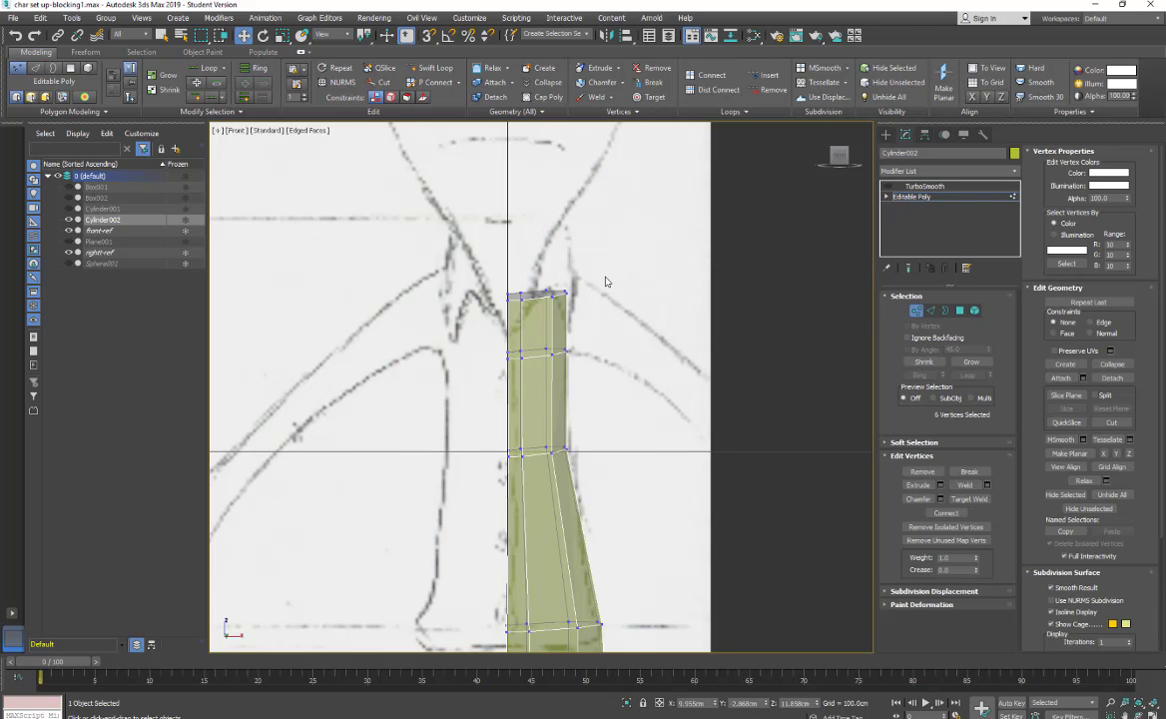
pyautogui.moveTo(537, 311); pyautogui.dragTo(604, 294)
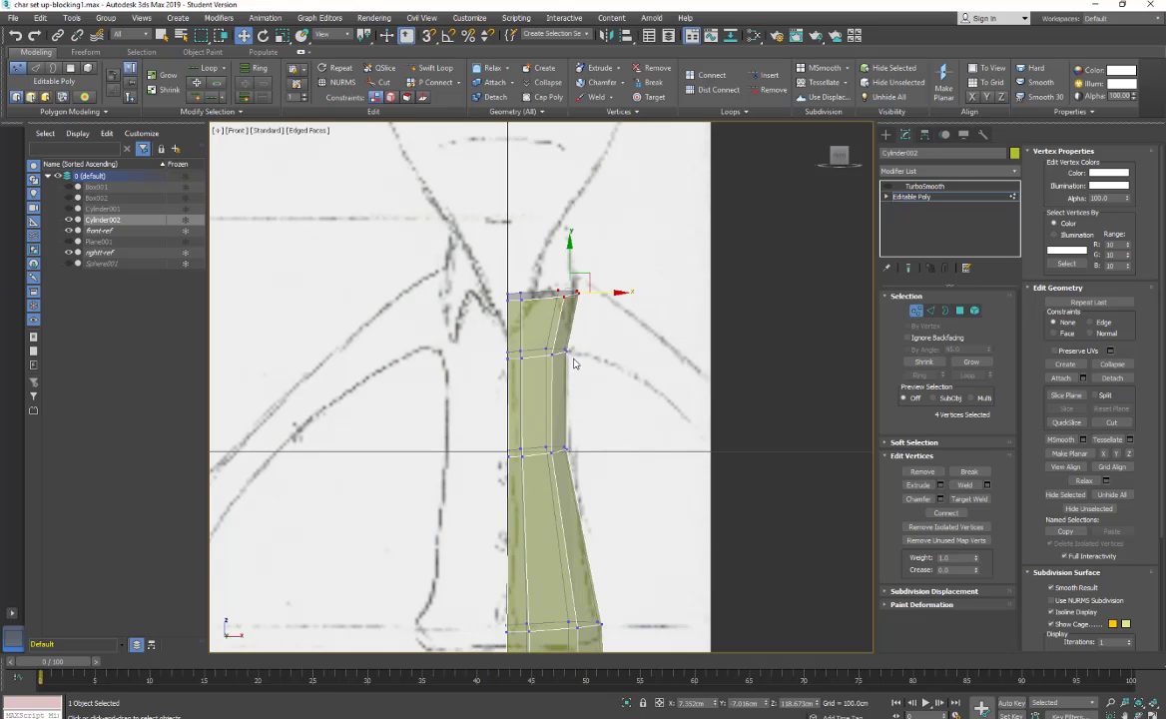
pyautogui.moveTo(578, 339); pyautogui.dragTo(497, 372)
pyautogui.moveTo(535, 318); pyautogui.dragTo(533, 325)
# Step: In the right view, move the armpit row's back vertices outward and the top row's back vertices inward to follow the back outline
pyautogui.click(235, 129)
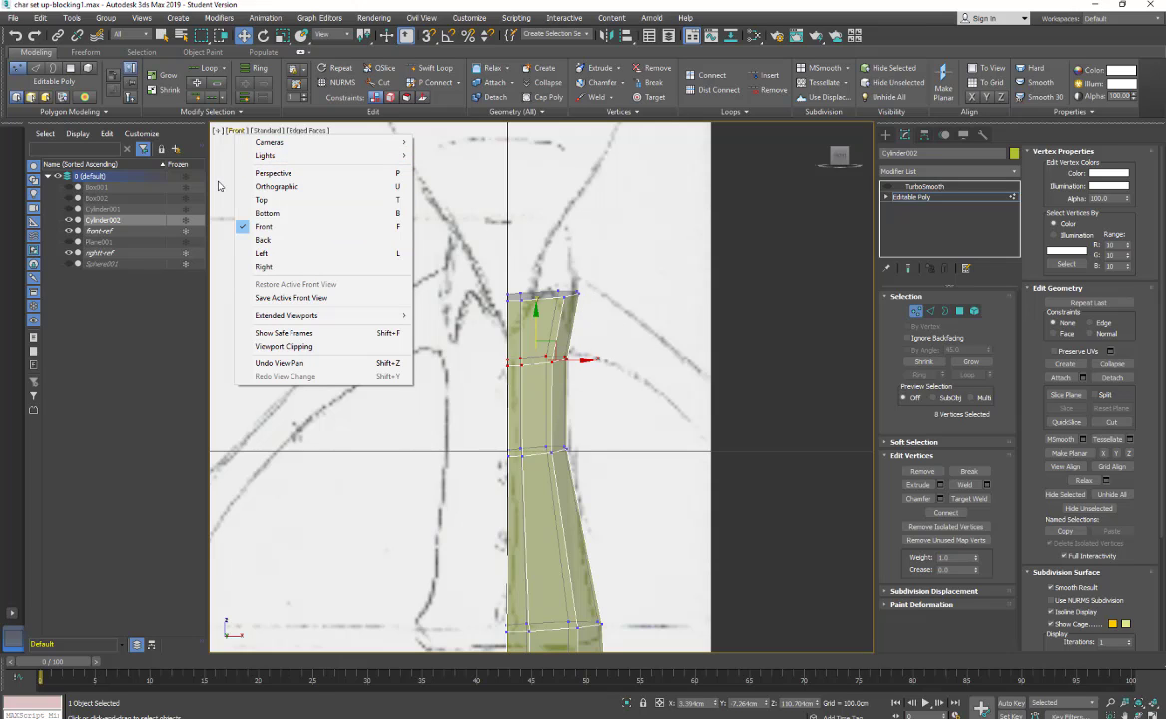
pyautogui.click(277, 226)
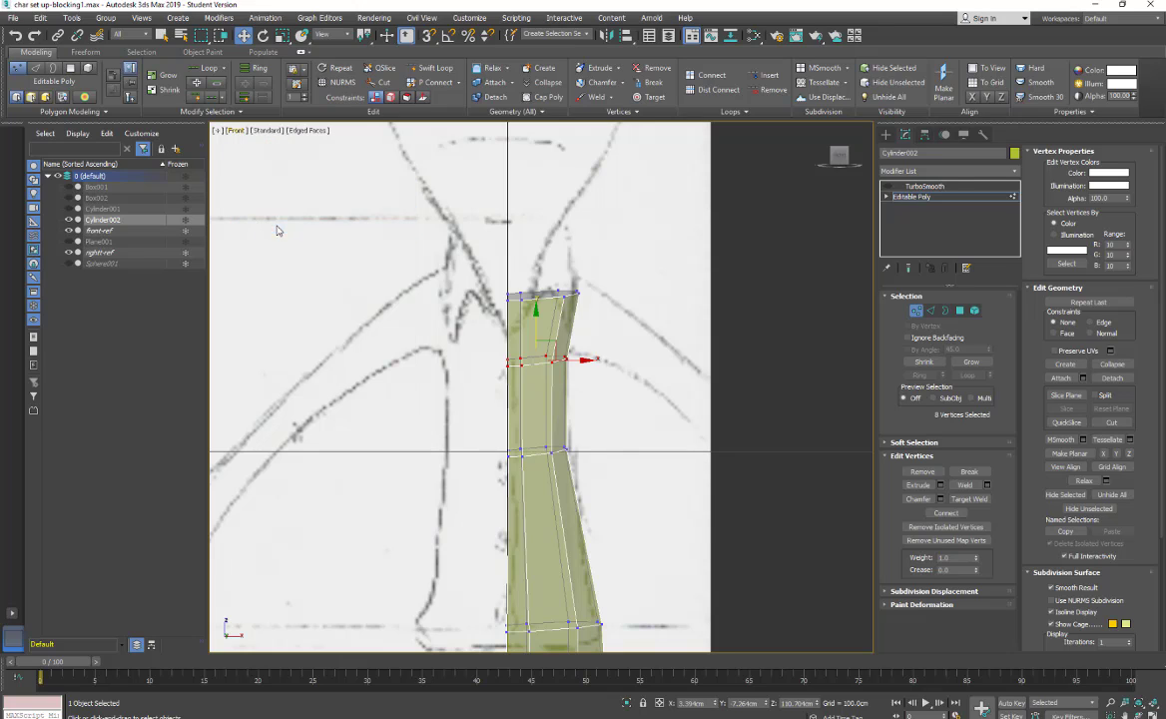
pyautogui.click(236, 133)
pyautogui.click(288, 266)
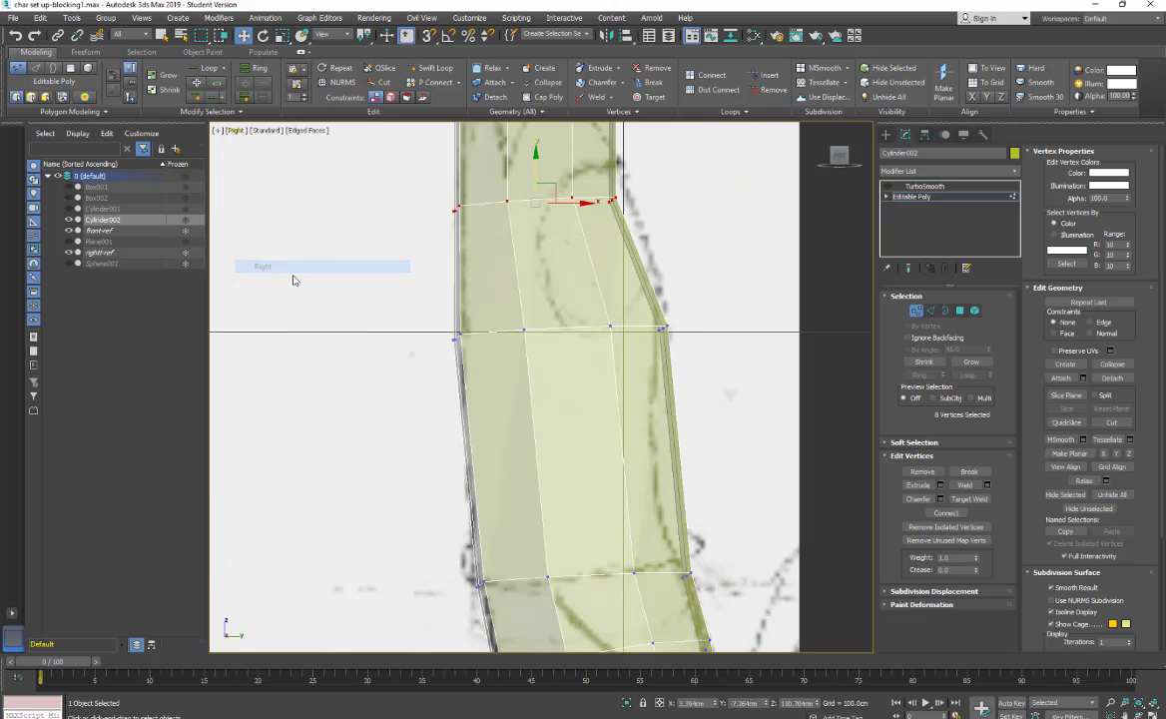
pyautogui.moveTo(539, 313); pyautogui.dragTo(475, 416, button='middle')
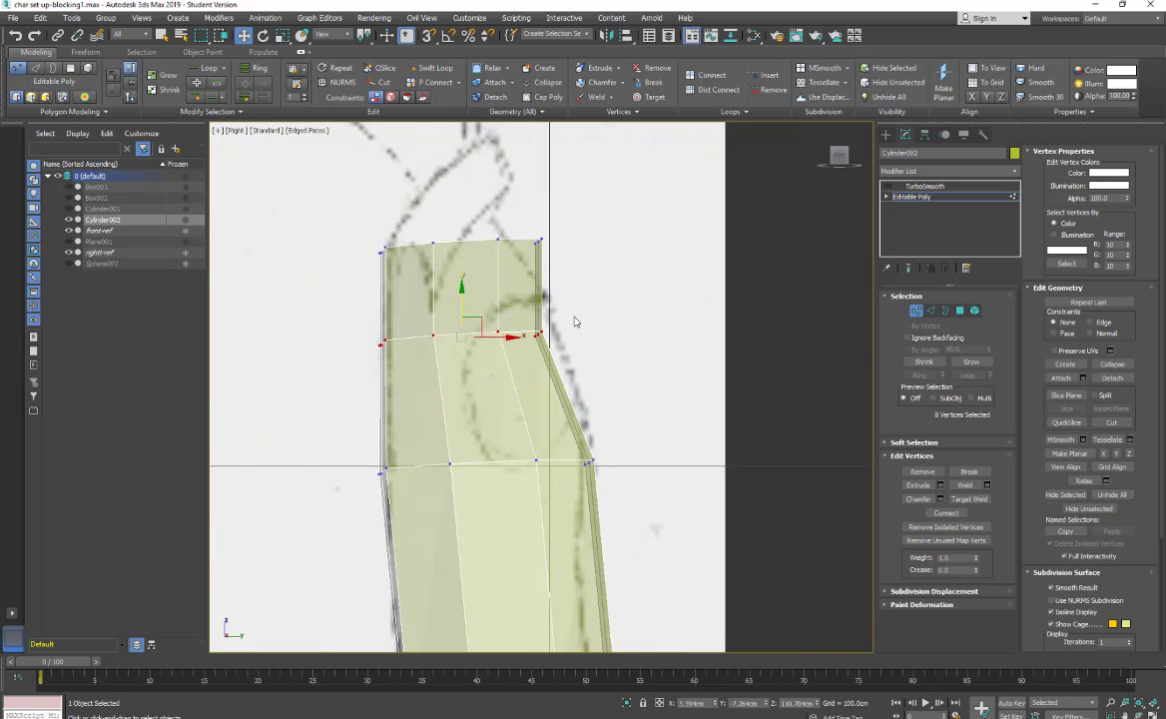
pyautogui.moveTo(574, 318)
pyautogui.mouseDown()
pyautogui.moveTo(524, 356)
pyautogui.moveTo(591, 331)
pyautogui.mouseUp()
pyautogui.moveTo(570, 222); pyautogui.dragTo(484, 262)
pyautogui.moveTo(559, 242); pyautogui.dragTo(541, 246)
# Step: Shift the side vertex of the armpit row back to about Y -1.67 cm and the one below it to about Y -0.2 cm
pyautogui.moveTo(533, 324); pyautogui.dragTo(476, 359)
pyautogui.moveTo(533, 332); pyautogui.dragTo(563, 323)
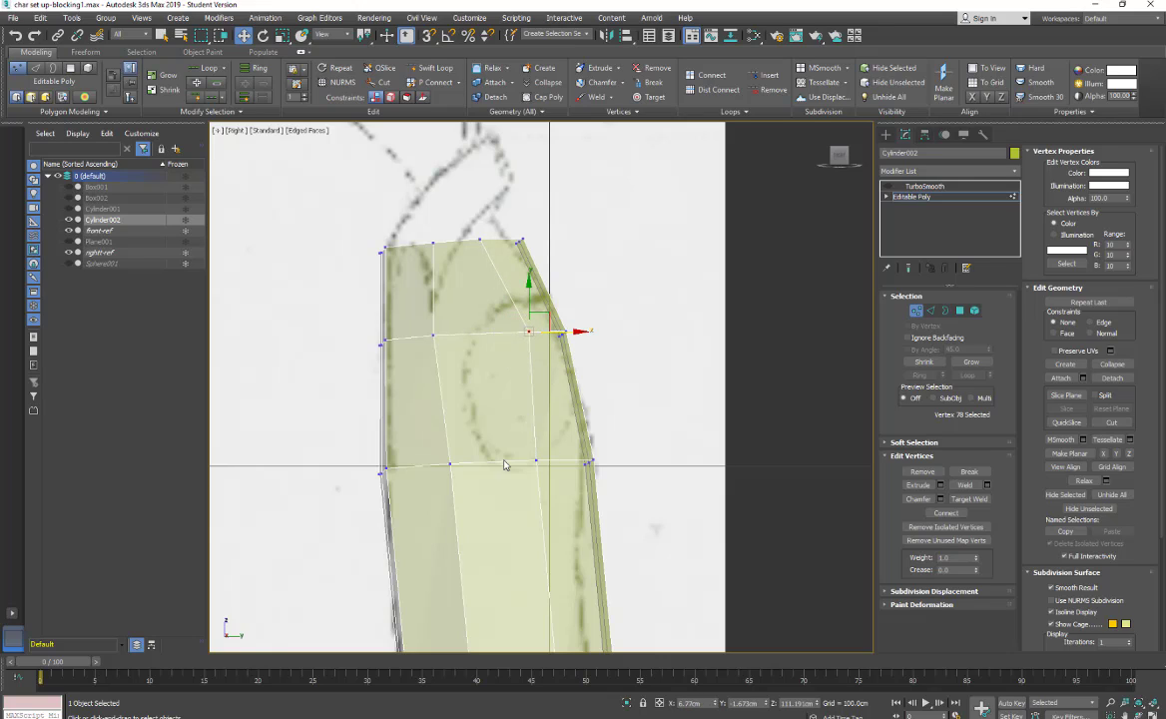
pyautogui.click(536, 459)
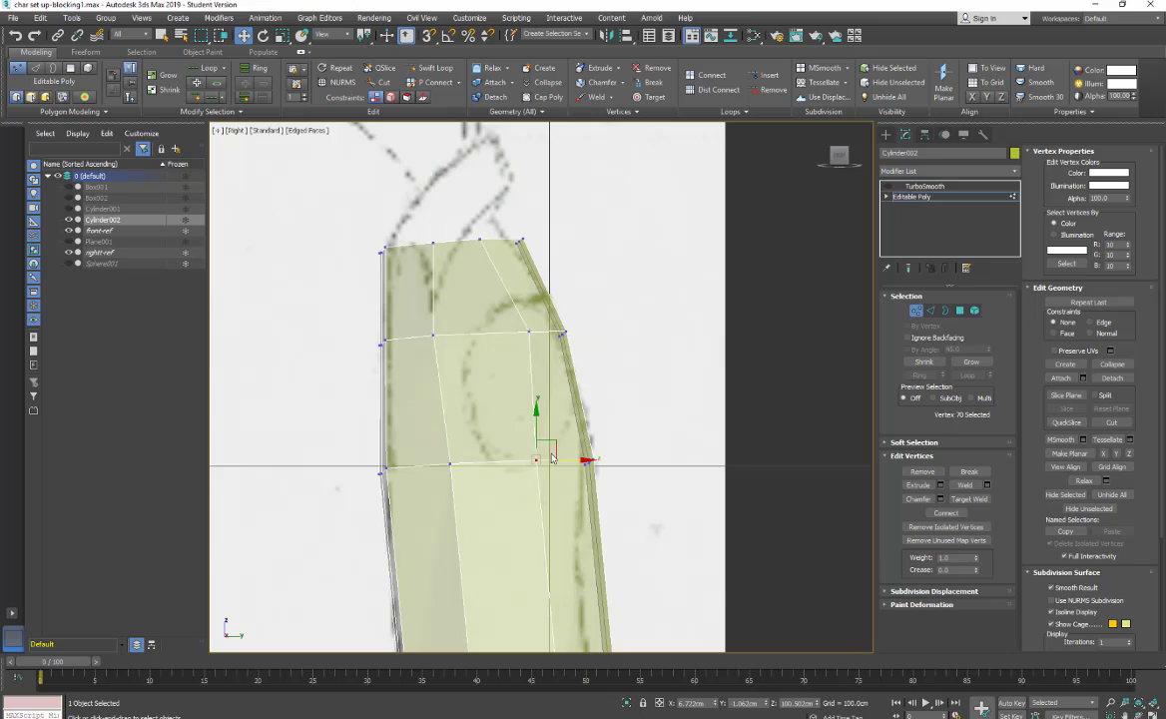
pyautogui.moveTo(554, 440); pyautogui.dragTo(564, 442)
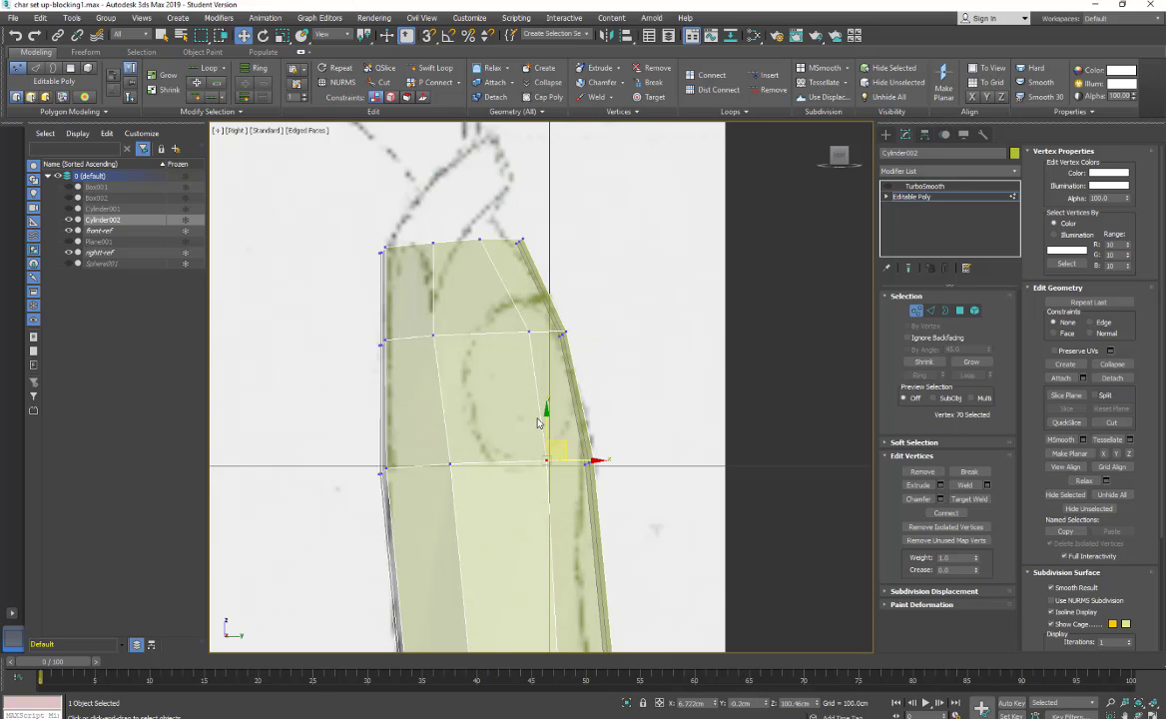
# Step: Move the side vertices of the two rows bounding the drawn armhole backward, placing the upper row's front one at about Y -6.78 cm
pyautogui.click(451, 465)
pyautogui.moveTo(450, 438); pyautogui.dragTo(509, 465)
pyautogui.moveTo(453, 305); pyautogui.dragTo(417, 352)
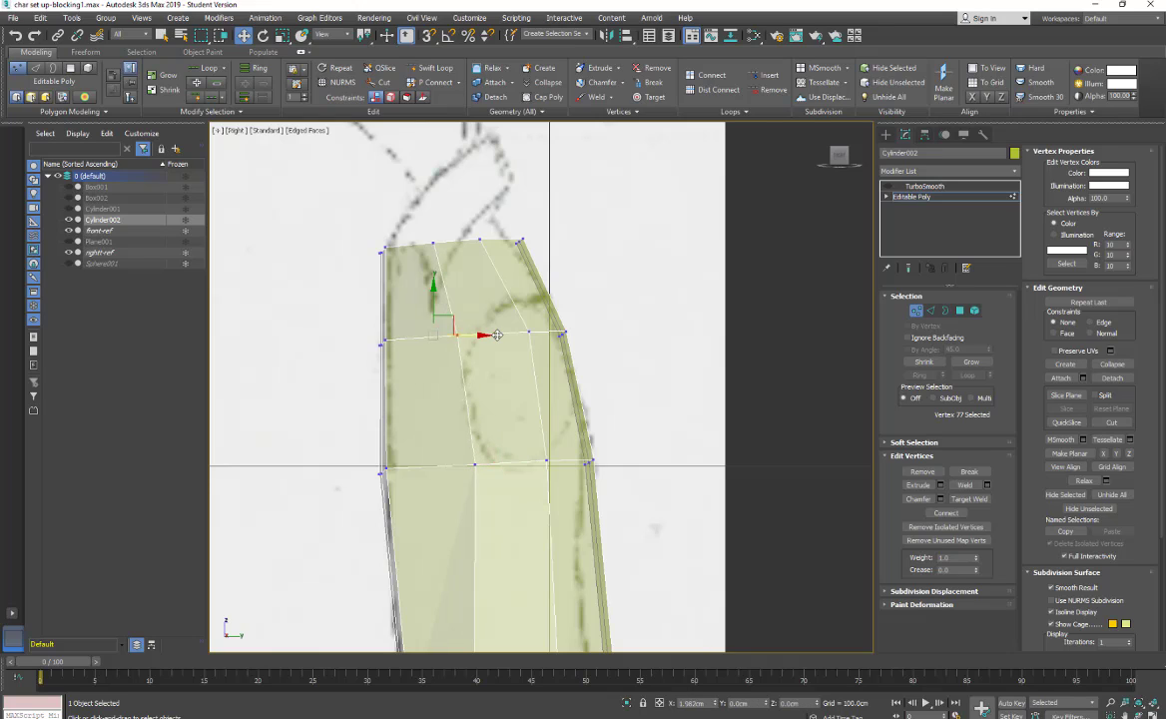
pyautogui.moveTo(504, 336); pyautogui.dragTo(547, 342)
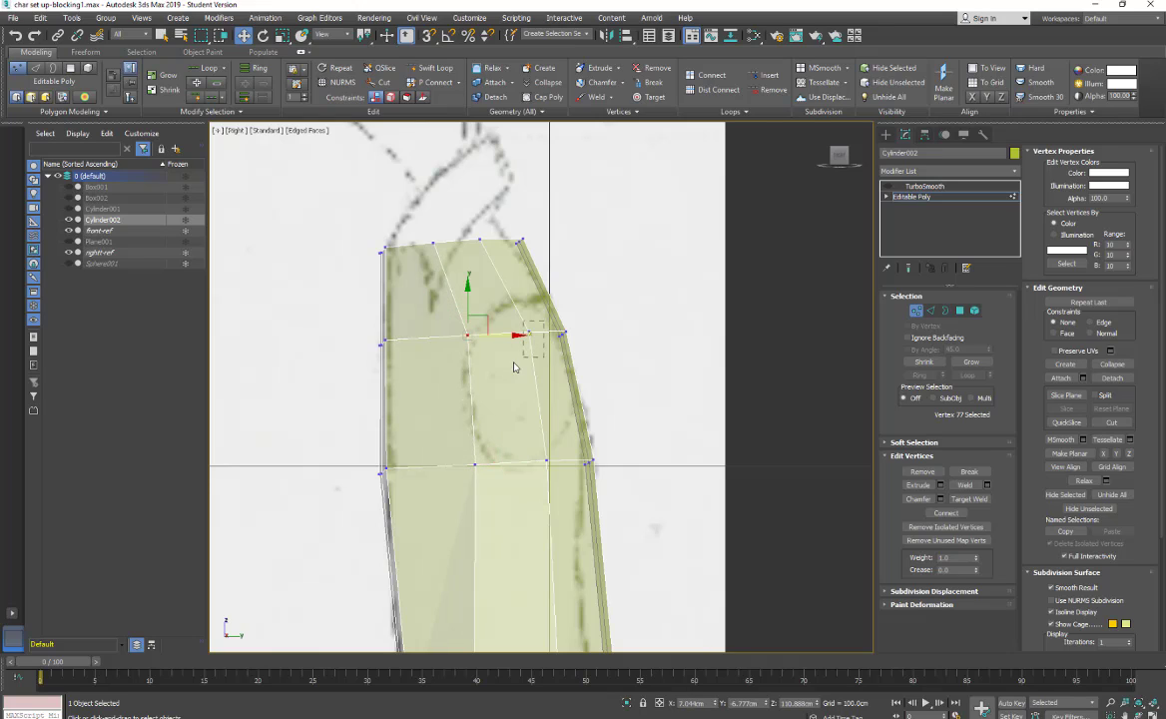
pyautogui.click(529, 332)
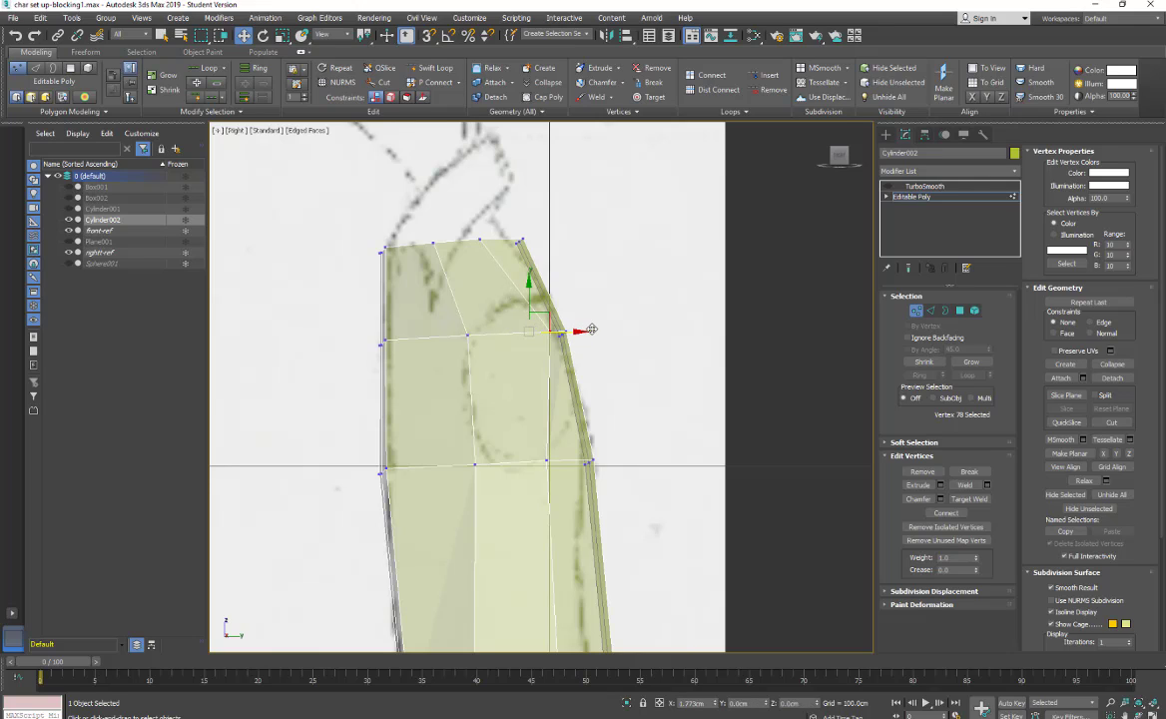
pyautogui.moveTo(592, 329); pyautogui.dragTo(609, 330)
pyautogui.click(547, 461)
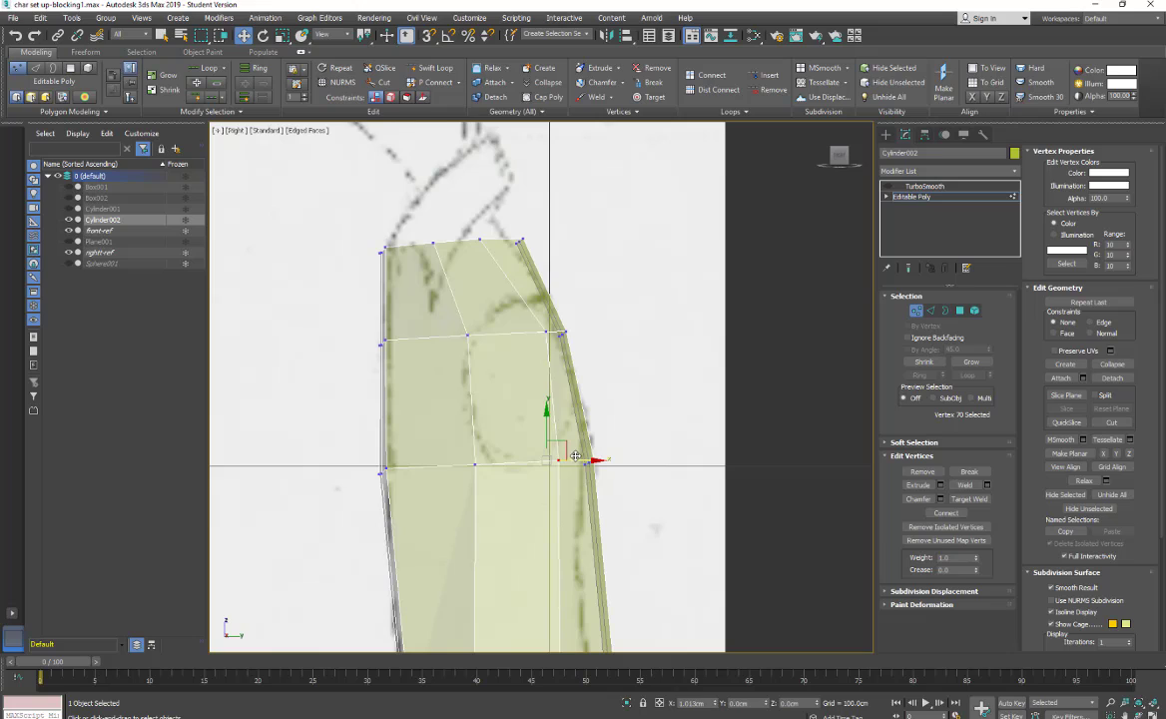
pyautogui.moveTo(575, 455); pyautogui.dragTo(586, 455)
# Step: Insert a horizontal edge loop through the armhole at about Z 106.1 cm and spread its side vertices apart, the rear one to about Y 1.06 cm
pyautogui.click(429, 67)
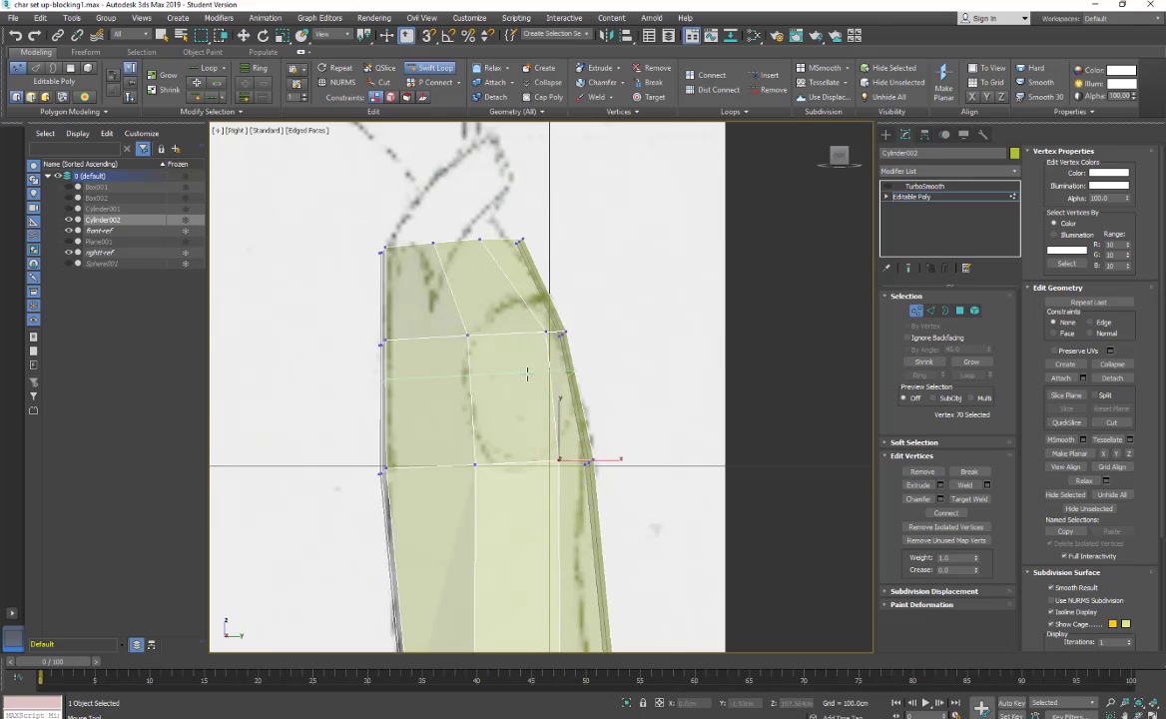
pyautogui.click(547, 386)
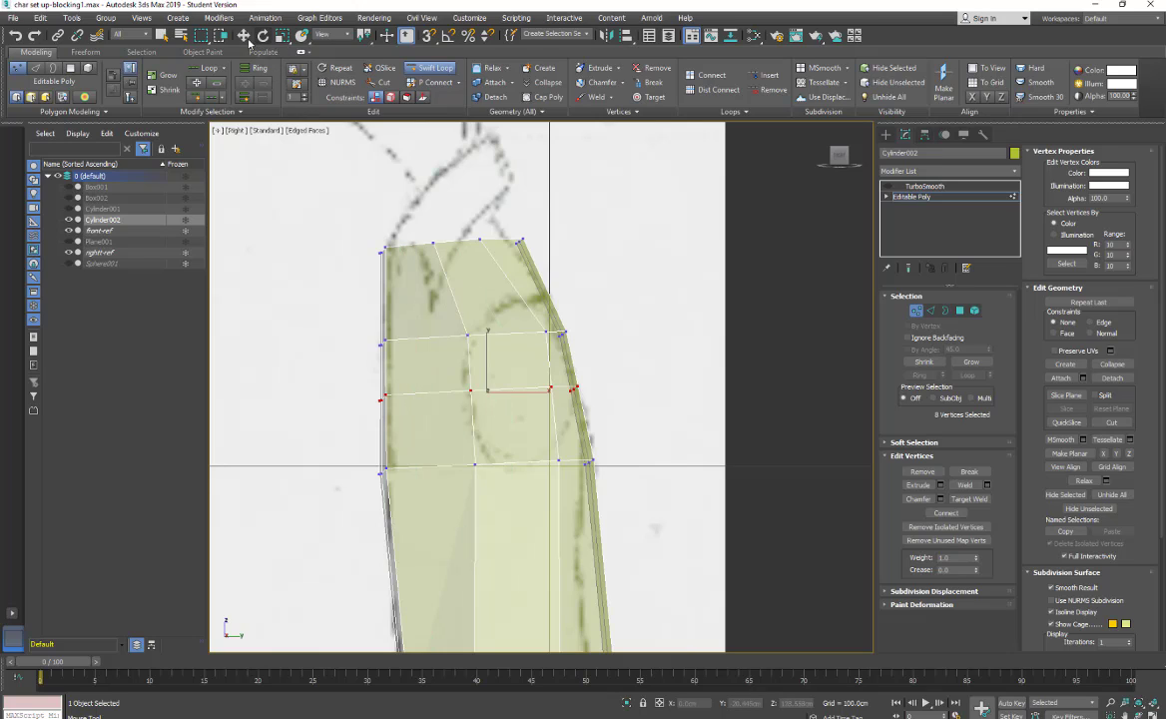
pyautogui.click(244, 35)
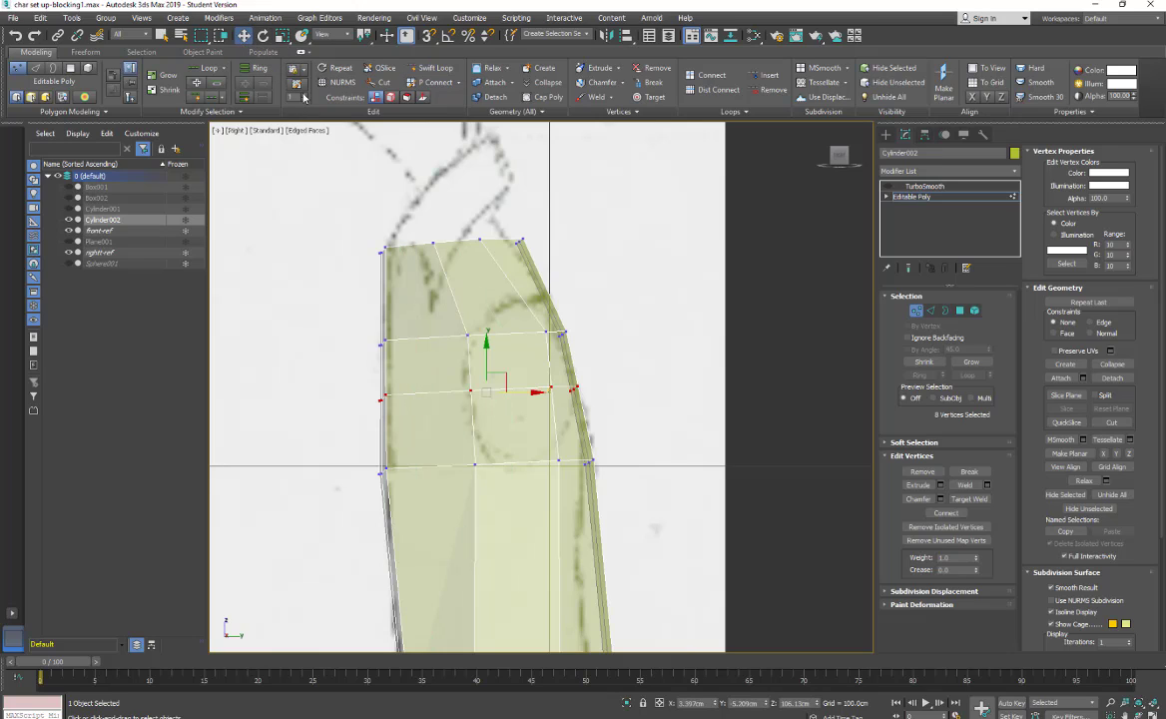
pyautogui.click(470, 390)
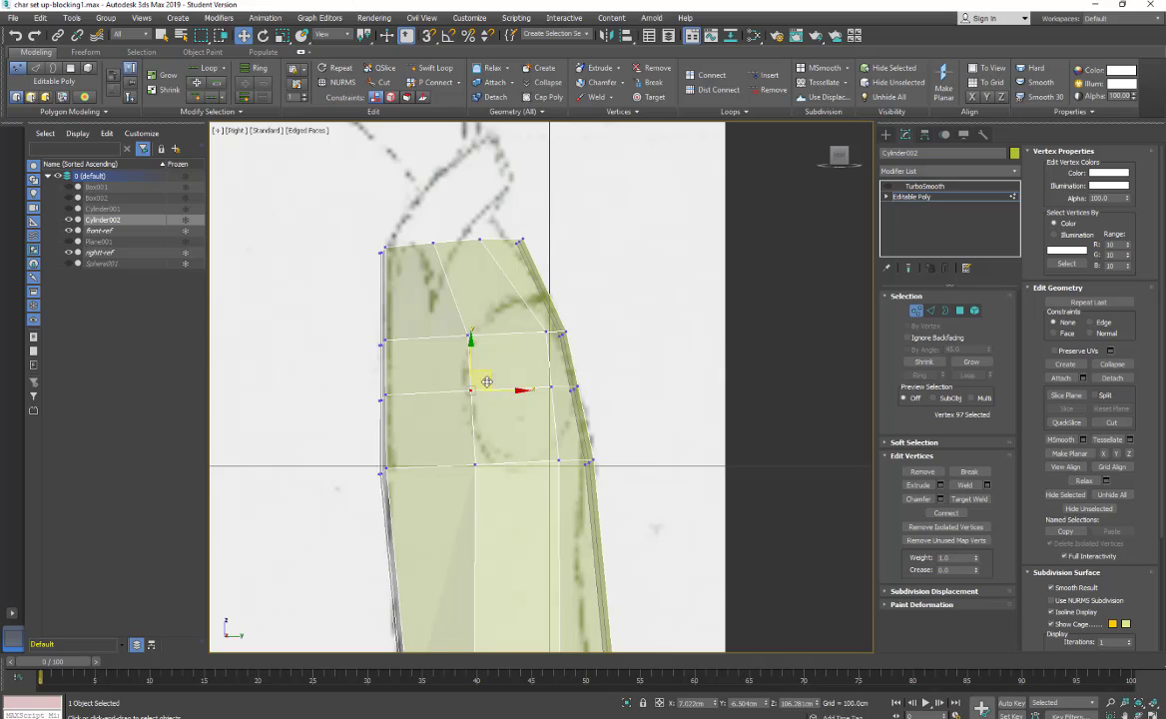
pyautogui.moveTo(487, 381); pyautogui.dragTo(476, 382)
pyautogui.click(551, 388)
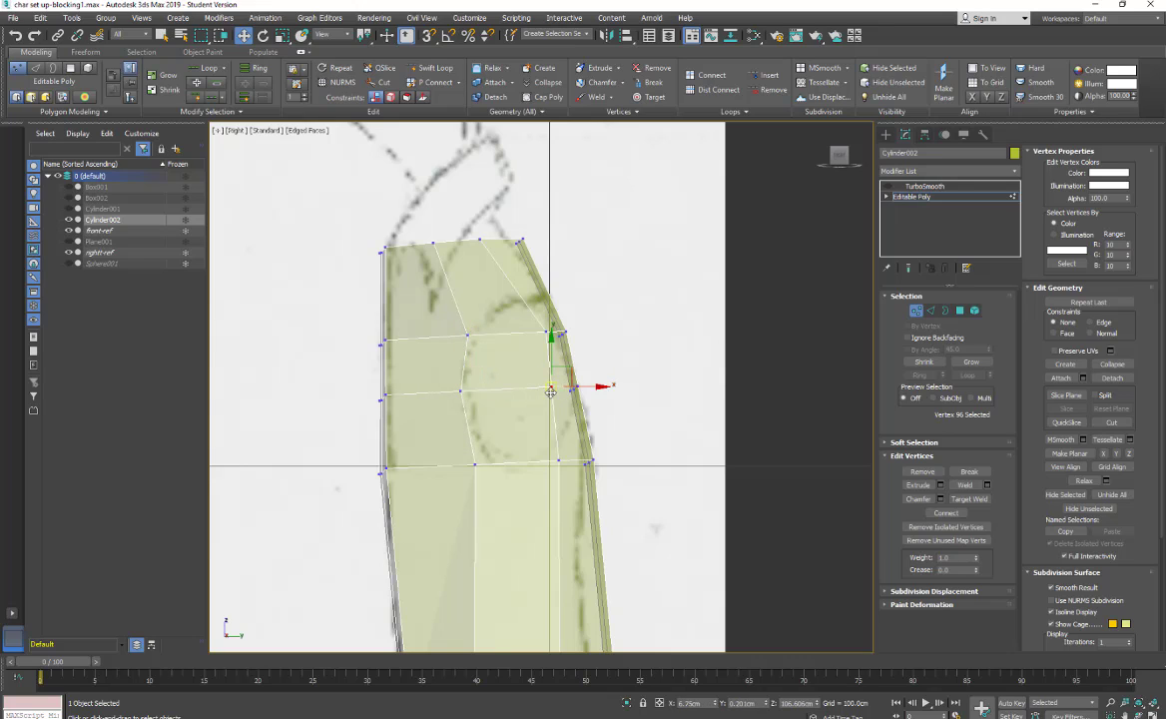
pyautogui.moveTo(595, 386); pyautogui.dragTo(605, 386)
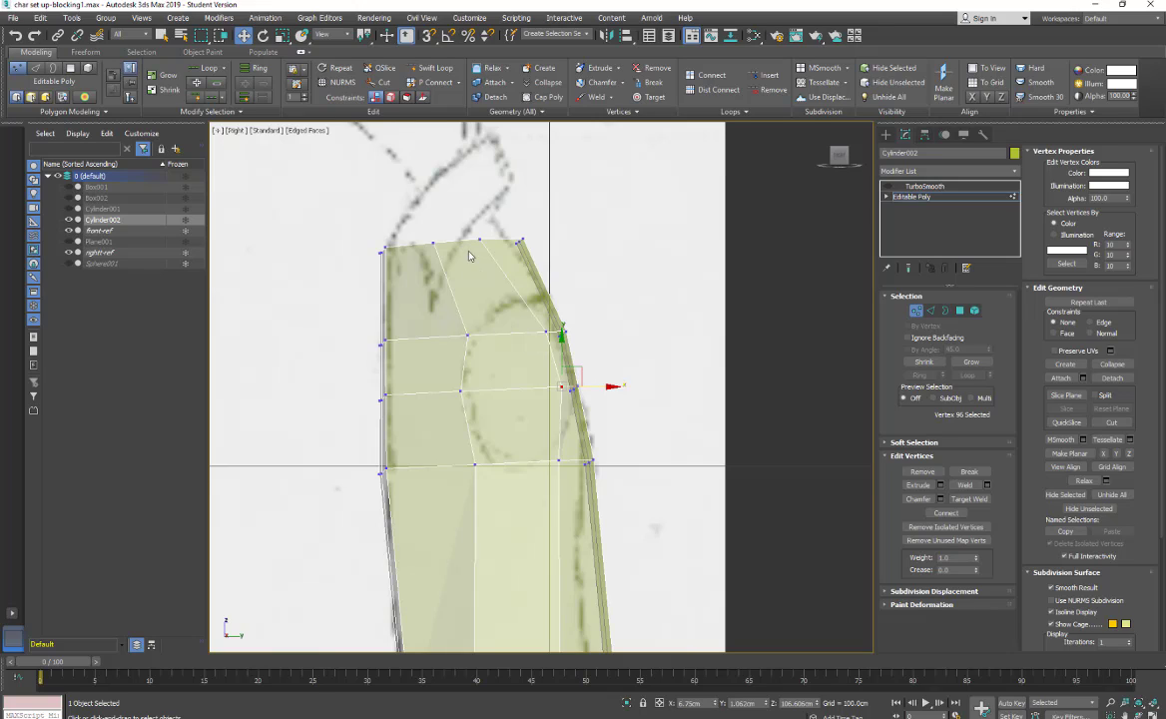
# Step: Examine the torso block-out against the front reference and the side reference around the shoulder and neck
pyautogui.click(467, 335)
pyautogui.click(236, 130)
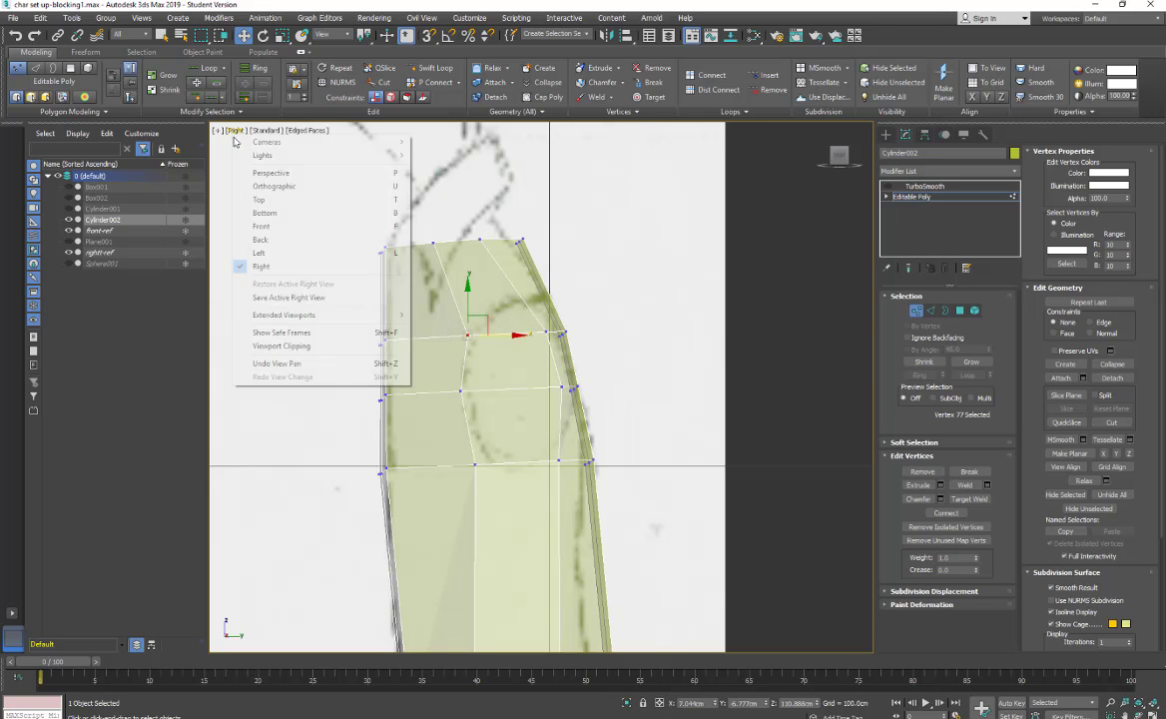
pyautogui.click(256, 227)
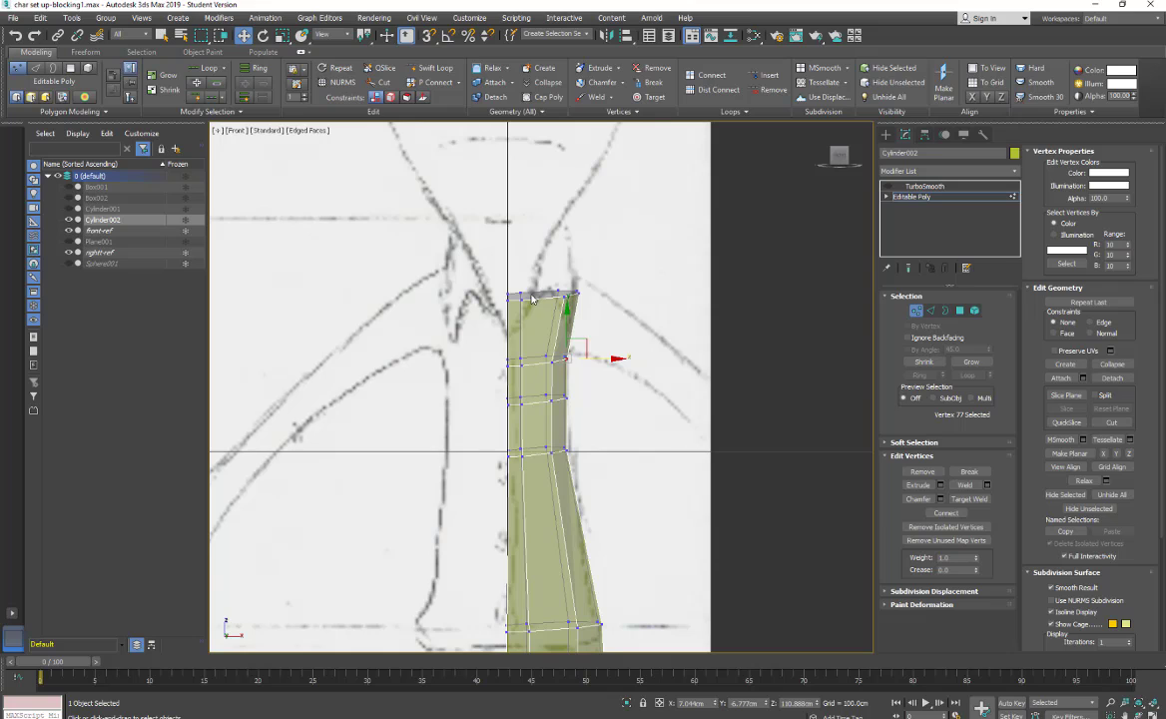
pyautogui.scroll(-4, 532, 297)
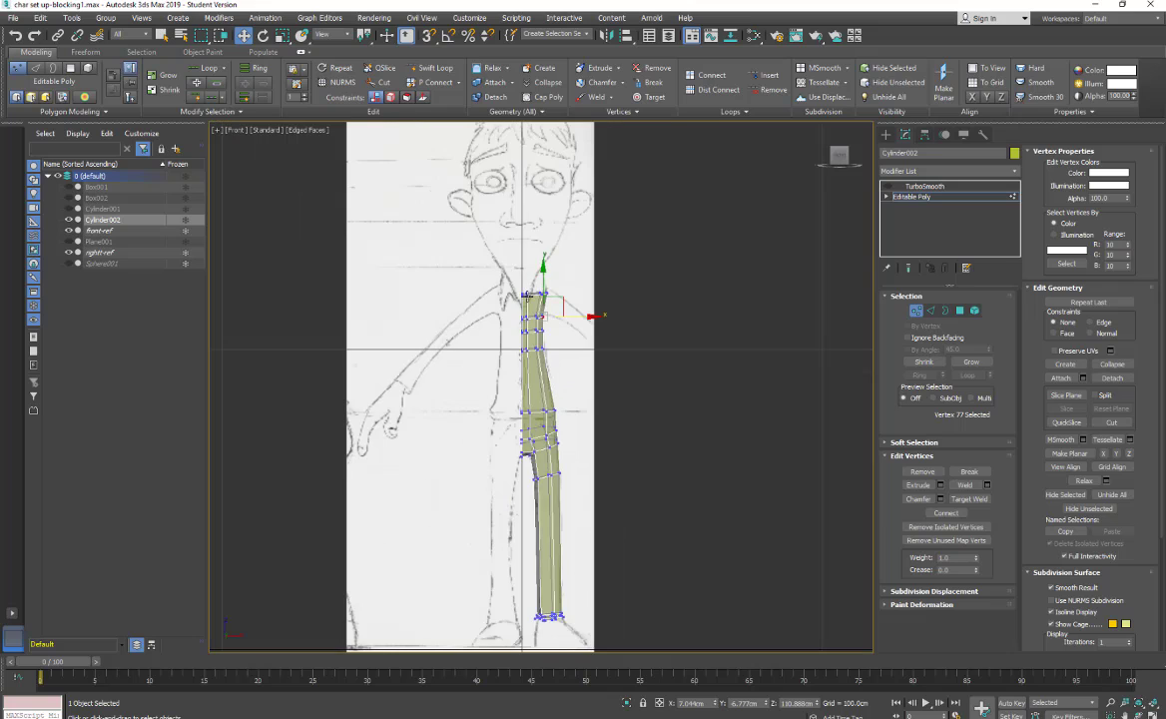
pyautogui.click(235, 132)
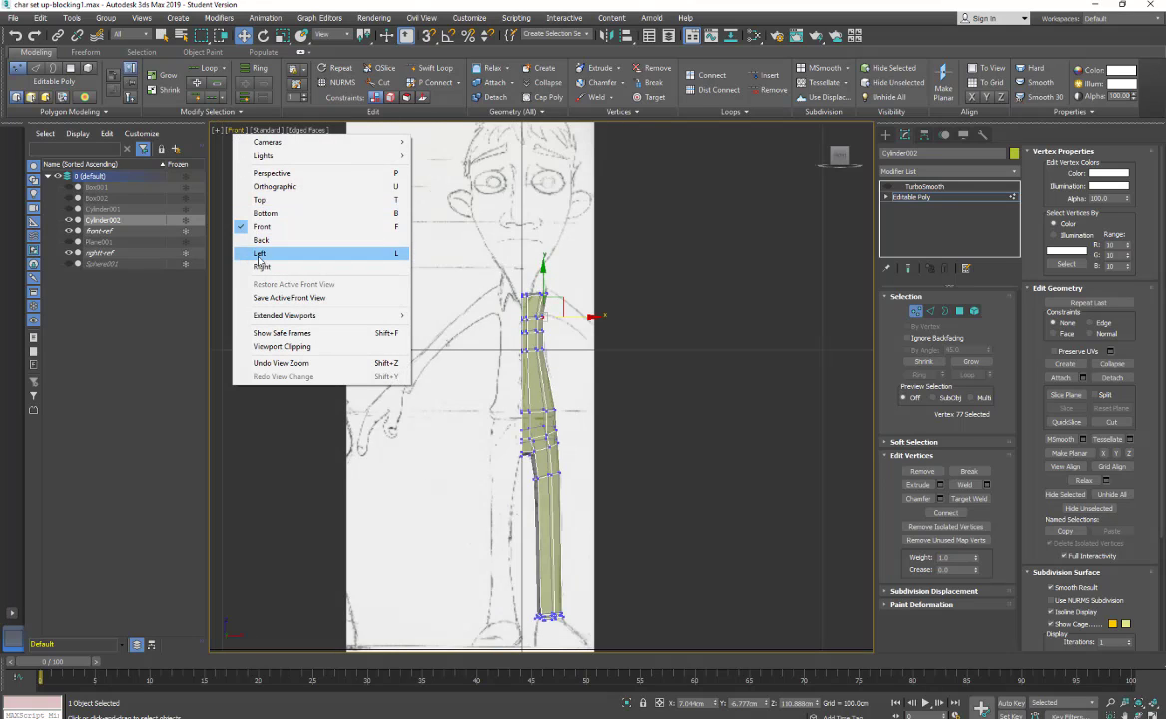
pyautogui.click(260, 266)
pyautogui.scroll(-5, 350, 251)
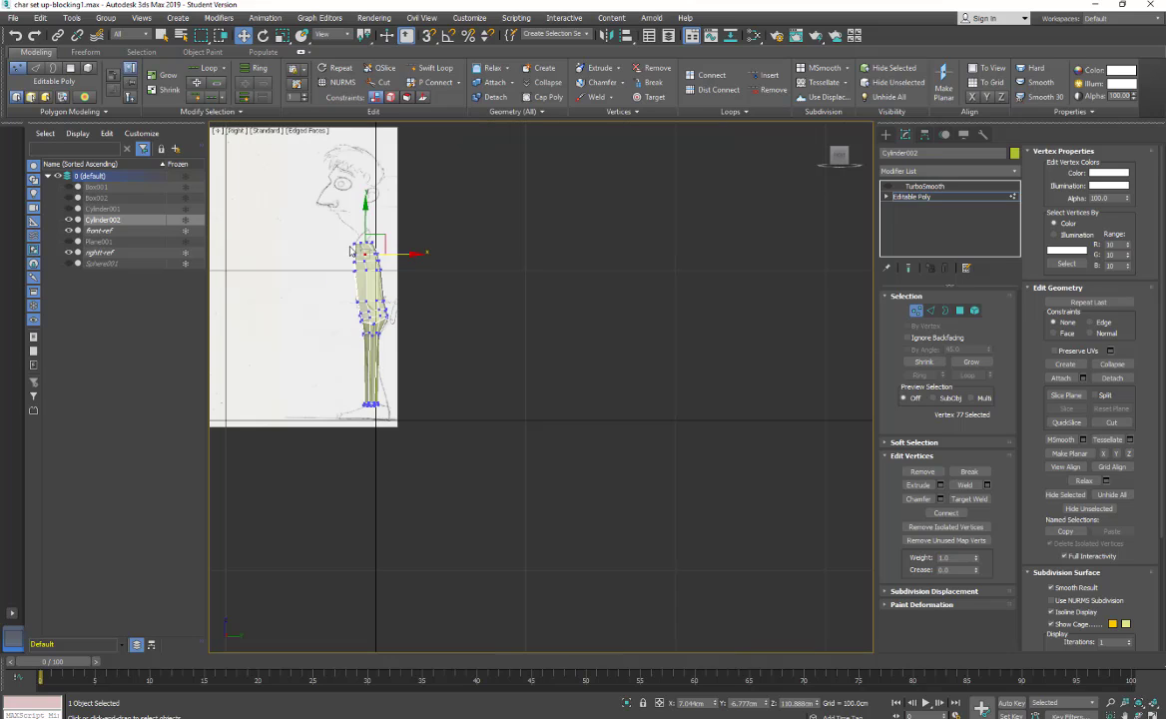
pyautogui.moveTo(305, 274); pyautogui.dragTo(531, 286, button='middle')
pyautogui.scroll(2, 531, 288)
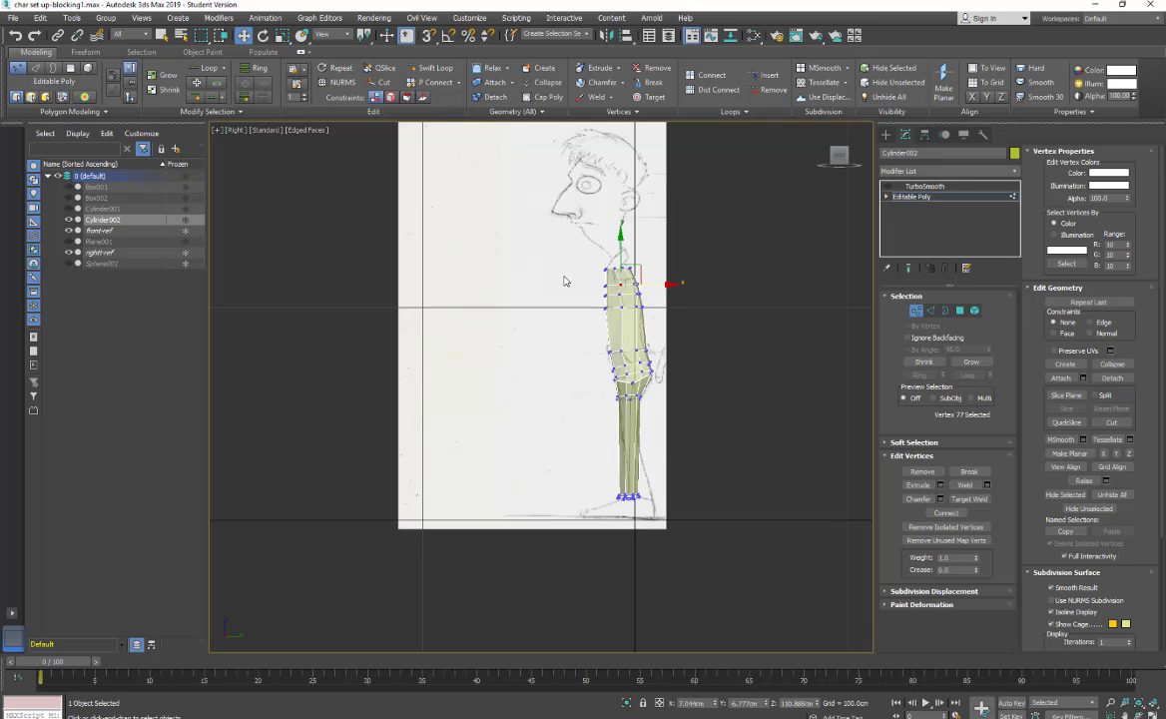
pyautogui.scroll(2, 563, 268)
pyautogui.moveTo(615, 277)
pyautogui.mouseDown(button='middle')
pyautogui.moveTo(471, 284)
pyautogui.moveTo(507, 345)
pyautogui.mouseUp(button='middle')
pyautogui.scroll(1, 481, 291)
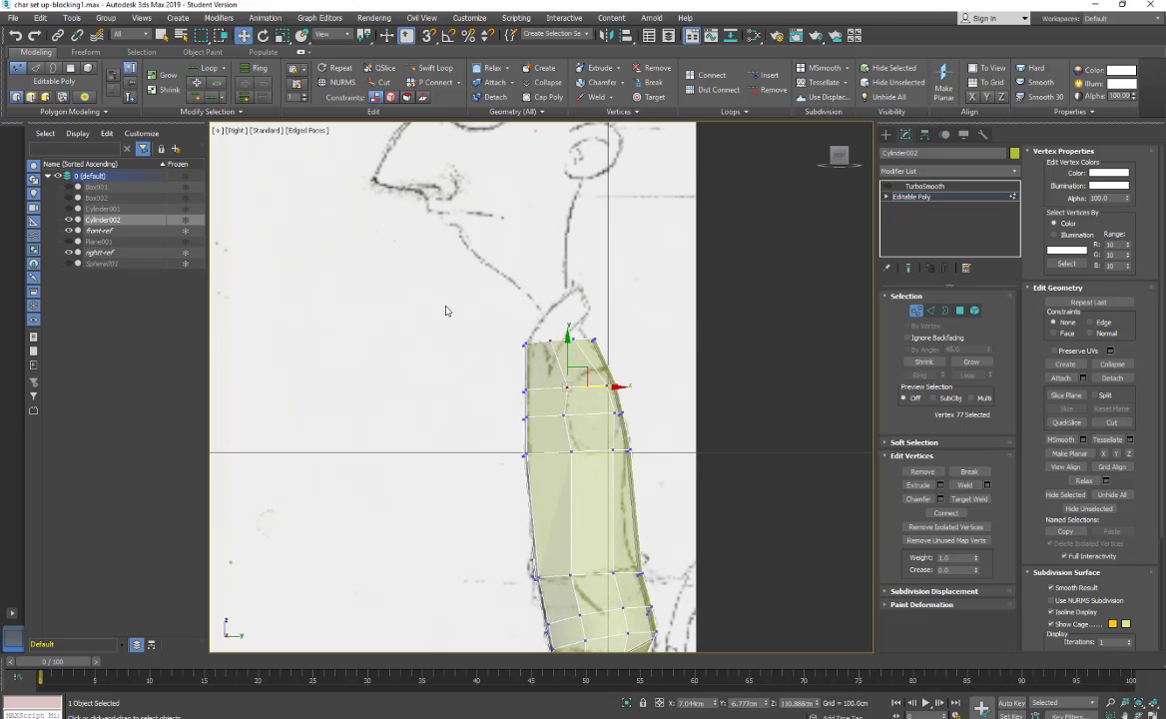
# Step: Delete the two side polygons inside the drawn armhole to open a hole for the arm
pyautogui.click(589, 407)
pyautogui.click(959, 310)
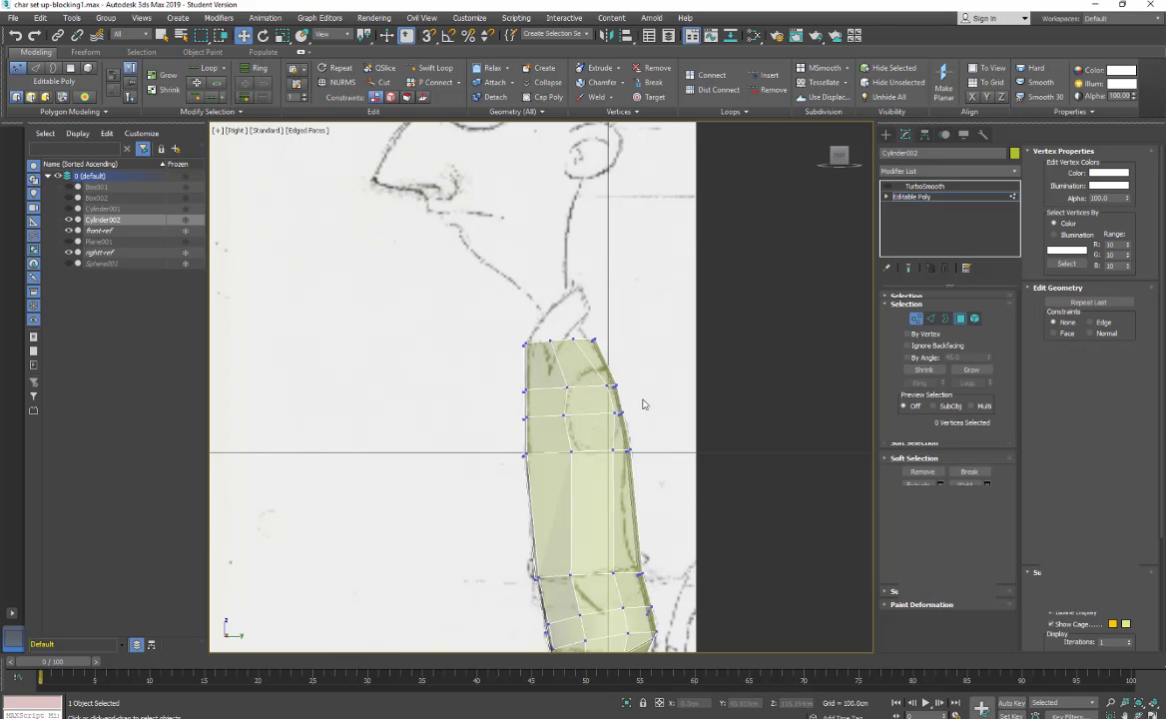
pyautogui.click(589, 399)
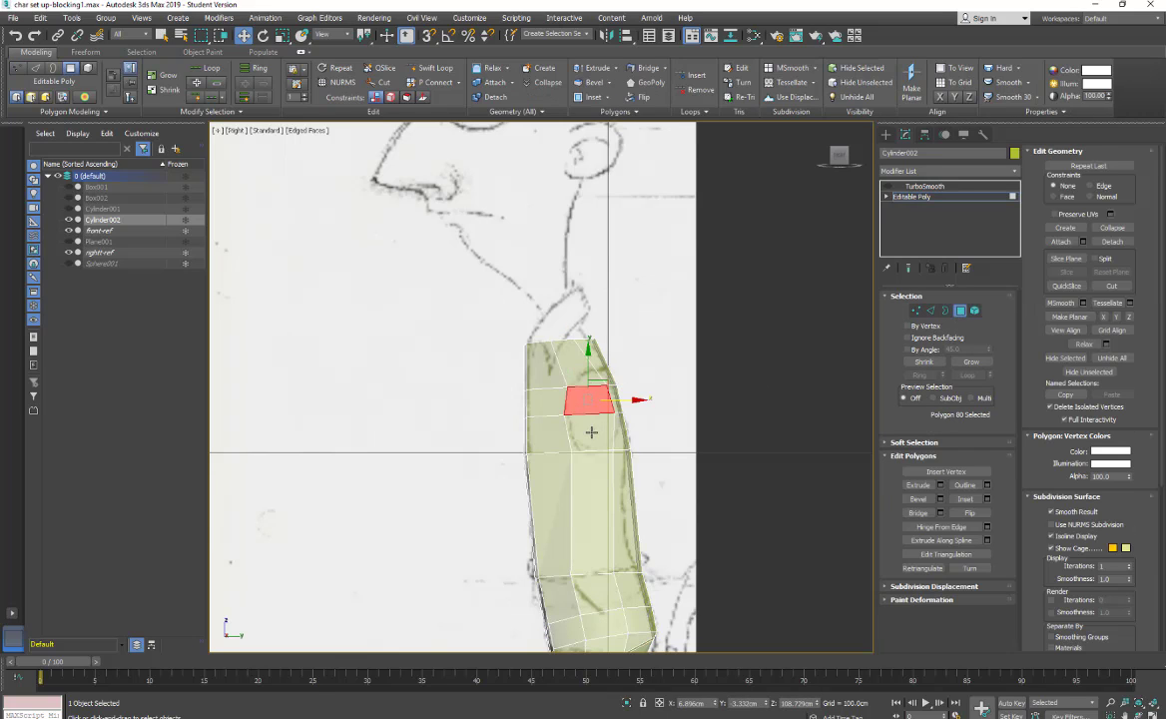
pyautogui.press('Delete')
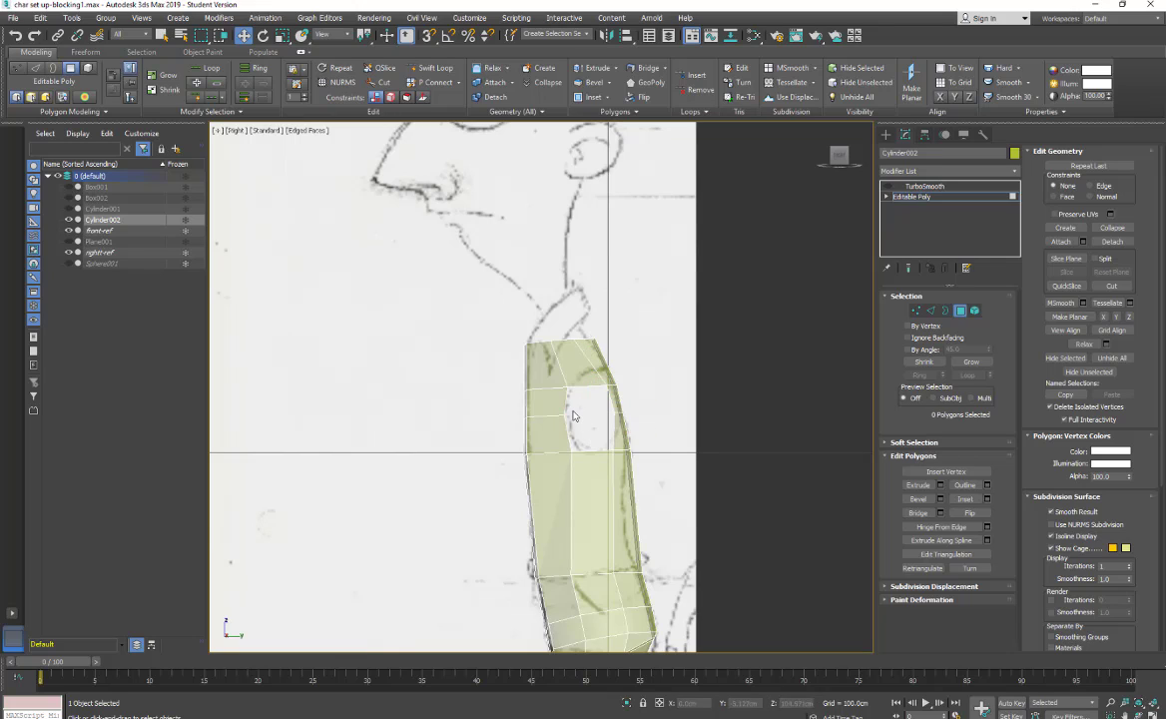
# Step: In the front view, select the two polygon bands around the armhole and move them up toward the shoulder
pyautogui.click(235, 130)
pyautogui.click(272, 232)
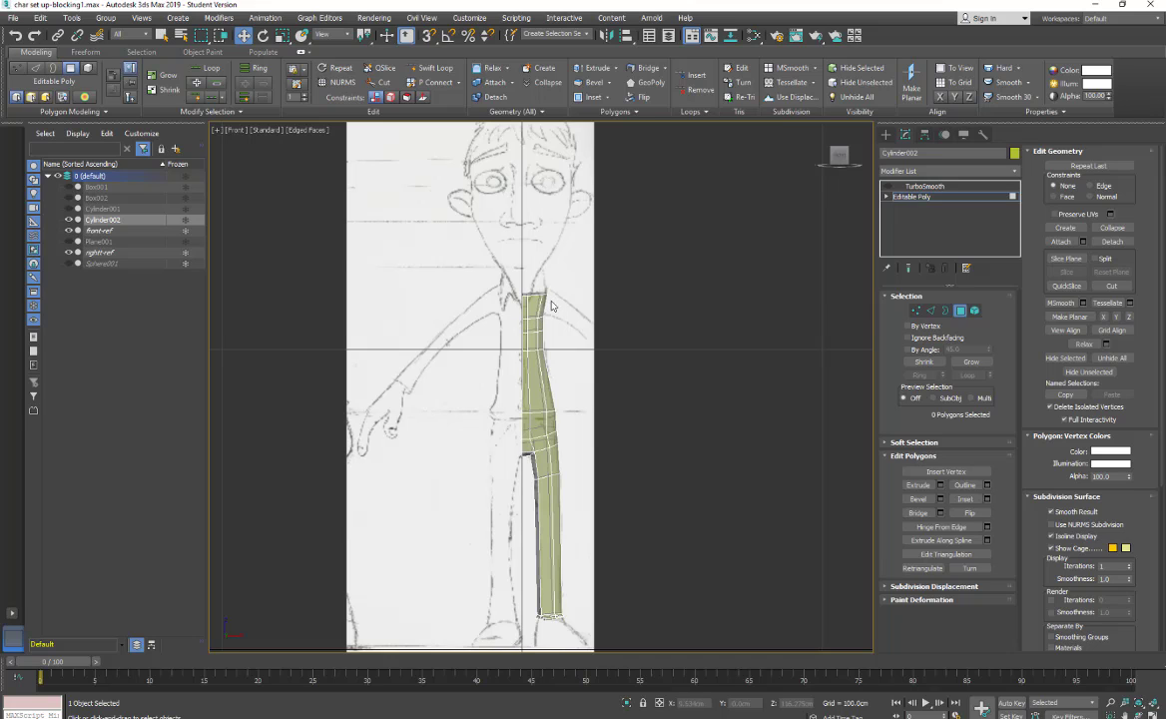
pyautogui.scroll(5, 512, 310)
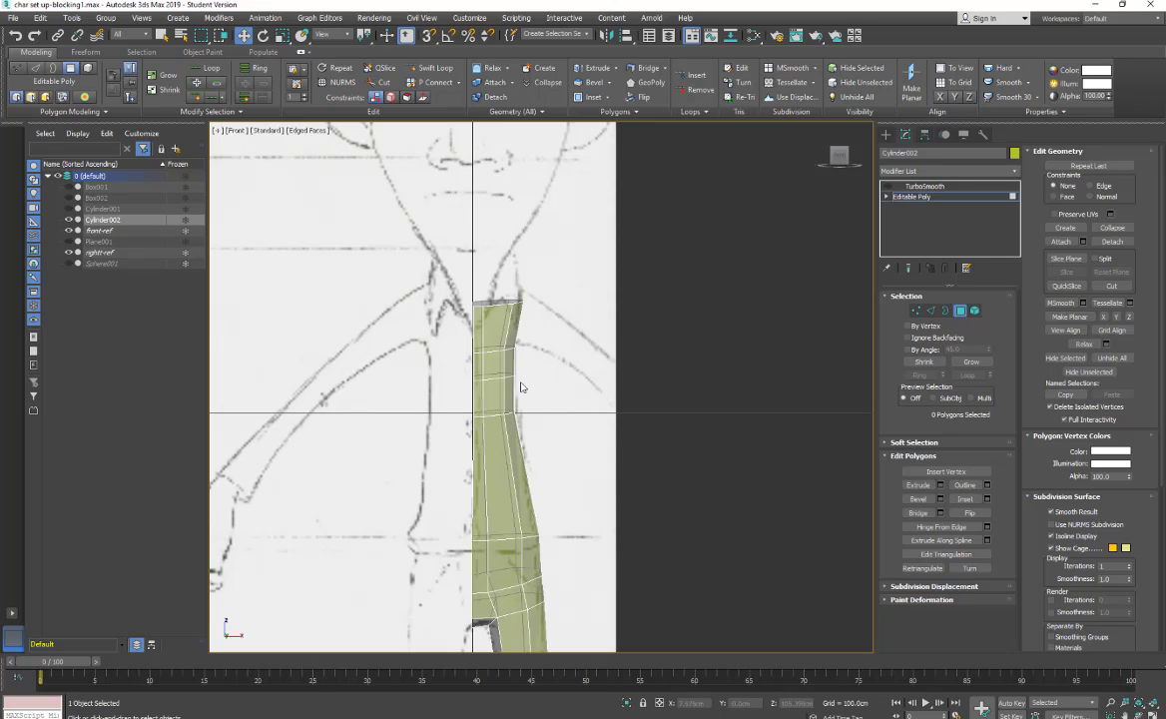
pyautogui.moveTo(532, 397)
pyautogui.keyDown('alt'); pyautogui.mouseDown(button='middle')
pyautogui.moveTo(479, 395)
pyautogui.moveTo(535, 397)
pyautogui.mouseUp(button='middle'); pyautogui.keyUp('alt')
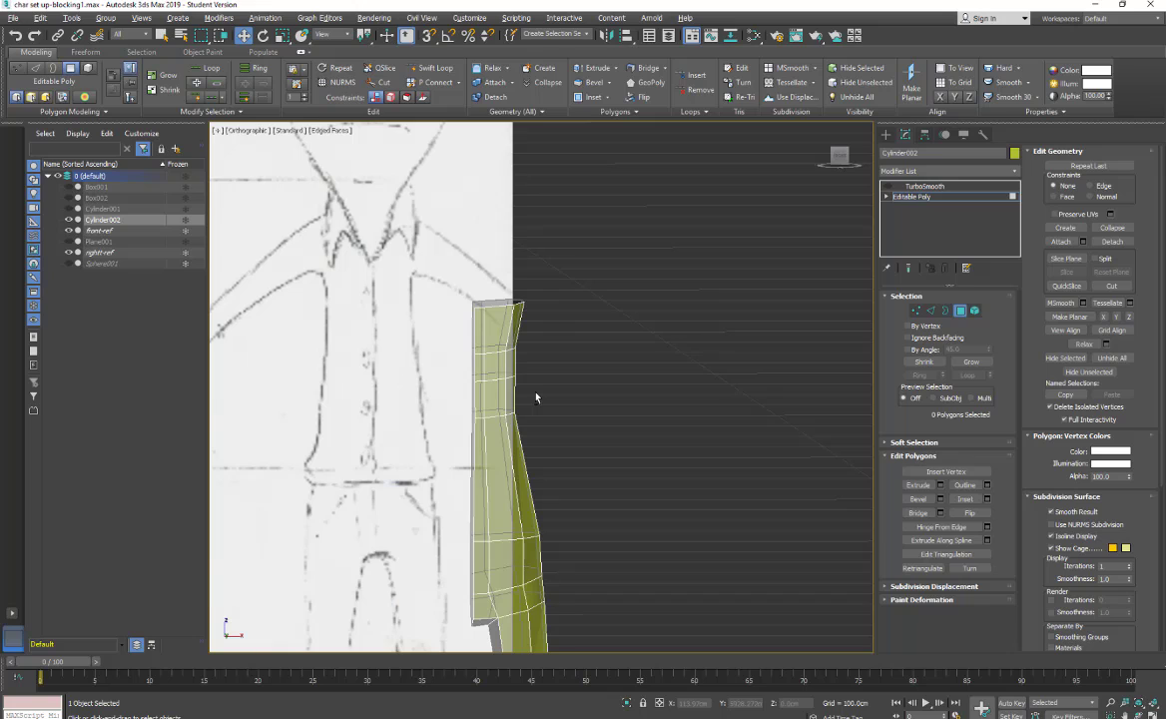
pyautogui.click(240, 132)
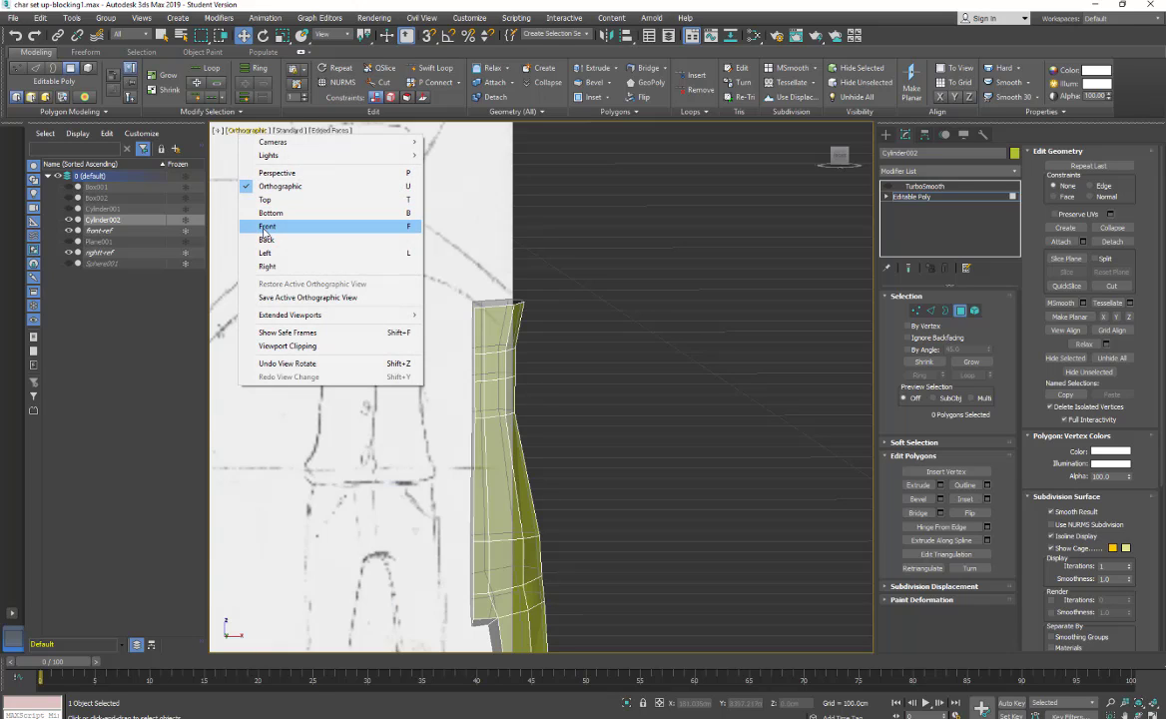
pyautogui.click(265, 227)
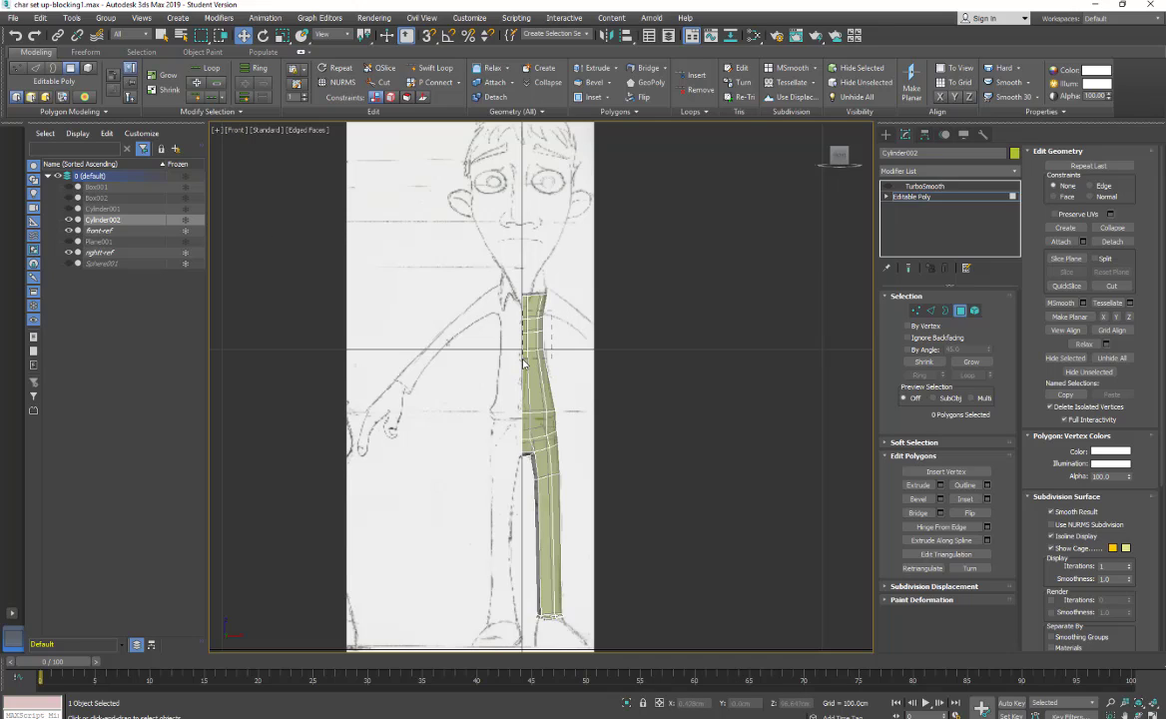
pyautogui.moveTo(552, 310); pyautogui.dragTo(518, 361)
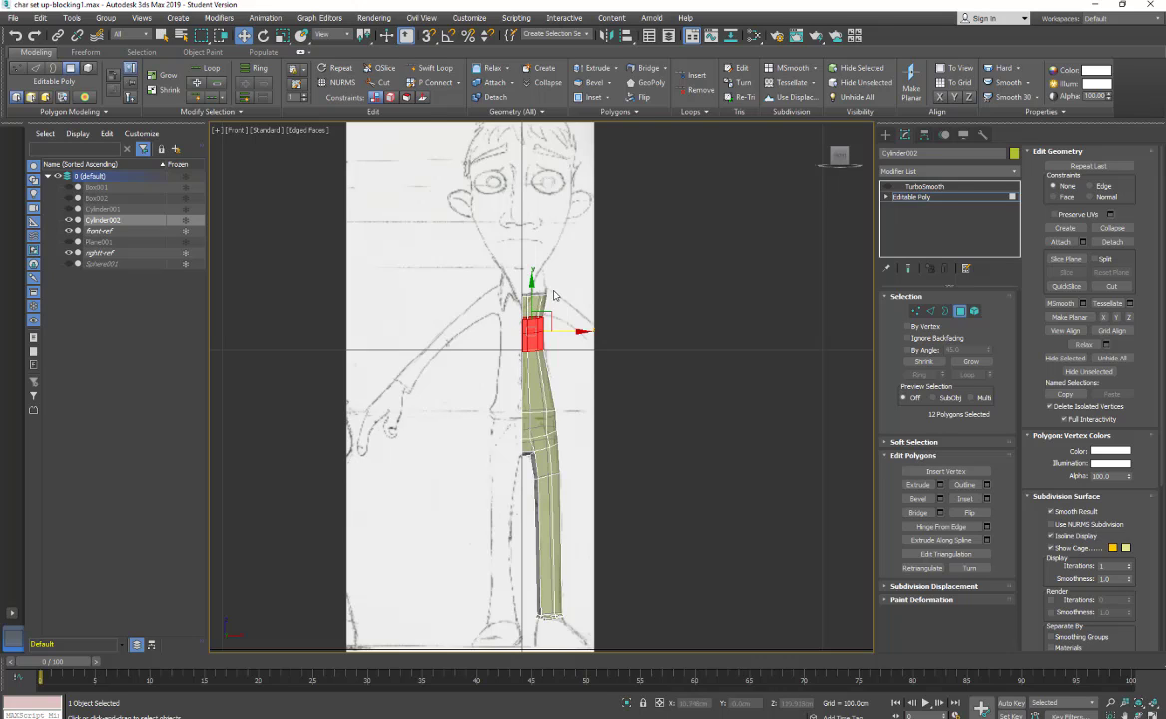
pyautogui.scroll(5, 551, 299)
pyautogui.moveTo(513, 332); pyautogui.dragTo(514, 303)
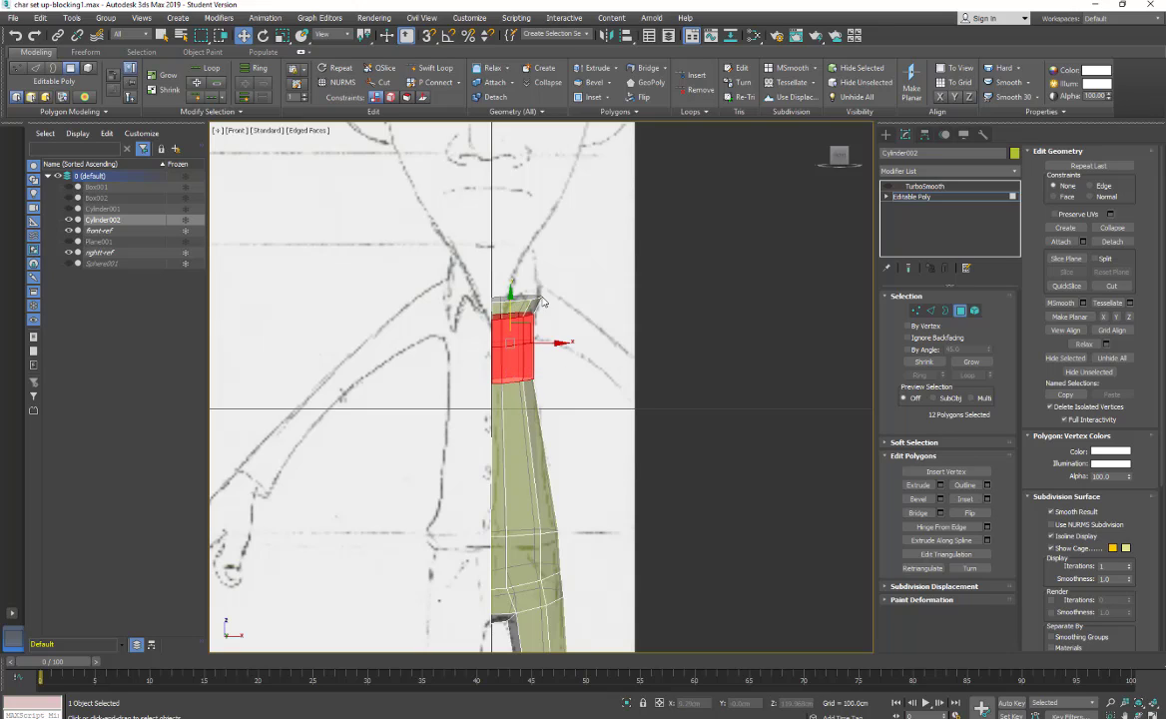
# Step: At edge level, select the torso's top edge loop and raise it to about Z 121.49 cm
pyautogui.click(517, 295)
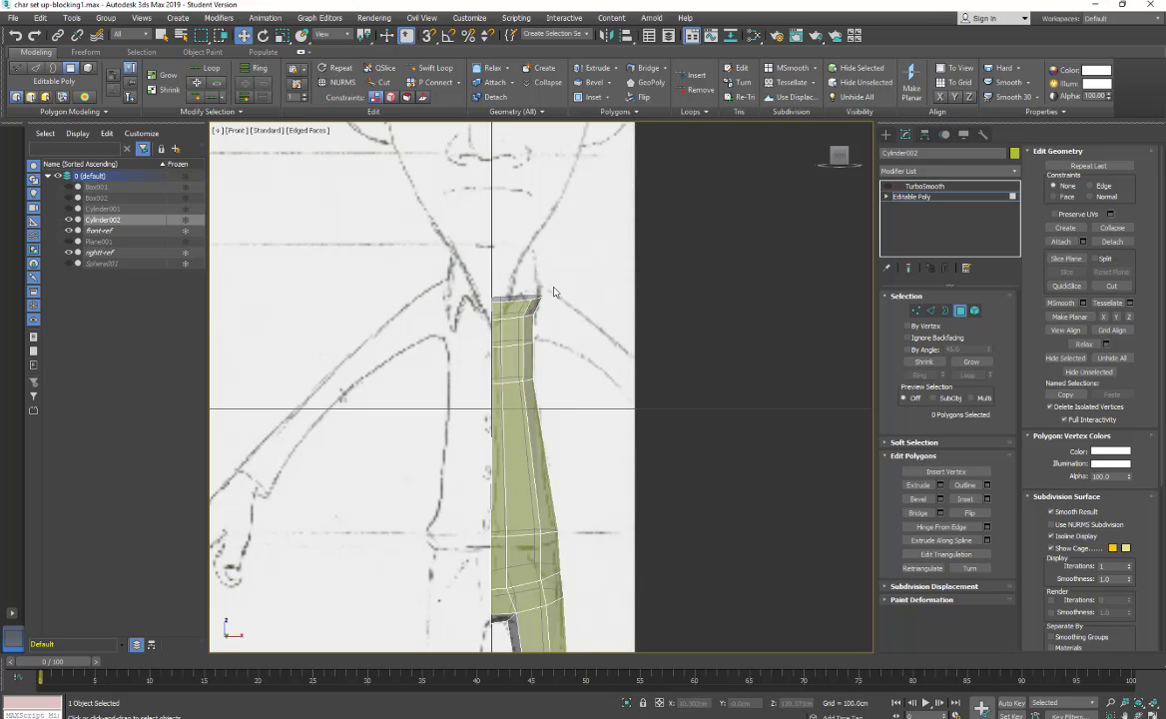
pyautogui.click(514, 301)
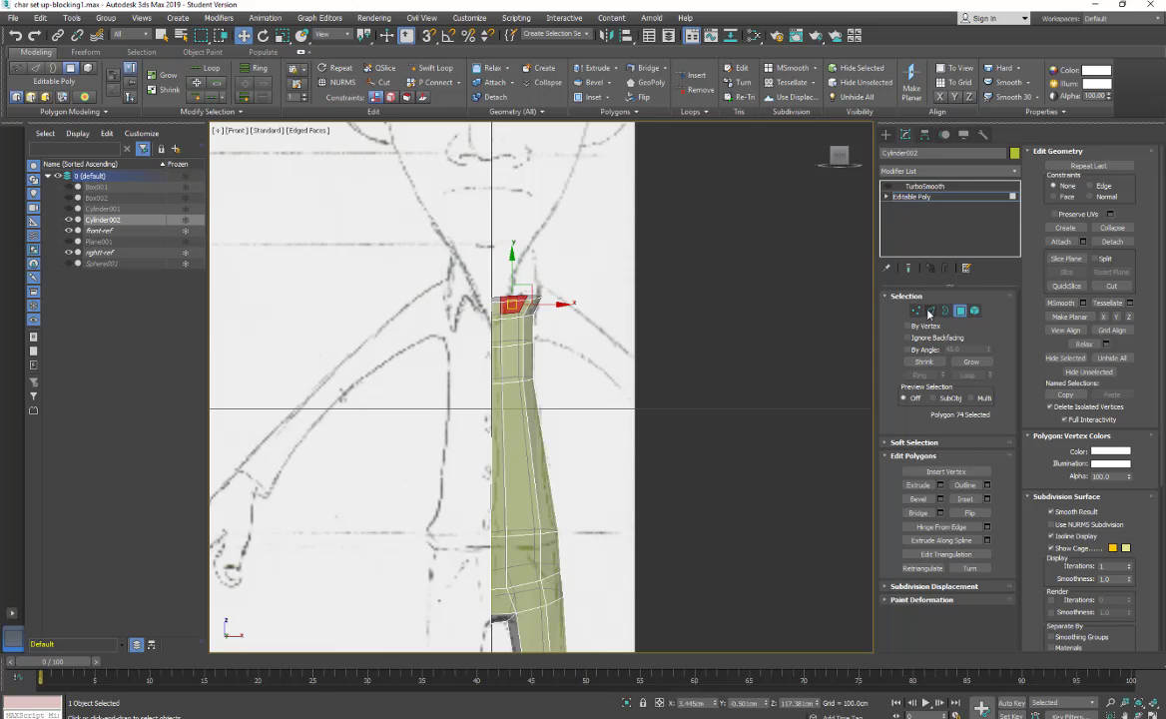
pyautogui.click(931, 311)
pyautogui.doubleClick(524, 295)
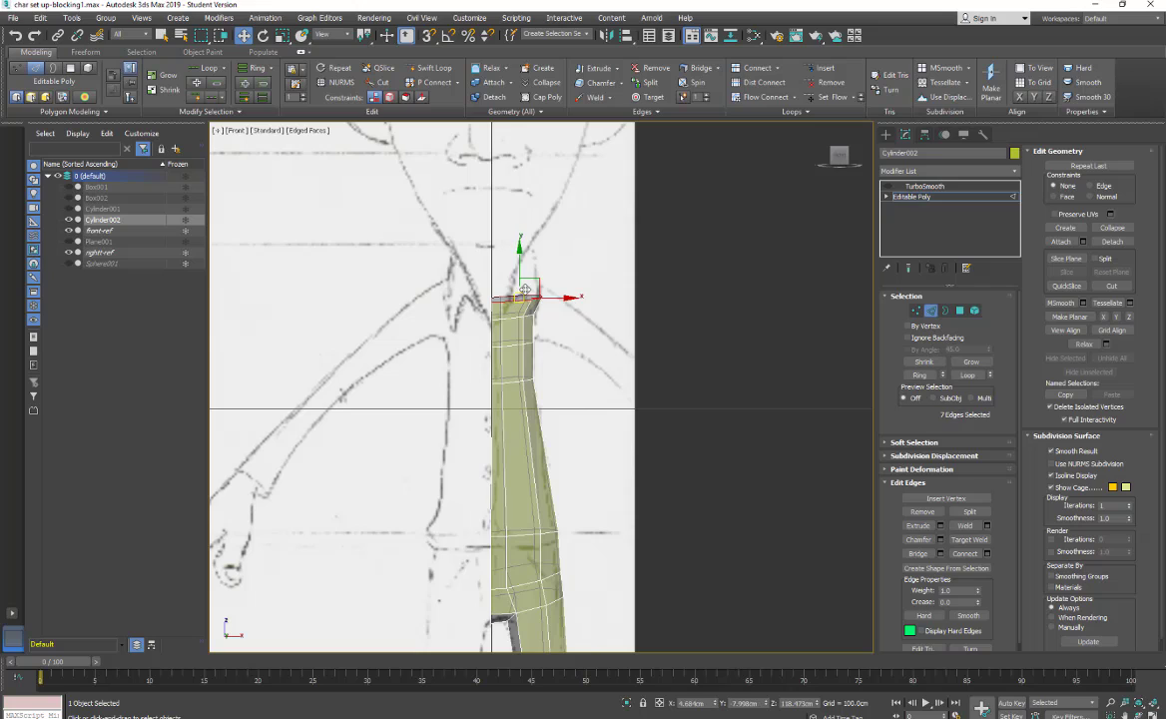
pyautogui.moveTo(525, 289); pyautogui.dragTo(508, 260)
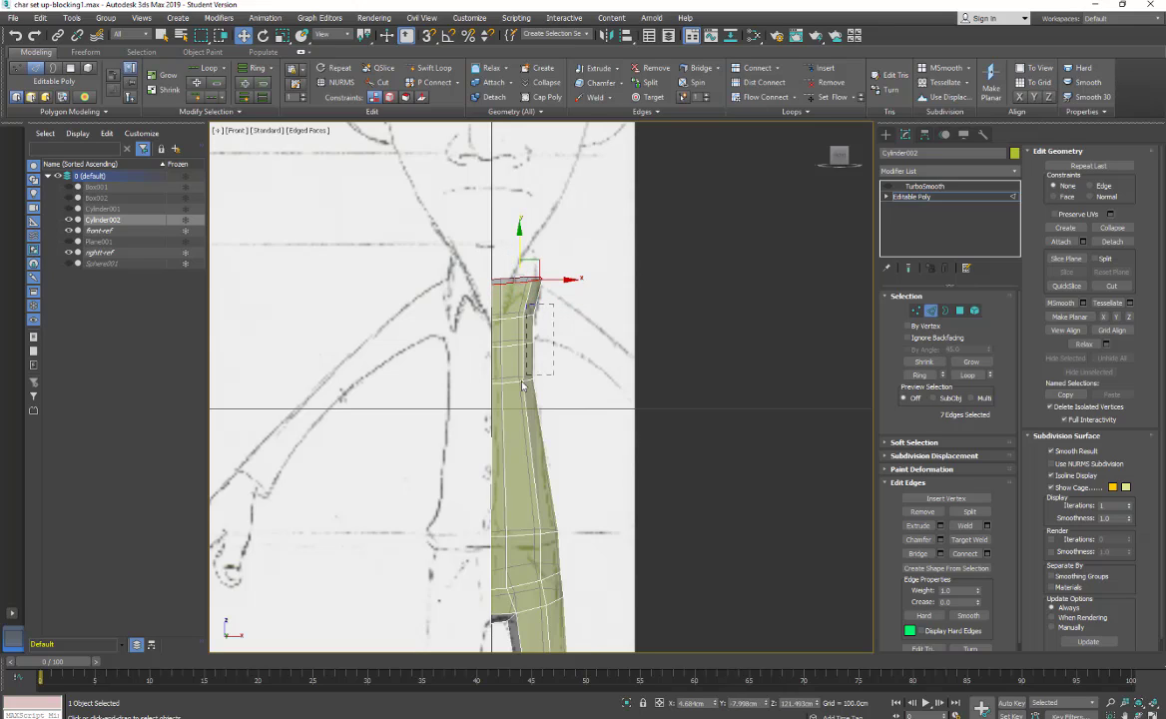
# Step: Raise all edges of the bands around the armhole to about Z 113.15 cm, and return to vertex level
pyautogui.moveTo(522, 386); pyautogui.dragTo(487, 387)
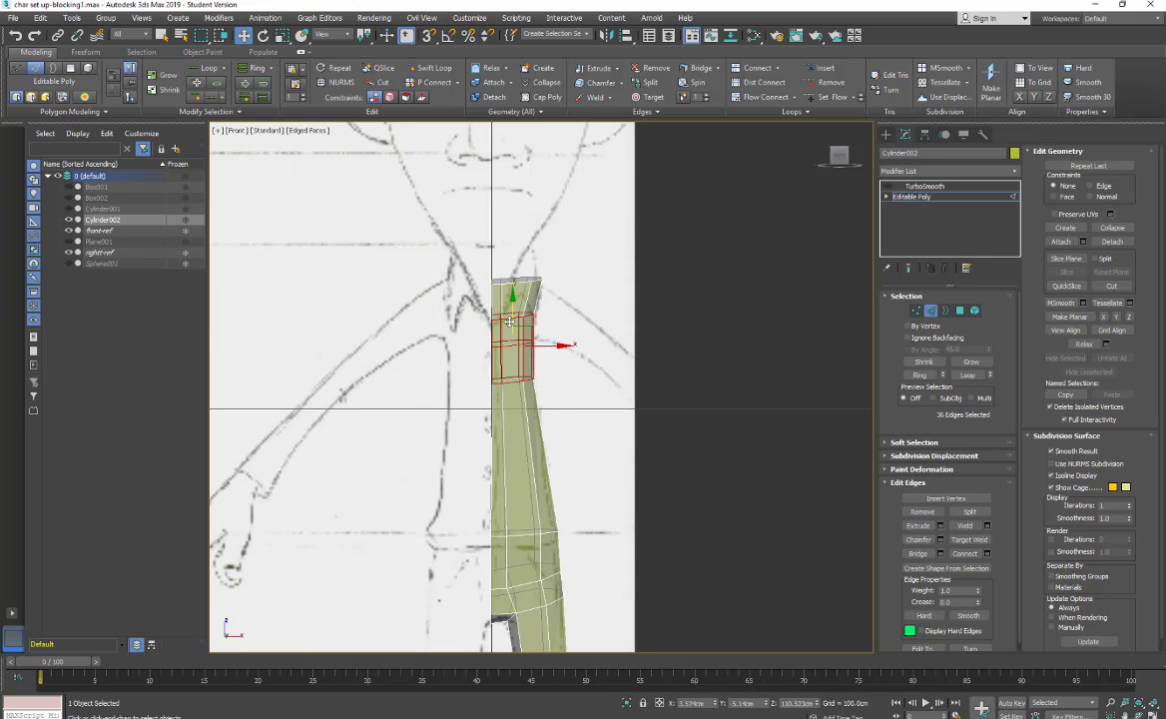
pyautogui.moveTo(511, 316); pyautogui.dragTo(511, 301)
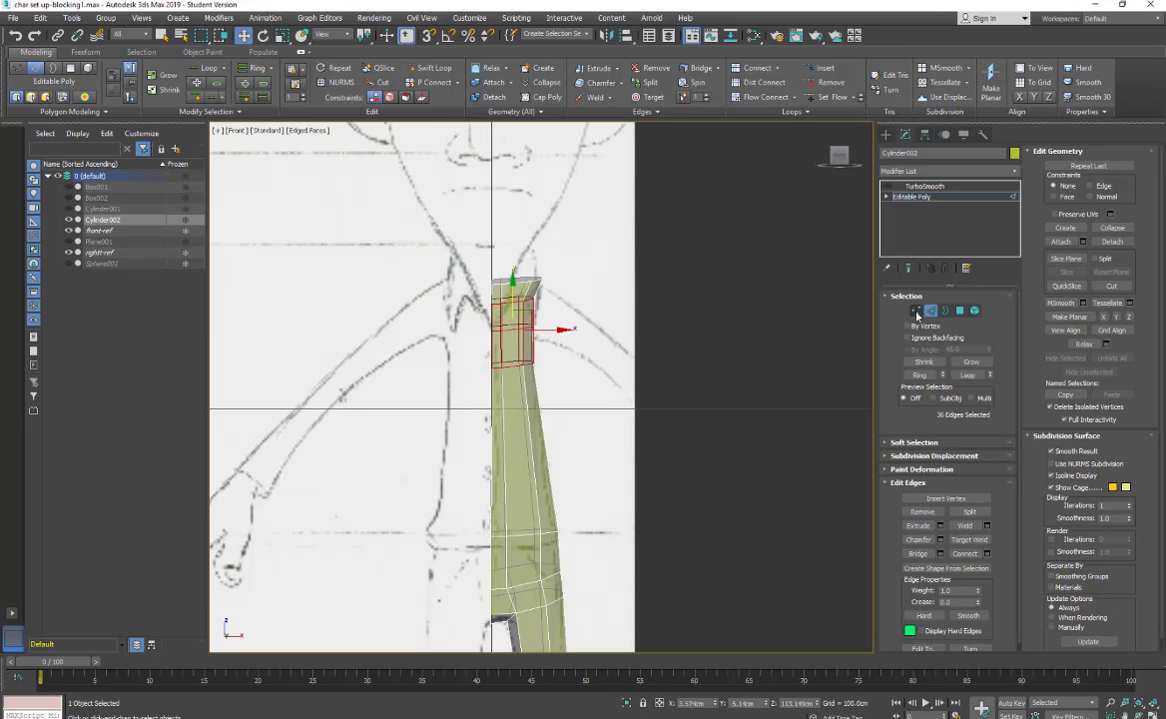
pyautogui.click(535, 303)
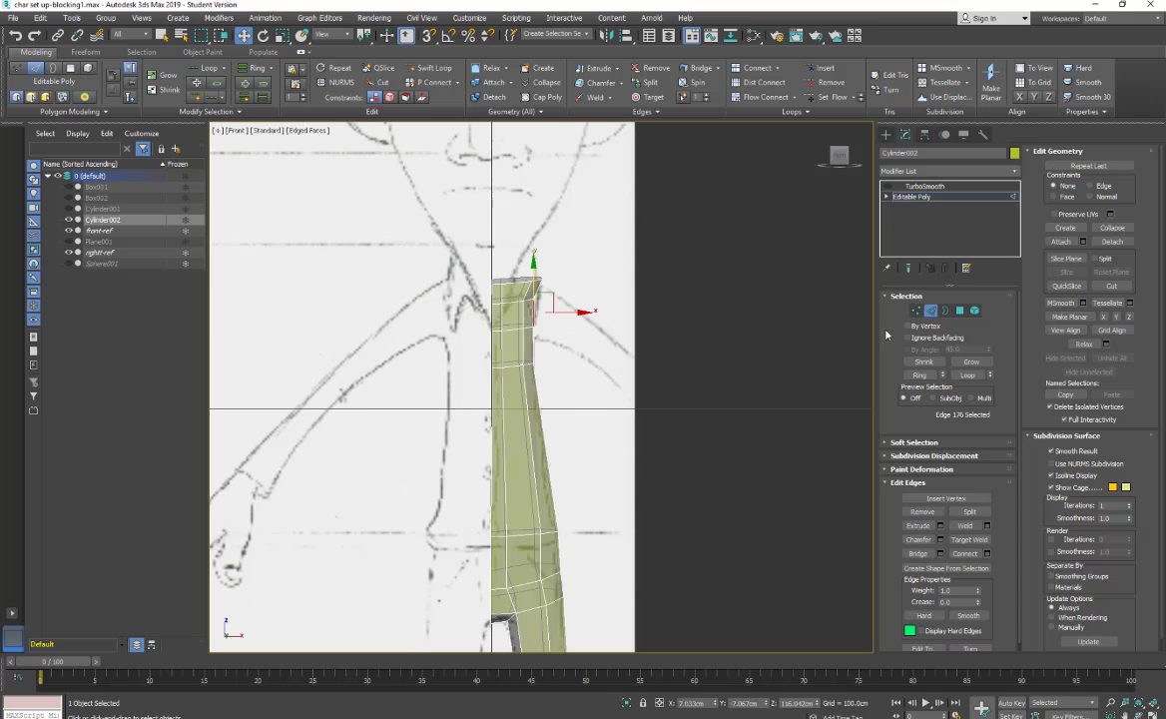
pyautogui.click(917, 310)
pyautogui.scroll(4, 607, 339)
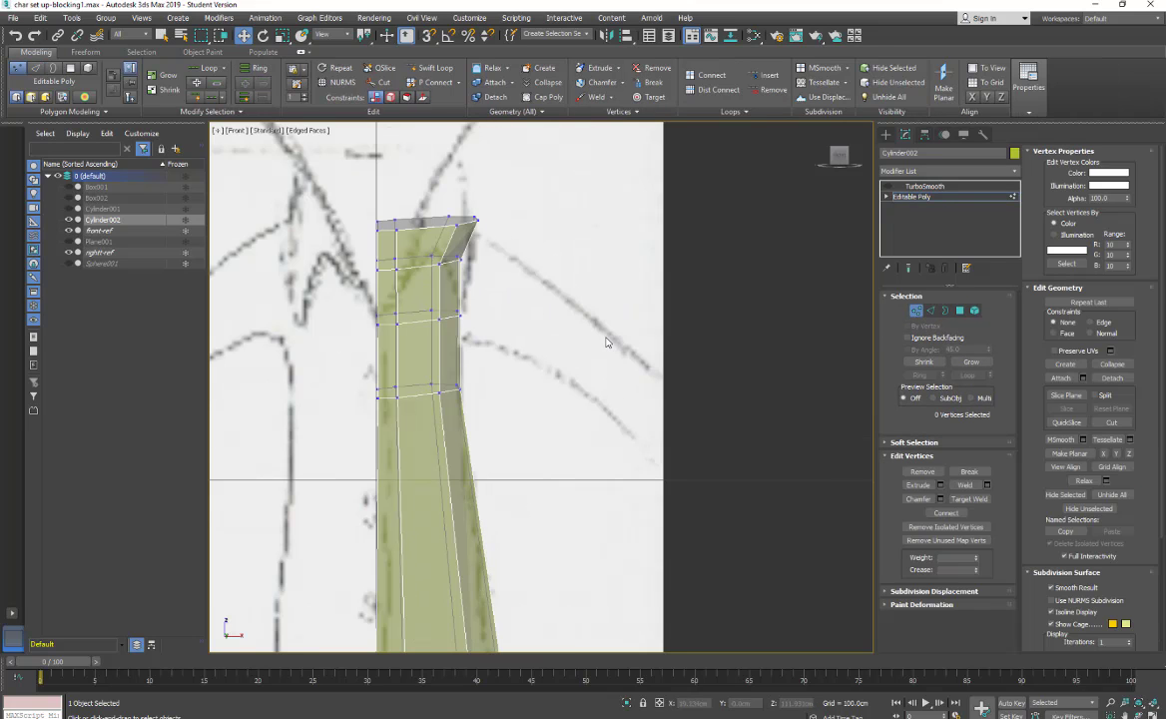
# Step: In the front view, move the four outer vertices of the row below the shoulder outward and up to about Z 120.24 cm
pyautogui.moveTo(503, 308); pyautogui.dragTo(561, 317, button='middle')
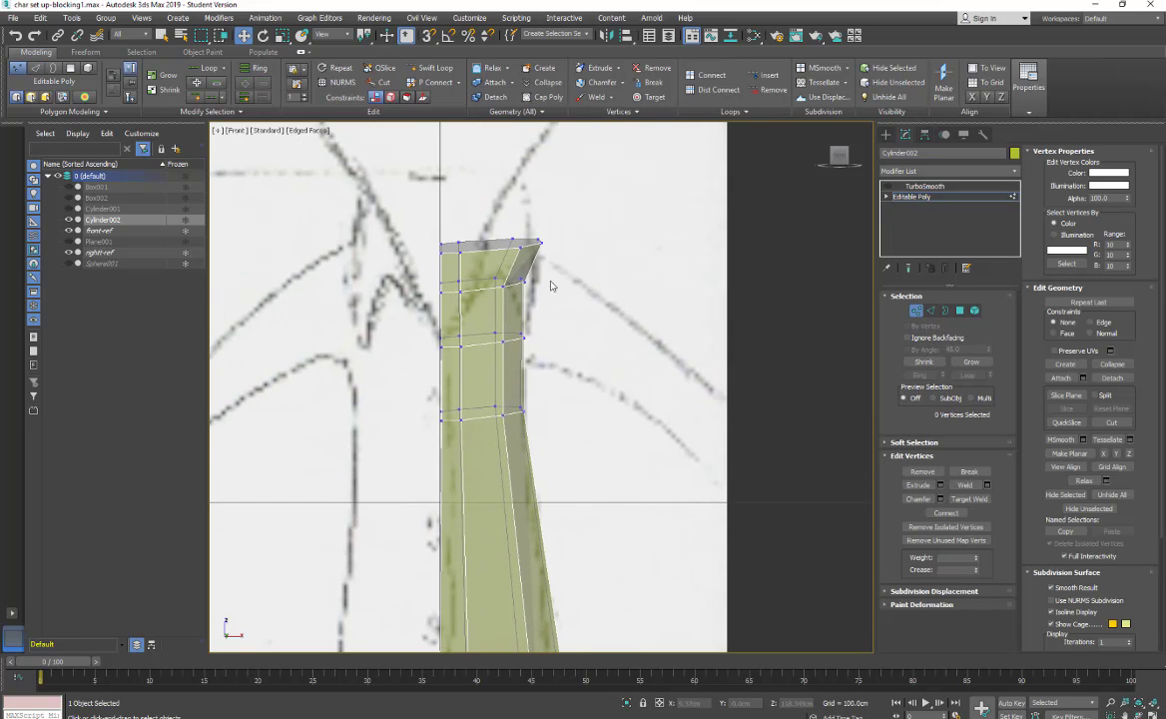
pyautogui.moveTo(417, 281); pyautogui.dragTo(467, 295)
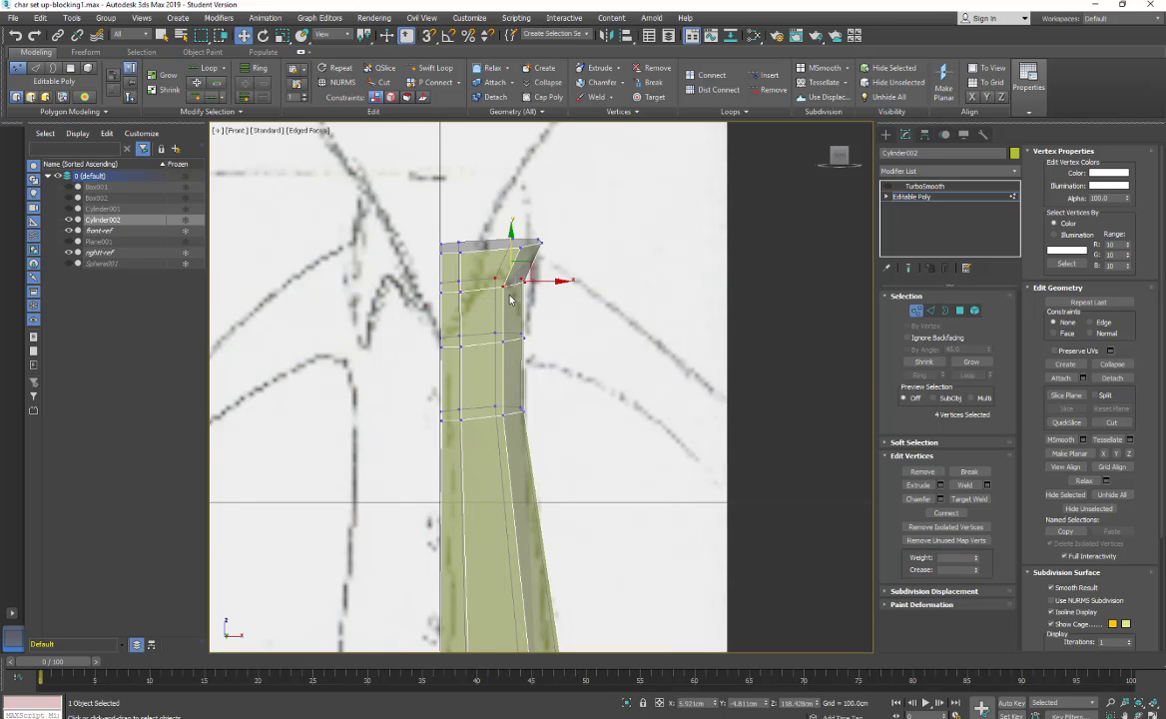
pyautogui.moveTo(537, 283); pyautogui.dragTo(550, 284)
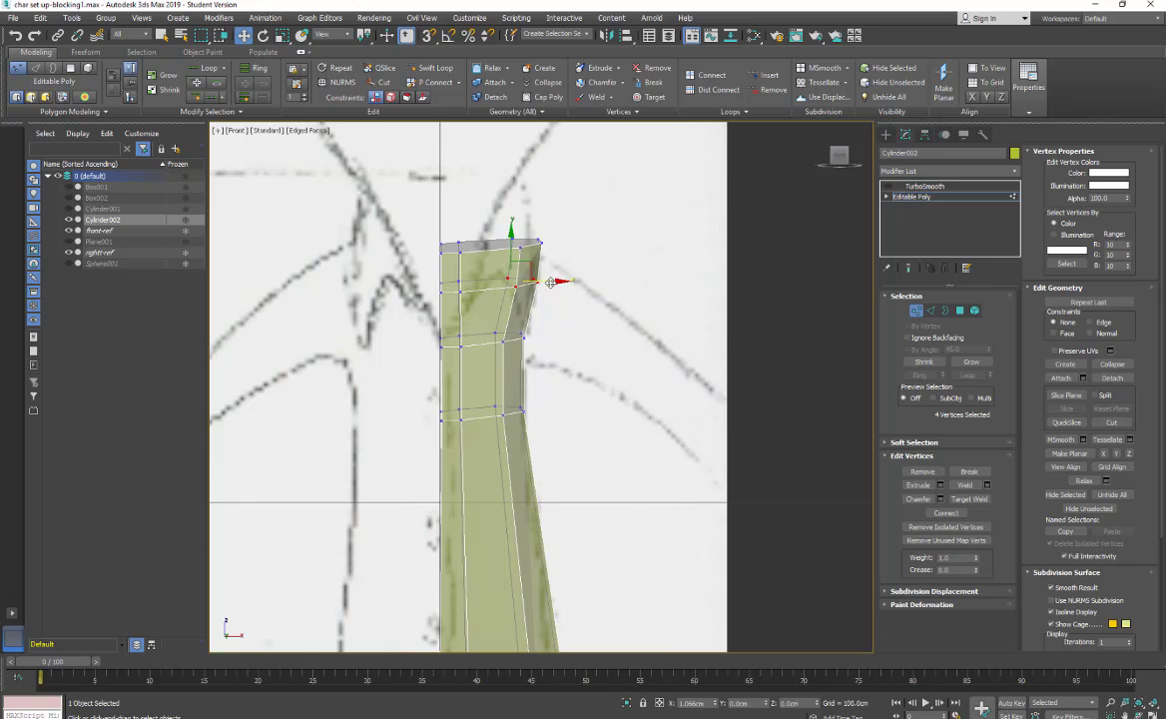
pyautogui.moveTo(523, 240); pyautogui.dragTo(523, 203)
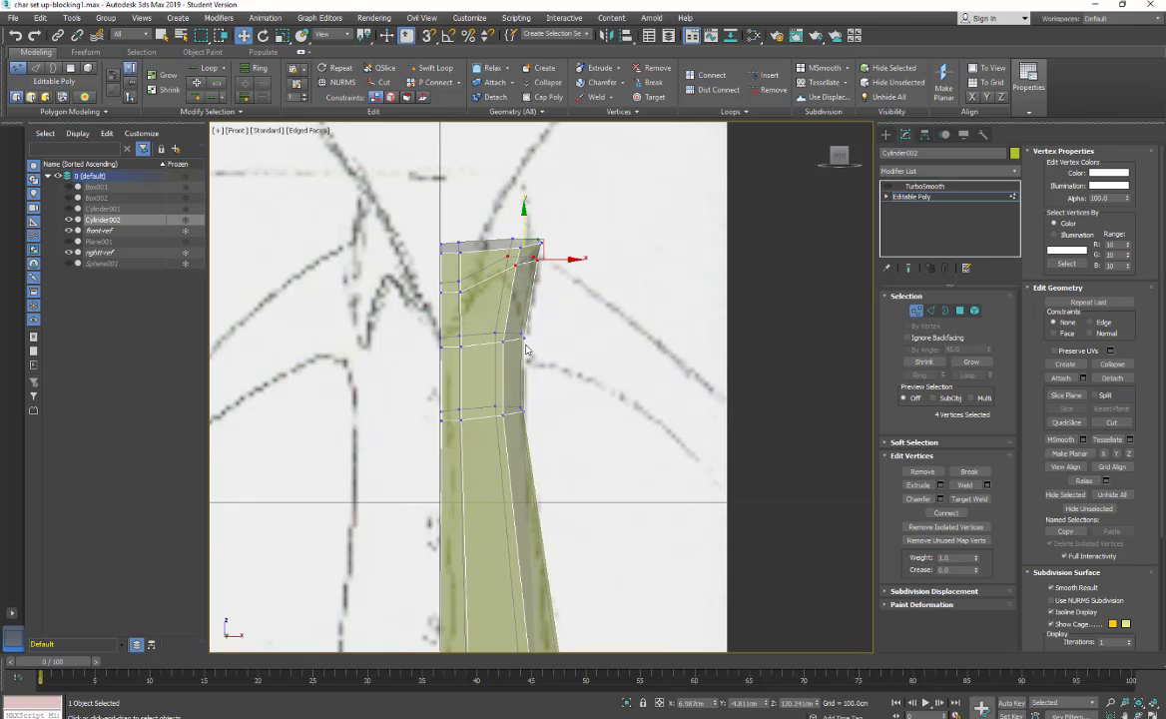
# Step: Move the outer vertices of the mid-armhole row outward and up to about Z 116.87 cm, and raise the underarm row to about Z 111.38 cm
pyautogui.moveTo(545, 322); pyautogui.dragTo(397, 348)
pyautogui.moveTo(481, 294); pyautogui.dragTo(443, 236)
pyautogui.moveTo(488, 316); pyautogui.dragTo(554, 300)
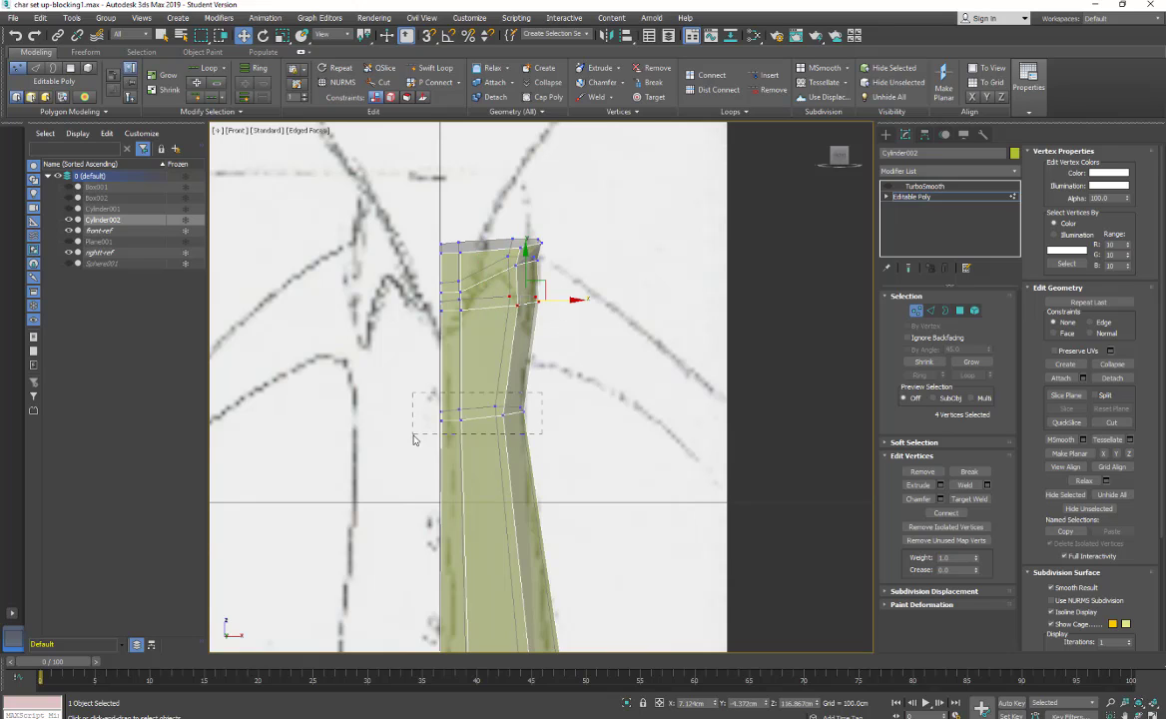
pyautogui.moveTo(414, 439); pyautogui.dragTo(413, 440)
pyautogui.moveTo(480, 378); pyautogui.dragTo(480, 340)
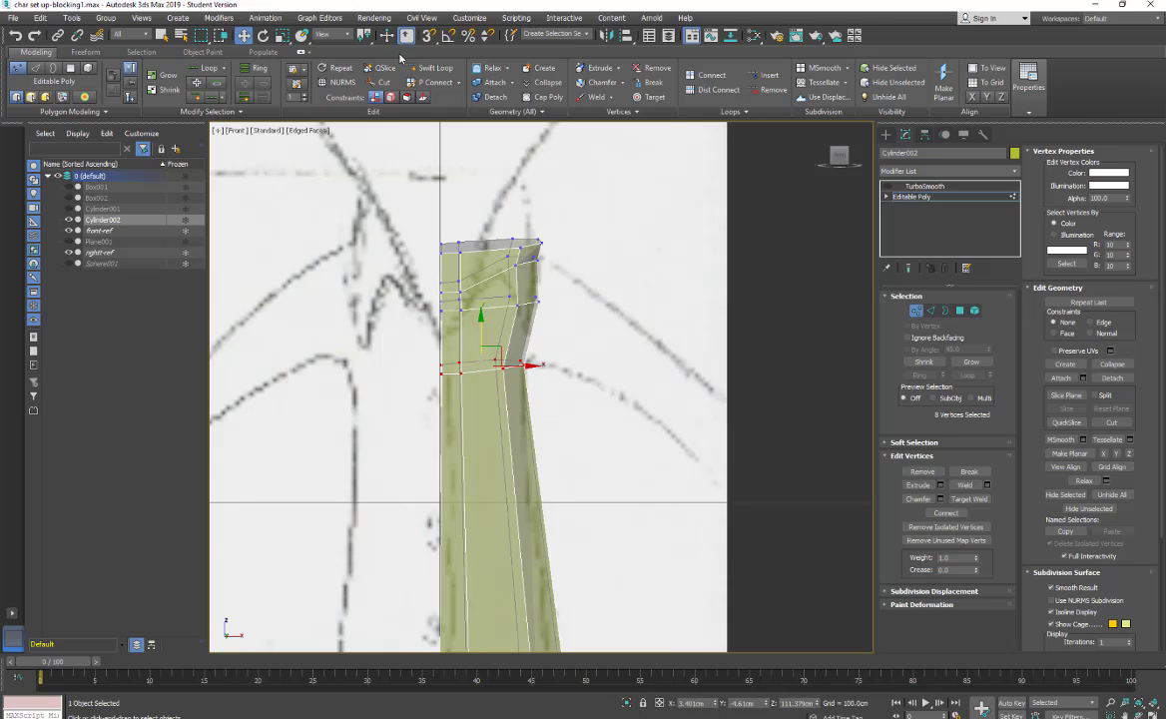
# Step: Insert an edge loop across the torso below the armhole with Swift Loop and move its four outer vertices inward about 0.7 cm
pyautogui.click(432, 67)
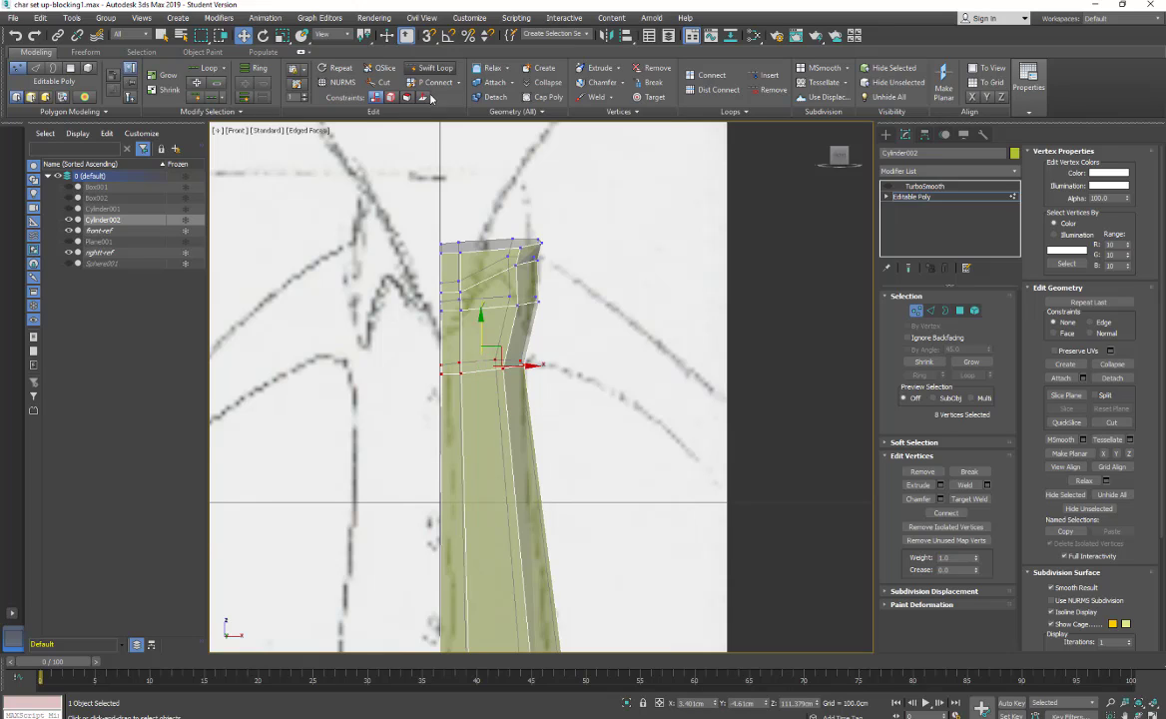
pyautogui.click(467, 506)
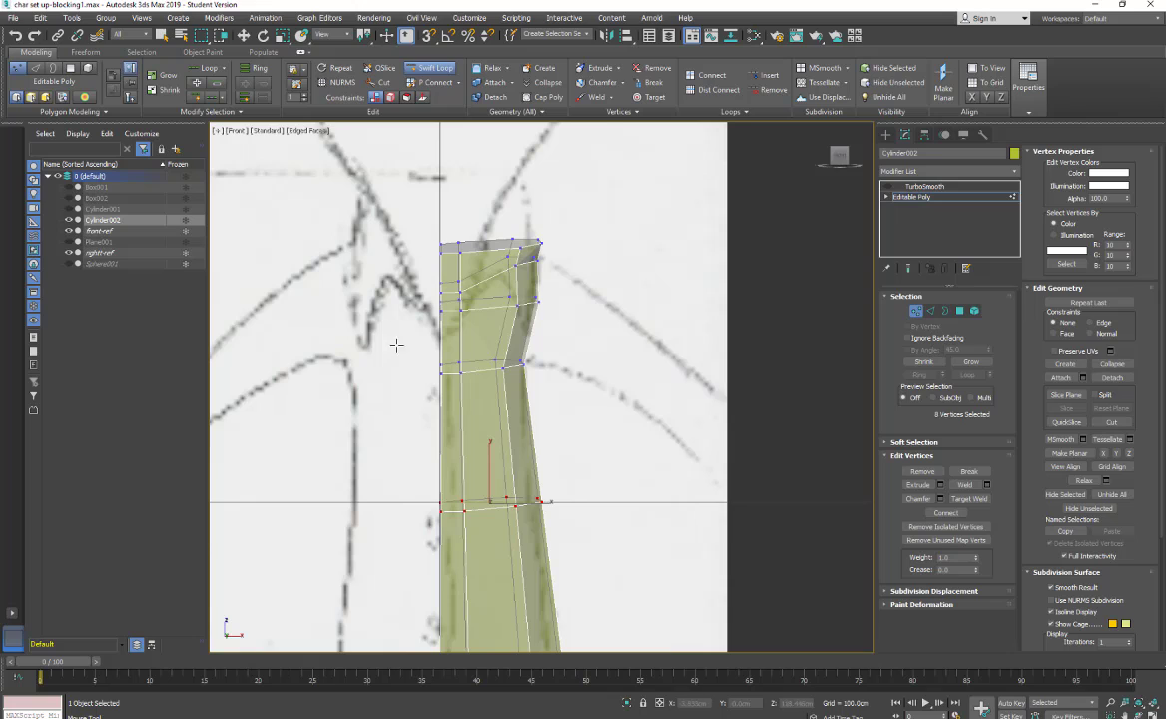
pyautogui.press('w')
pyautogui.moveTo(586, 483); pyautogui.dragTo(550, 504)
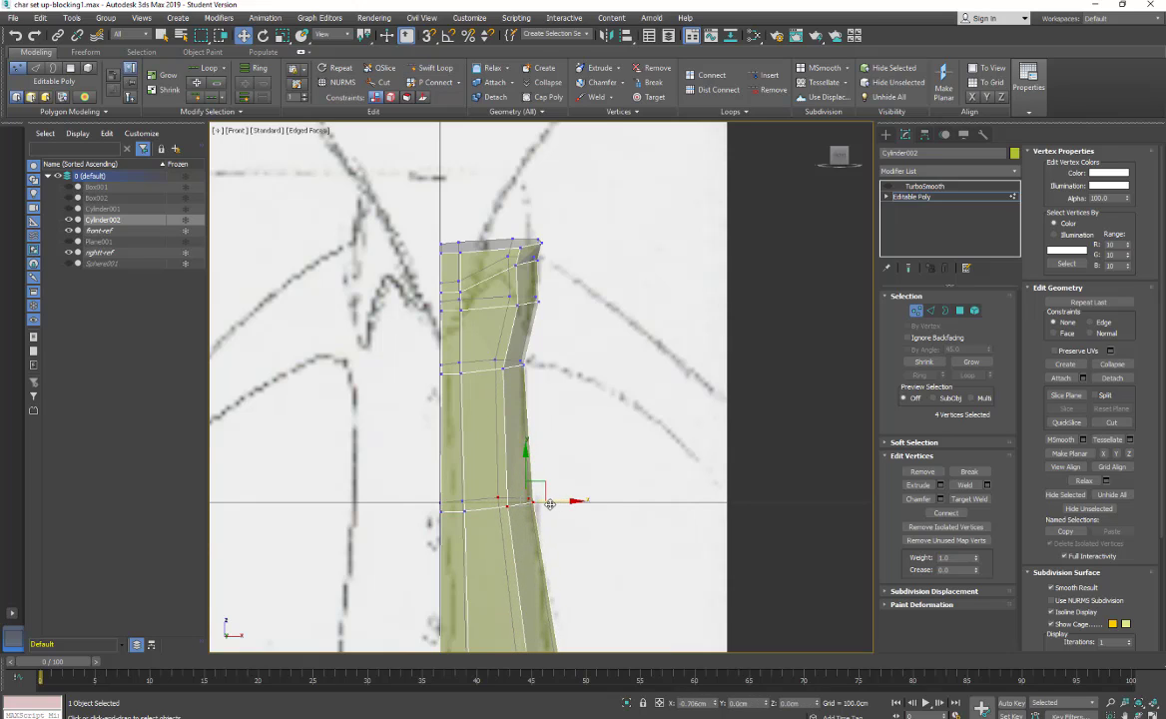
pyautogui.moveTo(577, 411); pyautogui.dragTo(573, 459, button='middle')
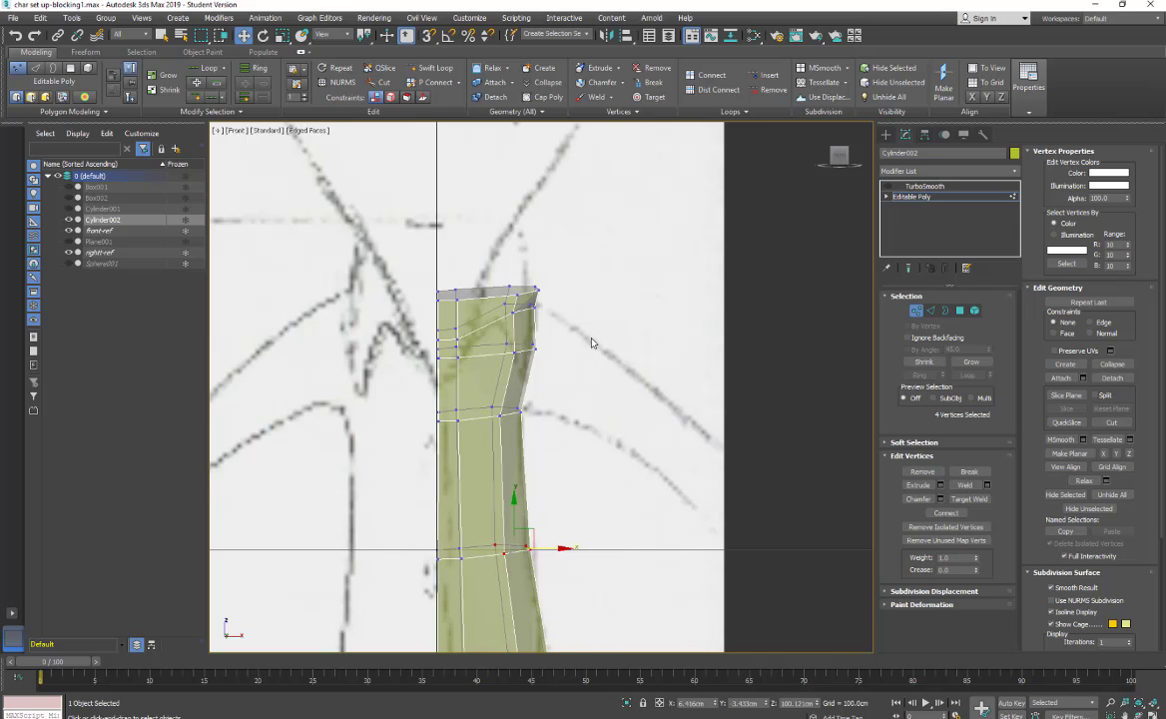
# Step: Move the front shoulder vertices back along Y, the armhole-side corner one to about Y -11.3 cm, to round the shoulder's front corner
pyautogui.keyDown('alt'); pyautogui.moveTo(591, 342); pyautogui.dragTo(462, 288, button='middle'); pyautogui.keyUp('alt')
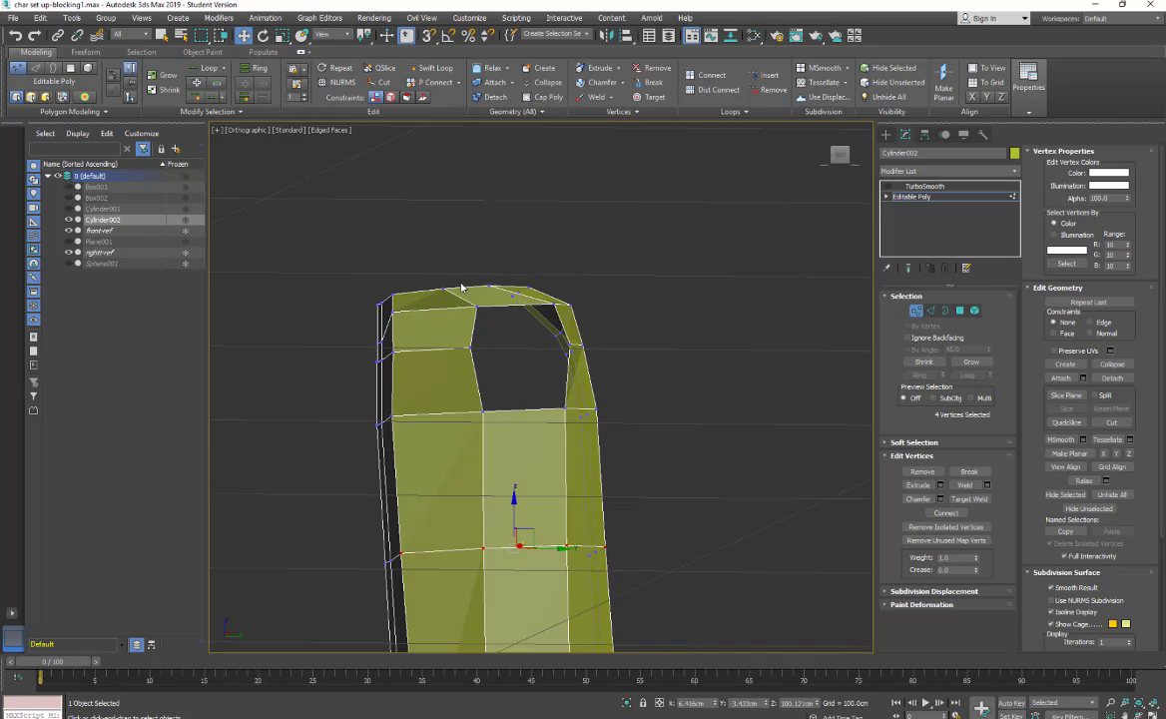
pyautogui.click(445, 289)
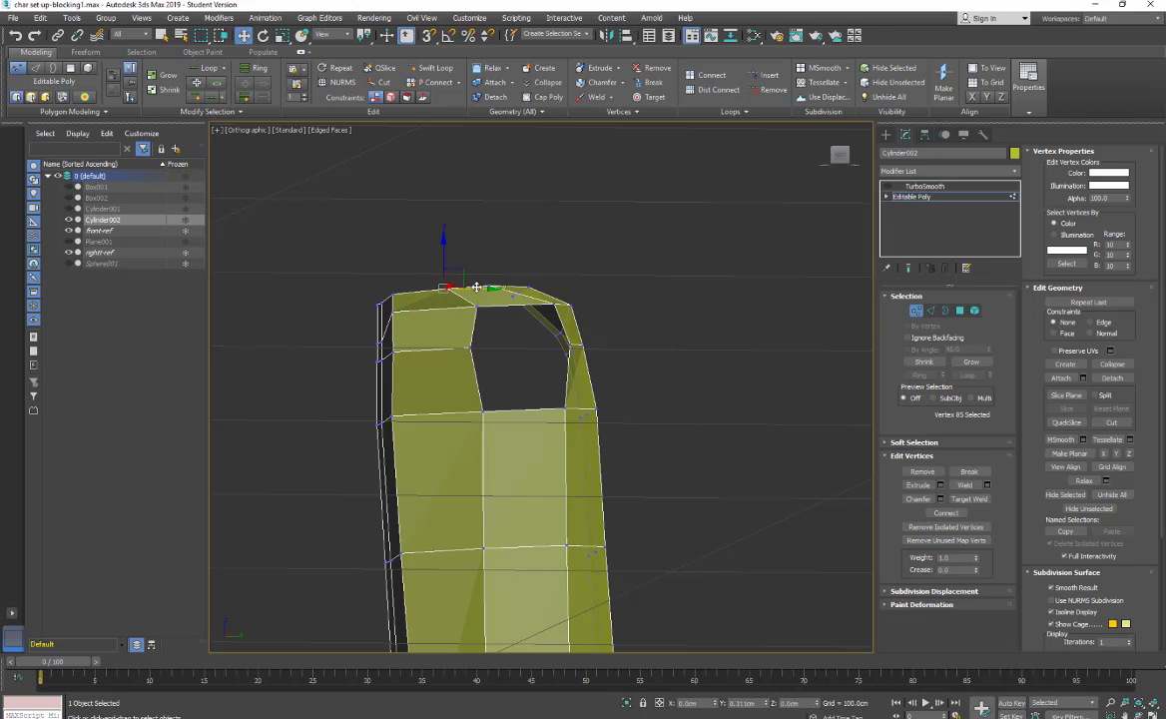
pyautogui.moveTo(476, 286)
pyautogui.mouseDown()
pyautogui.moveTo(516, 284)
pyautogui.moveTo(496, 290)
pyautogui.mouseUp()
pyautogui.moveTo(415, 283); pyautogui.dragTo(357, 316)
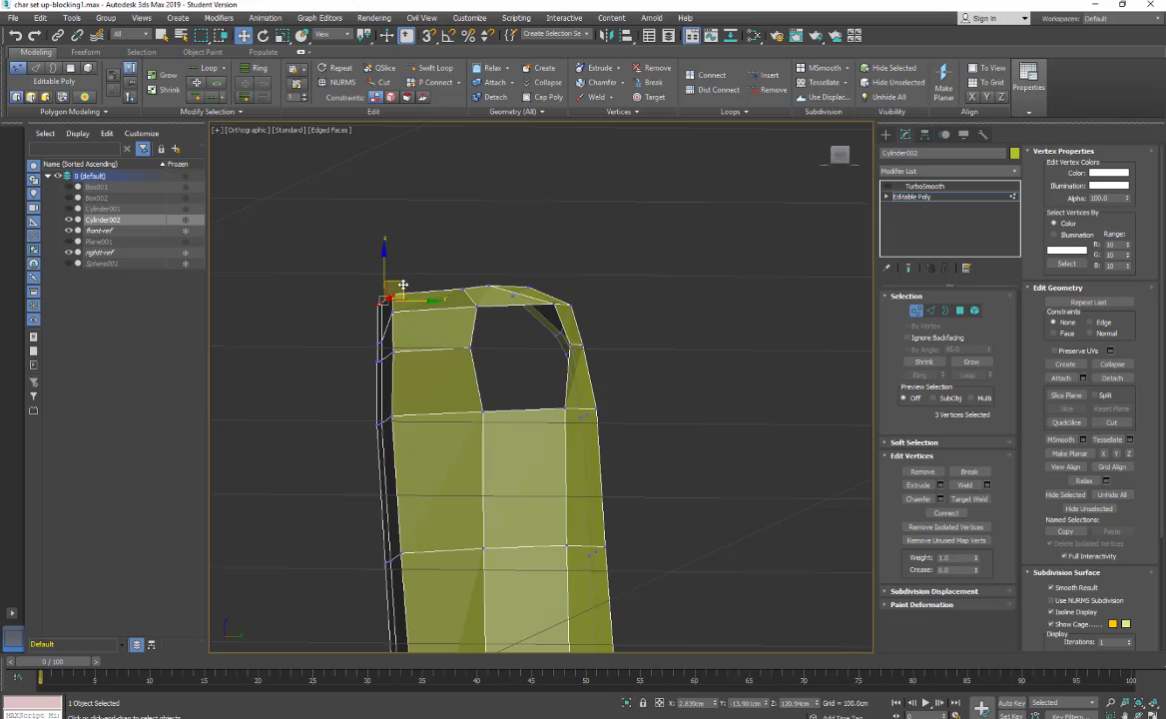
pyautogui.moveTo(409, 297); pyautogui.dragTo(437, 292)
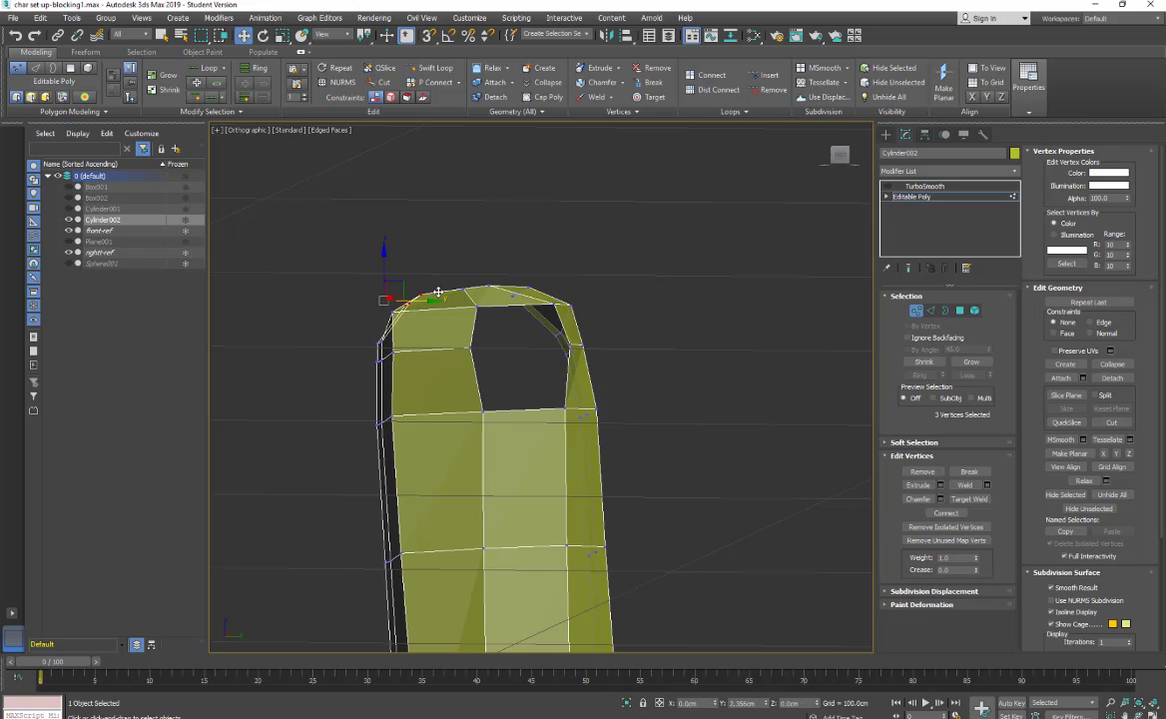
pyautogui.click(394, 310)
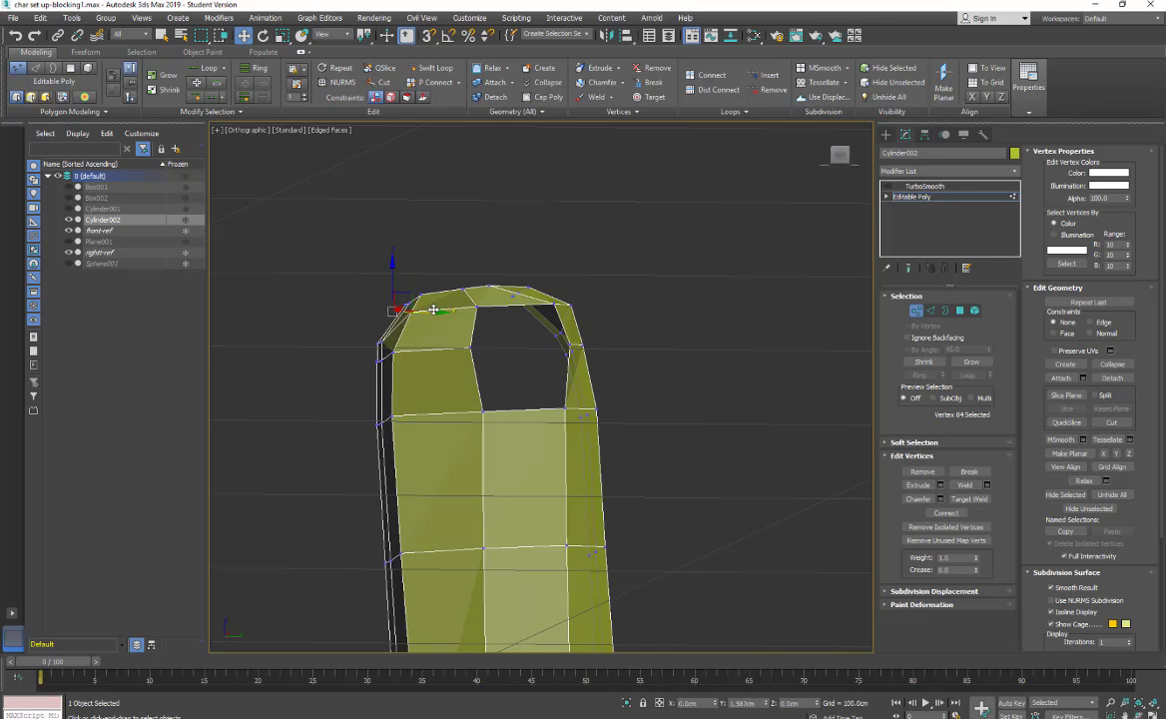
pyautogui.moveTo(413, 311); pyautogui.dragTo(442, 323)
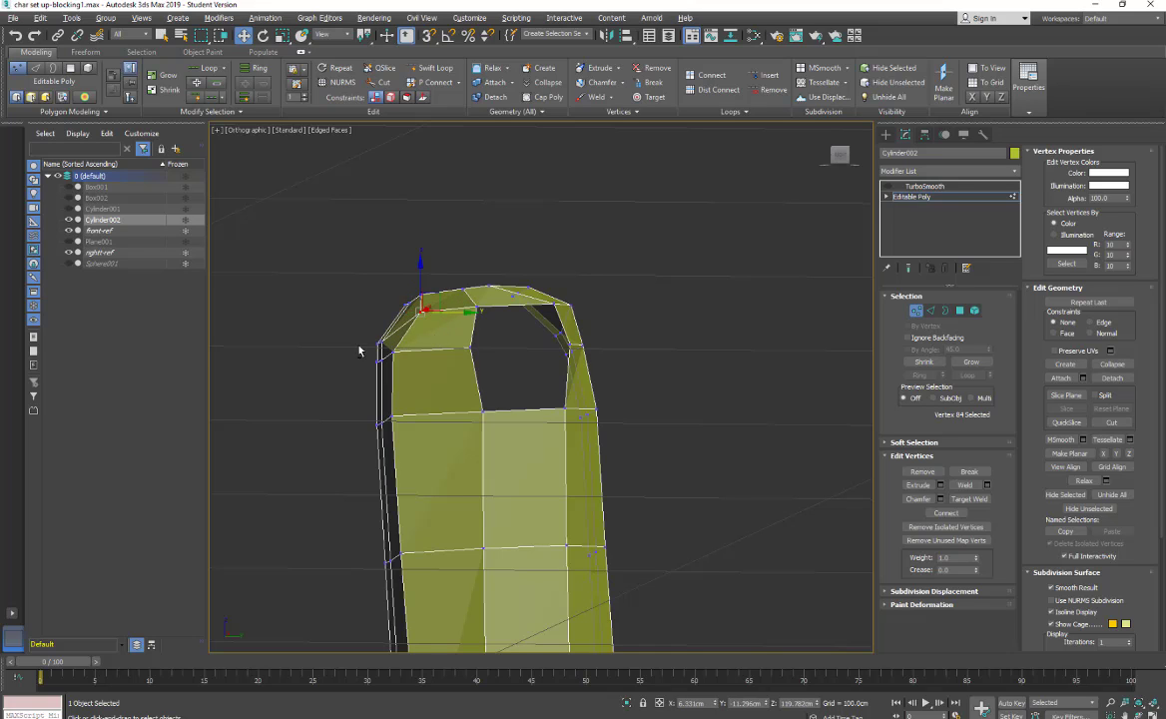
# Step: Move the shoulder's outer top vertices inward along X, the front one to about 4.6 cm and the neighbouring three to about 5.69 cm
pyautogui.moveTo(359, 350)
pyautogui.keyDown('alt'); pyautogui.mouseDown(button='middle')
pyautogui.moveTo(326, 357)
pyautogui.moveTo(385, 380)
pyautogui.moveTo(430, 365)
pyautogui.moveTo(331, 359)
pyautogui.moveTo(417, 380)
pyautogui.moveTo(434, 366)
pyautogui.mouseUp(button='middle'); pyautogui.keyUp('alt')
pyautogui.click(425, 292)
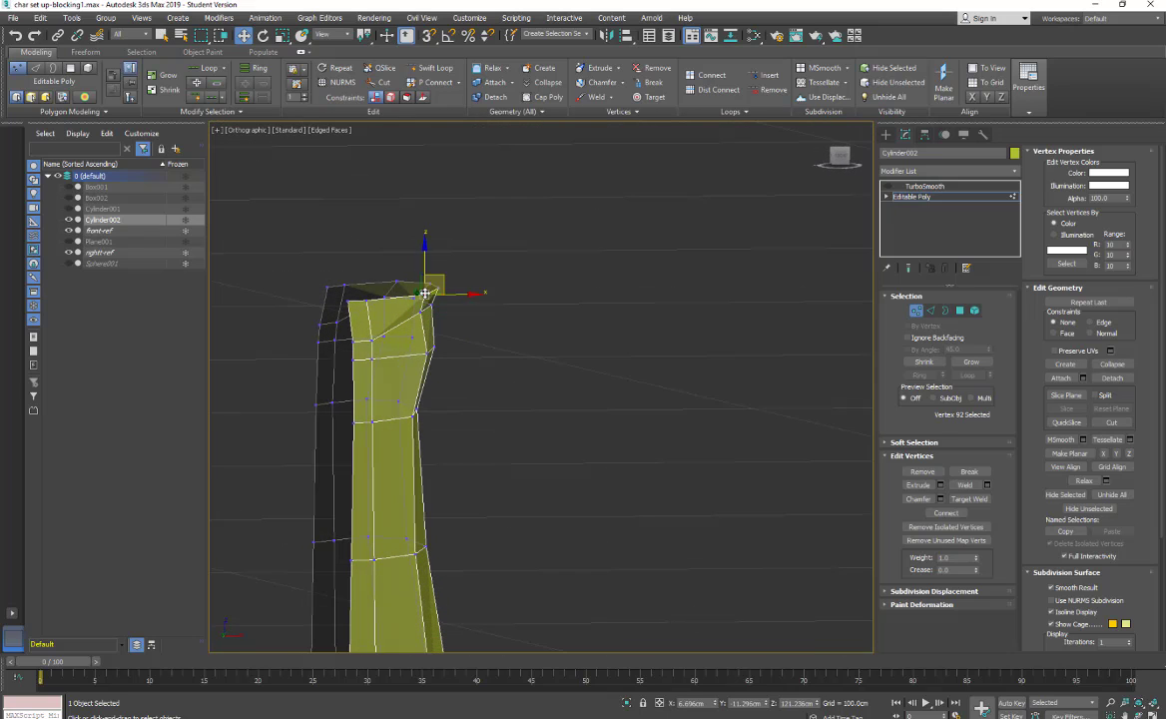
pyautogui.moveTo(394, 225); pyautogui.dragTo(435, 287)
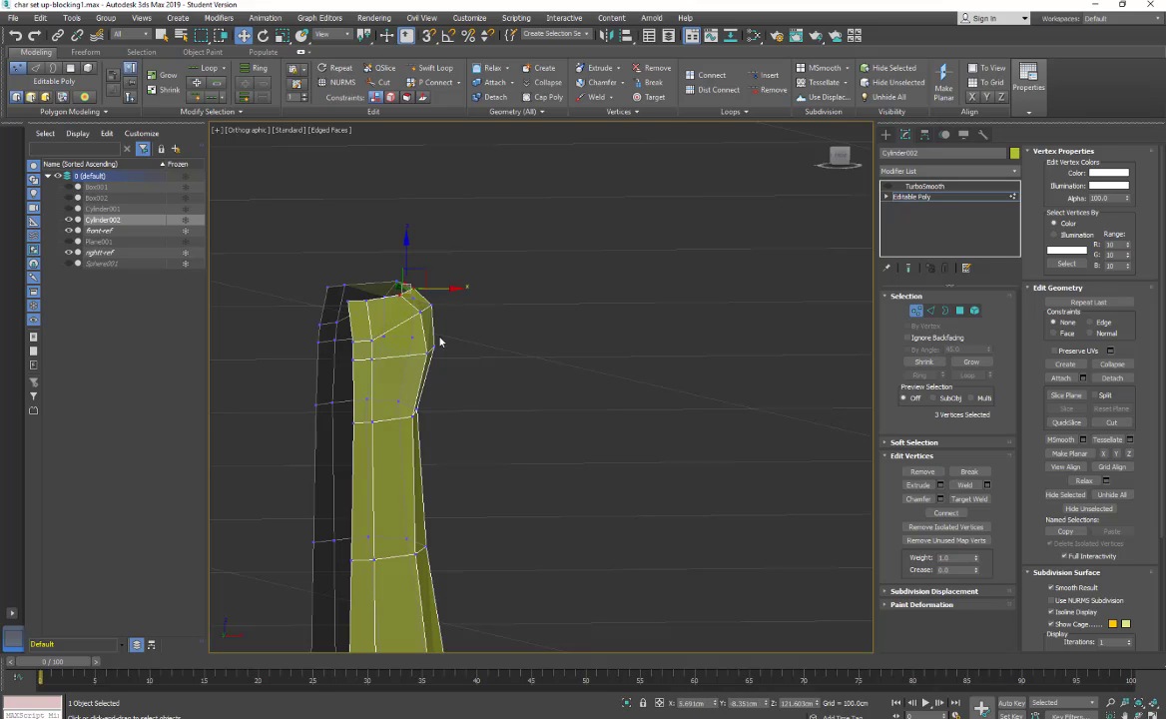
# Step: Move the vertex on the shoulder's top edge to about Y -3.74 cm and Z 122.21 cm, and shift its neighbour along Y
pyautogui.keyDown('alt'); pyautogui.moveTo(296, 331); pyautogui.dragTo(367, 340, button='middle'); pyautogui.keyUp('alt')
pyautogui.click(341, 317)
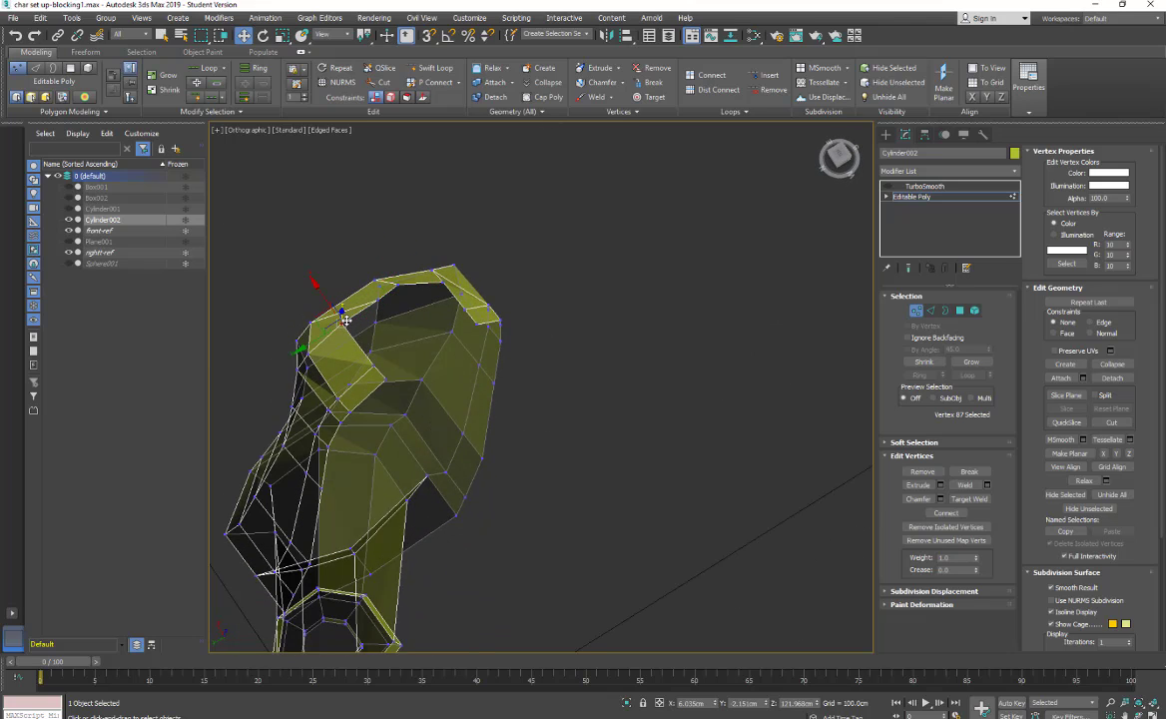
pyautogui.moveTo(301, 350); pyautogui.dragTo(360, 306)
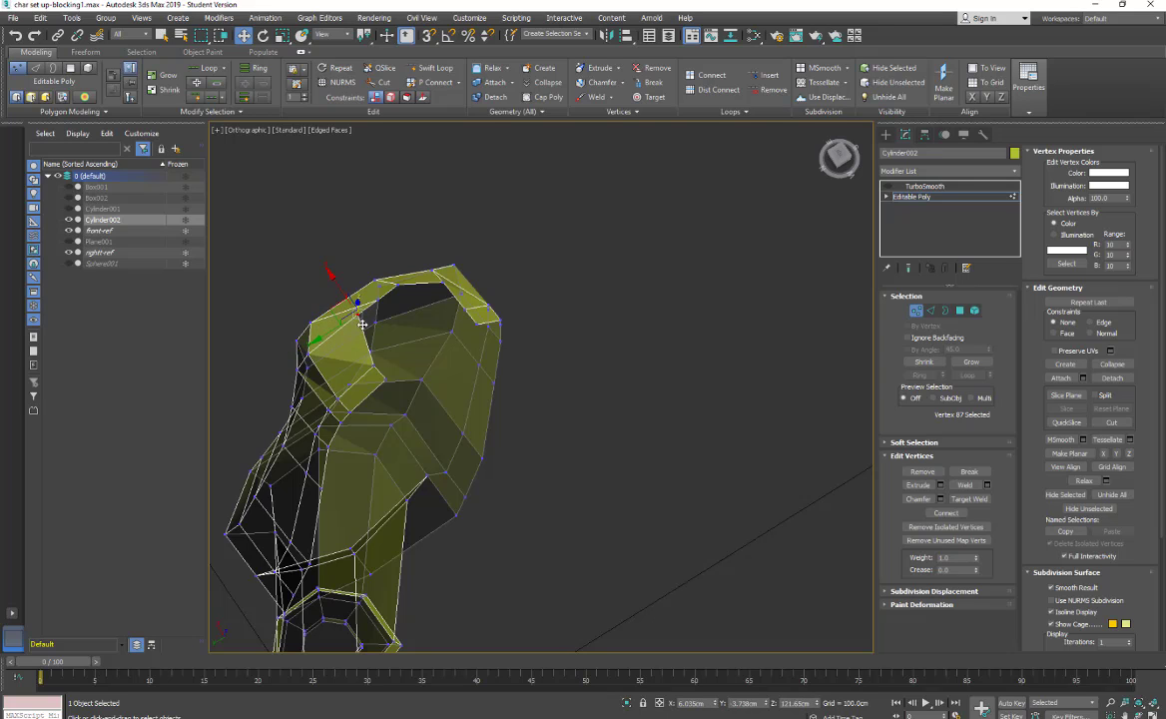
pyautogui.keyDown('alt'); pyautogui.moveTo(295, 380); pyautogui.dragTo(440, 279, button='middle'); pyautogui.keyUp('alt')
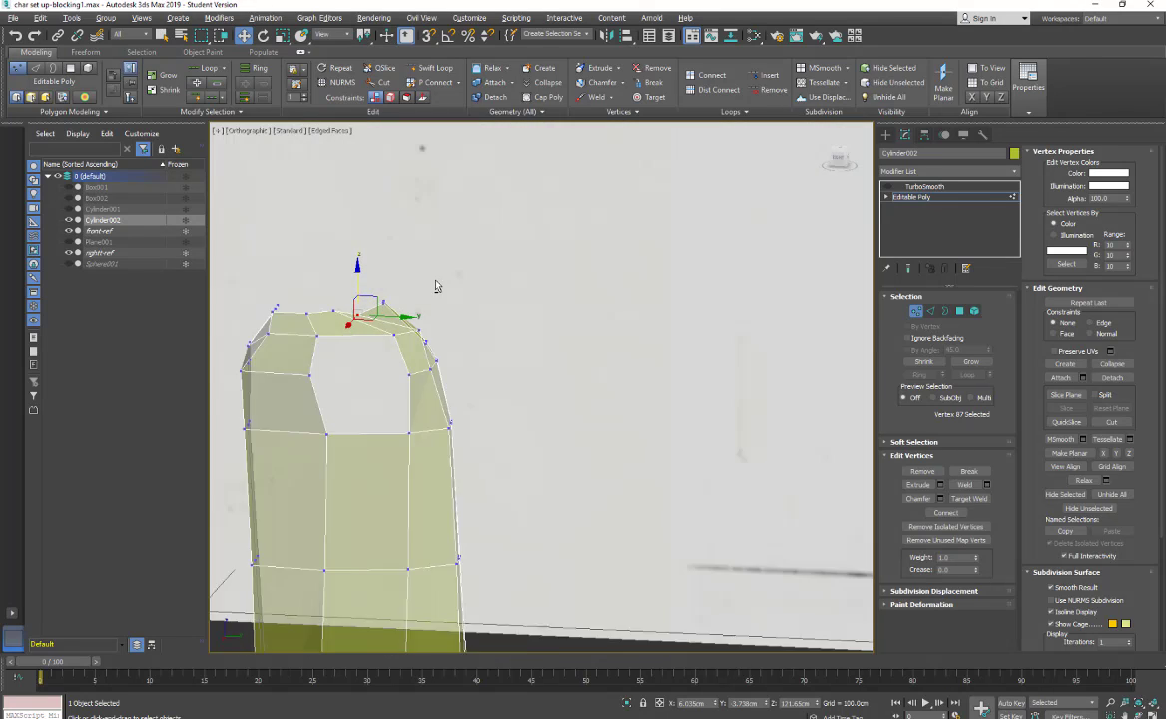
pyautogui.moveTo(357, 272); pyautogui.dragTo(356, 257)
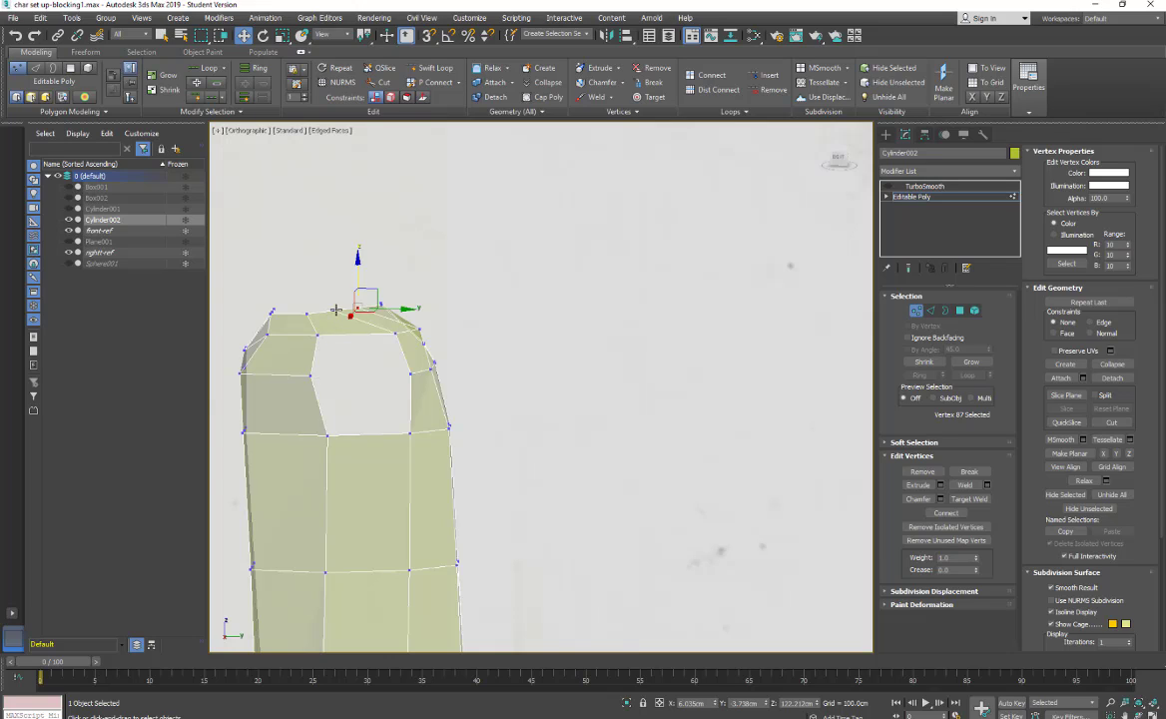
pyautogui.click(327, 318)
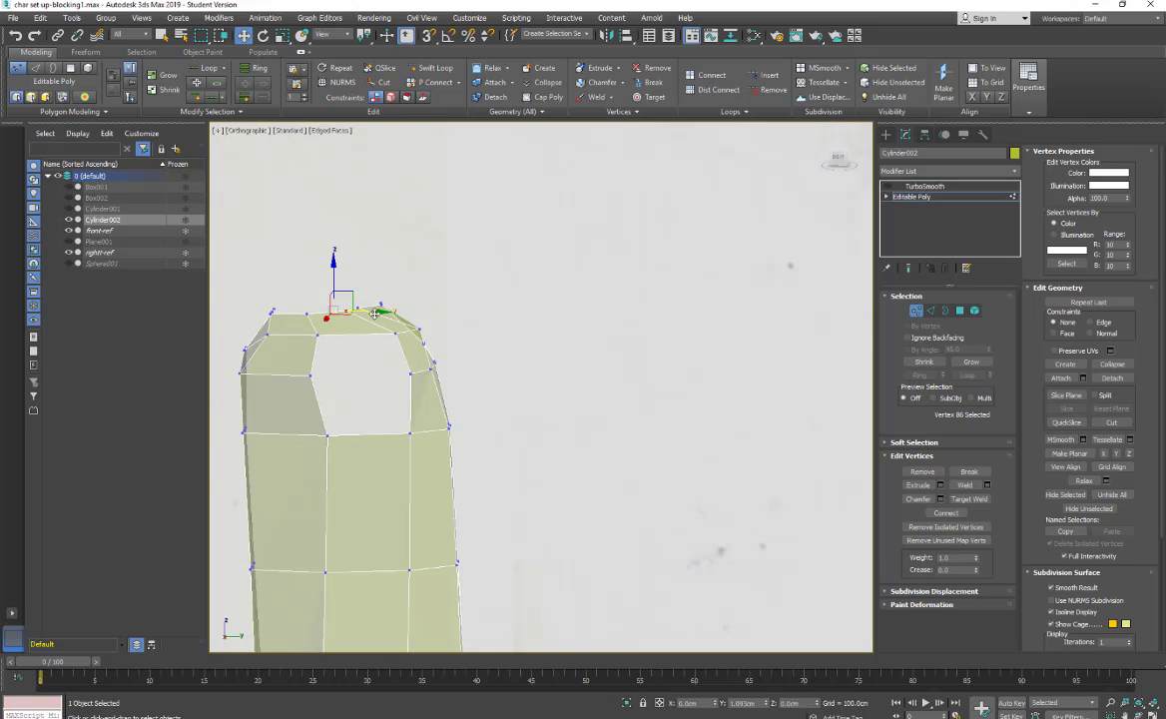
pyautogui.moveTo(375, 313); pyautogui.dragTo(348, 316)
# Step: Move the front vertices of the torso's top opening back along Y, the inner one to about Y -10.56 cm
pyautogui.click(308, 312)
pyautogui.keyDown('alt'); pyautogui.moveTo(266, 323); pyautogui.dragTo(359, 331, button='middle'); pyautogui.keyUp('alt')
pyautogui.click(308, 328)
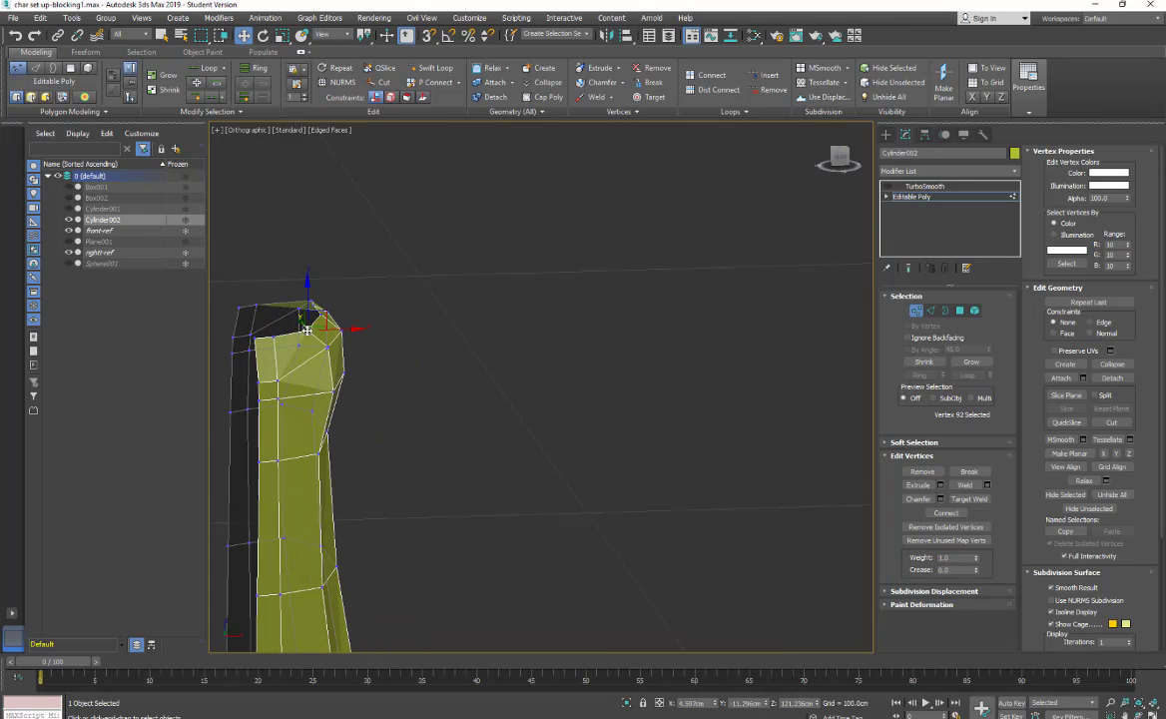
pyautogui.keyDown('alt'); pyautogui.moveTo(293, 357); pyautogui.dragTo(273, 336, button='middle'); pyautogui.keyUp('alt')
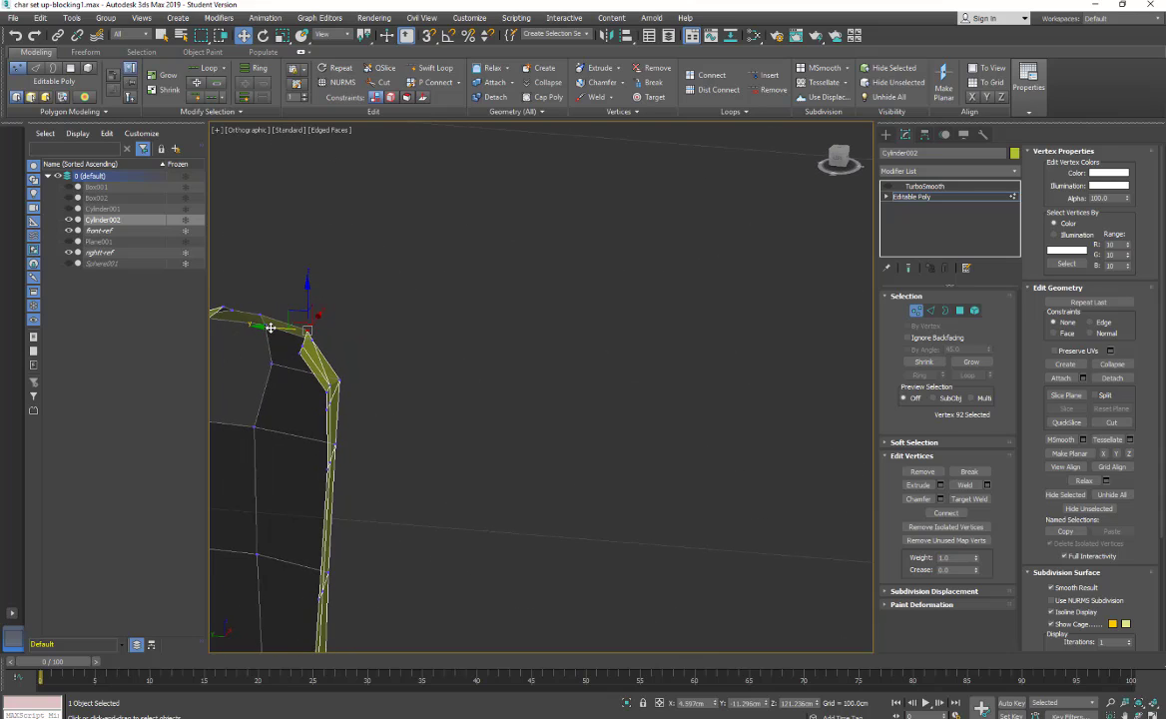
pyautogui.moveTo(271, 328); pyautogui.dragTo(251, 347)
pyautogui.click(302, 341)
pyautogui.click(299, 355)
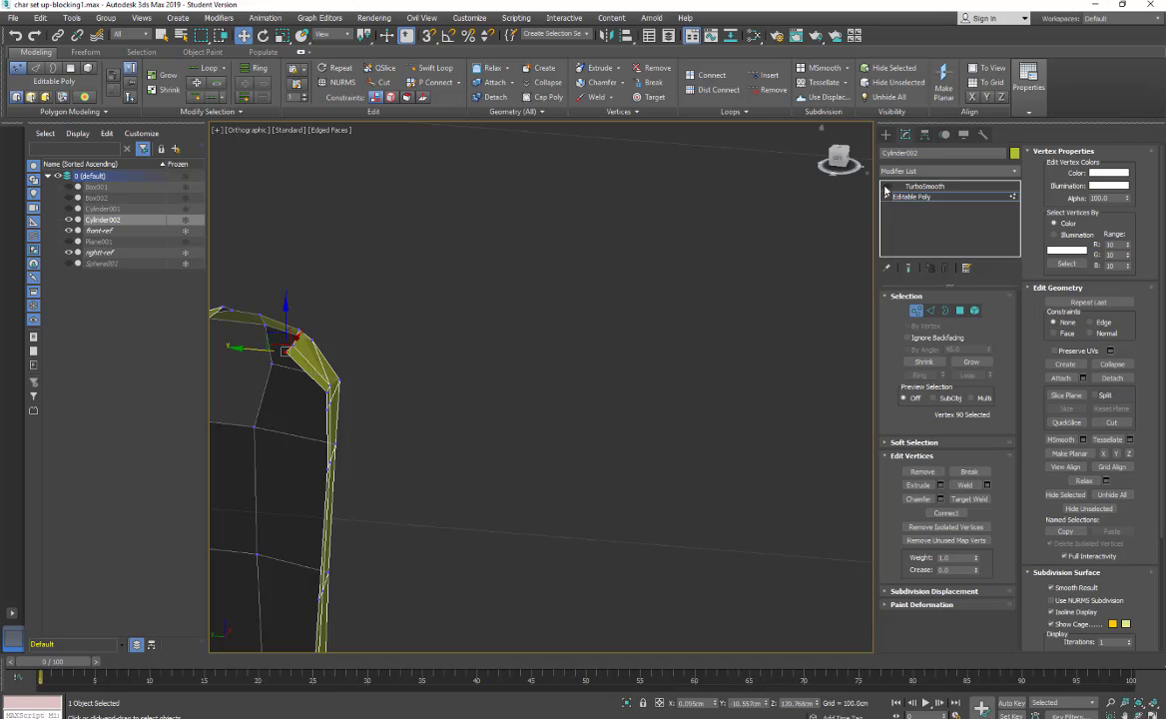
# Step: Preview the torso with TurboSmooth in Default Shading and Edged Faces, then return to the Editable Poly with the smoothing off
pyautogui.click(886, 187)
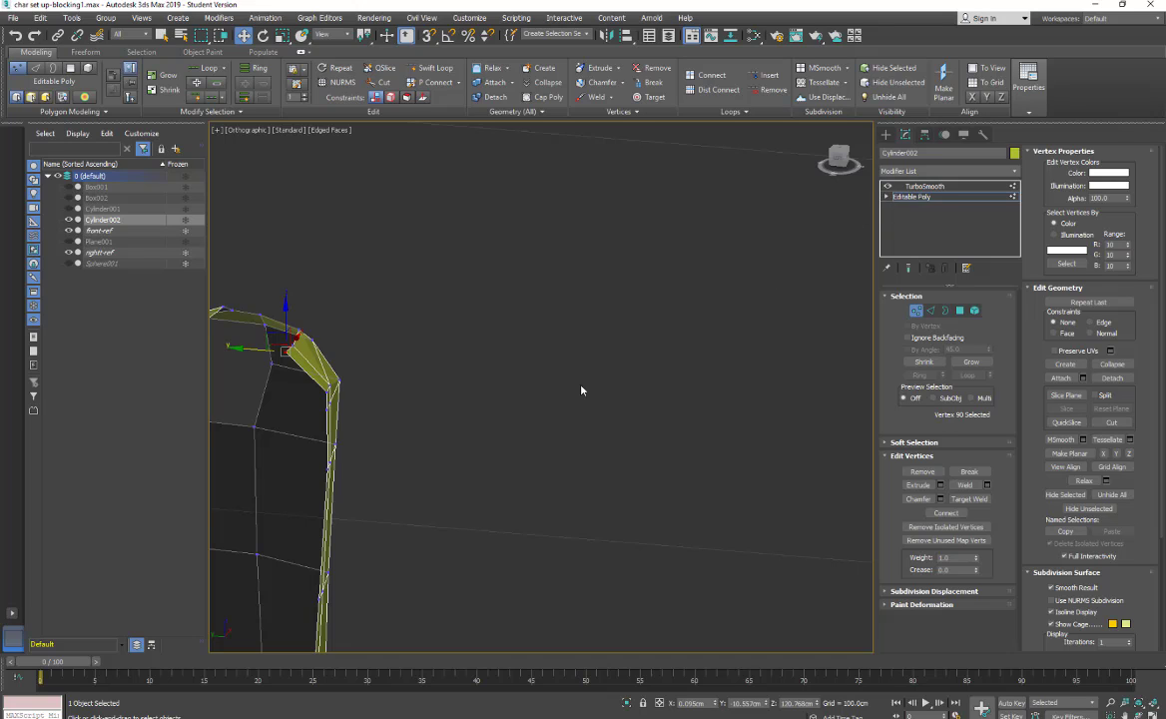
pyautogui.click(929, 187)
pyautogui.keyDown('alt'); pyautogui.moveTo(491, 389); pyautogui.dragTo(537, 300, button='middle'); pyautogui.keyUp('alt')
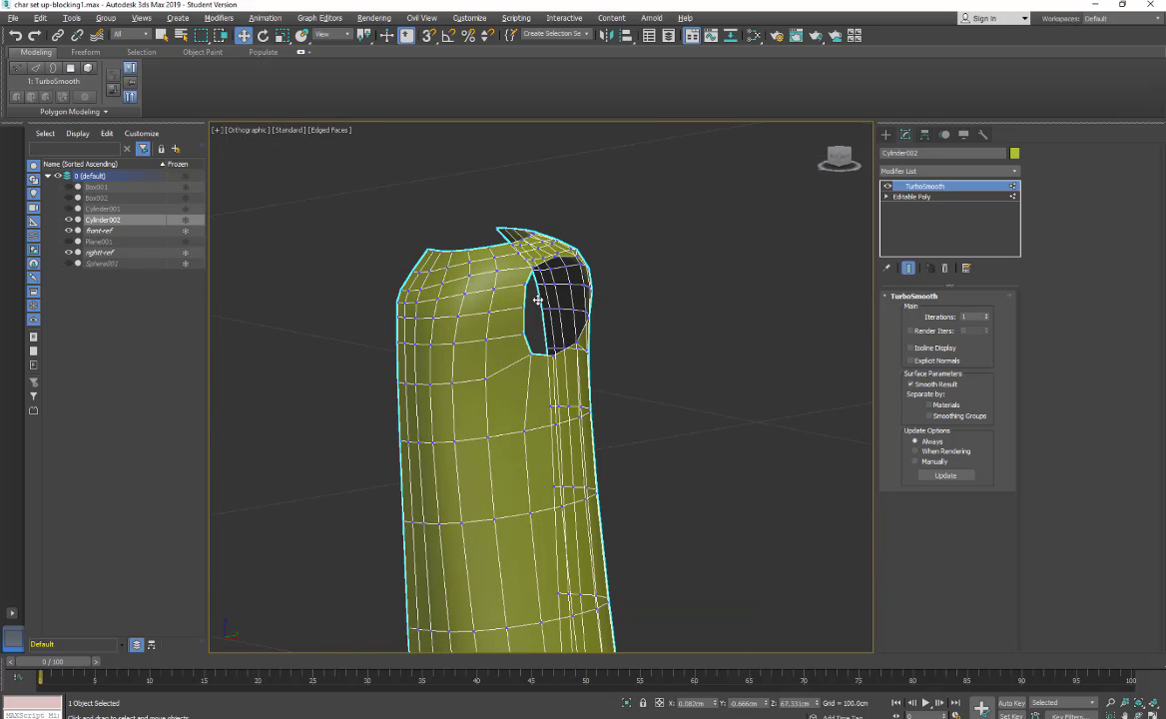
pyautogui.click(319, 133)
pyautogui.click(354, 262)
pyautogui.moveTo(552, 365)
pyautogui.keyDown('alt'); pyautogui.mouseDown(button='middle')
pyautogui.moveTo(664, 391)
pyautogui.moveTo(606, 395)
pyautogui.moveTo(585, 410)
pyautogui.moveTo(546, 403)
pyautogui.moveTo(555, 415)
pyautogui.moveTo(672, 403)
pyautogui.moveTo(539, 406)
pyautogui.moveTo(661, 399)
pyautogui.mouseUp(button='middle'); pyautogui.keyUp('alt')
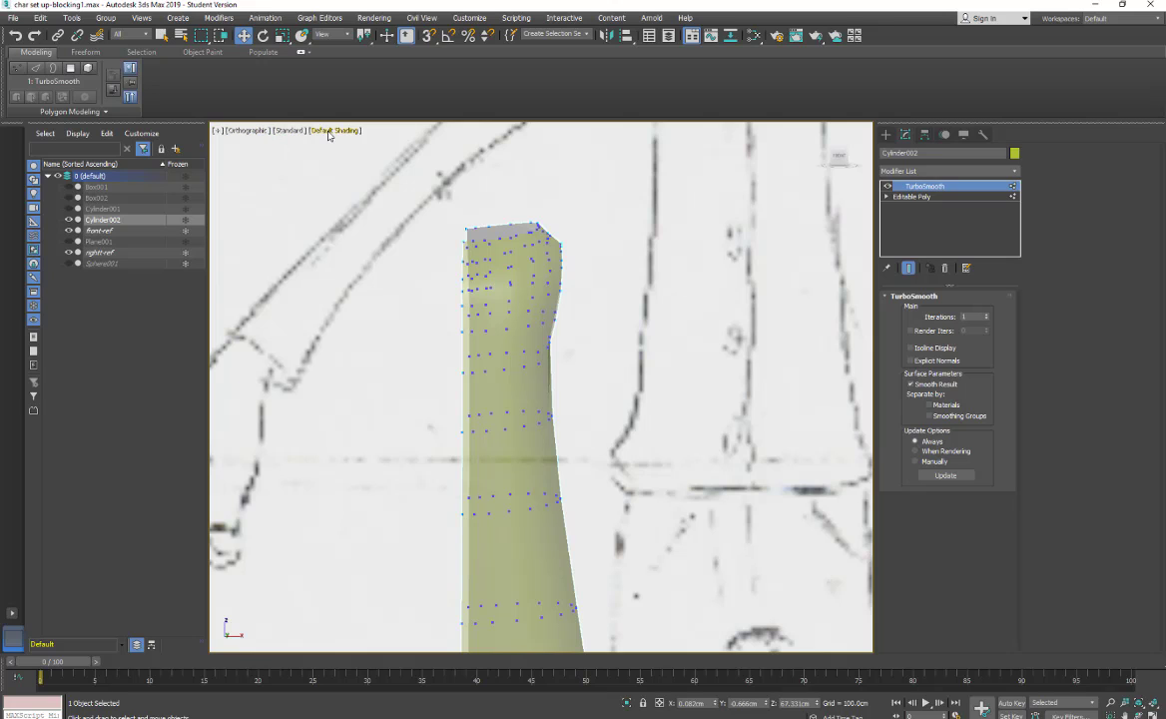
pyautogui.click(328, 130)
pyautogui.click(365, 263)
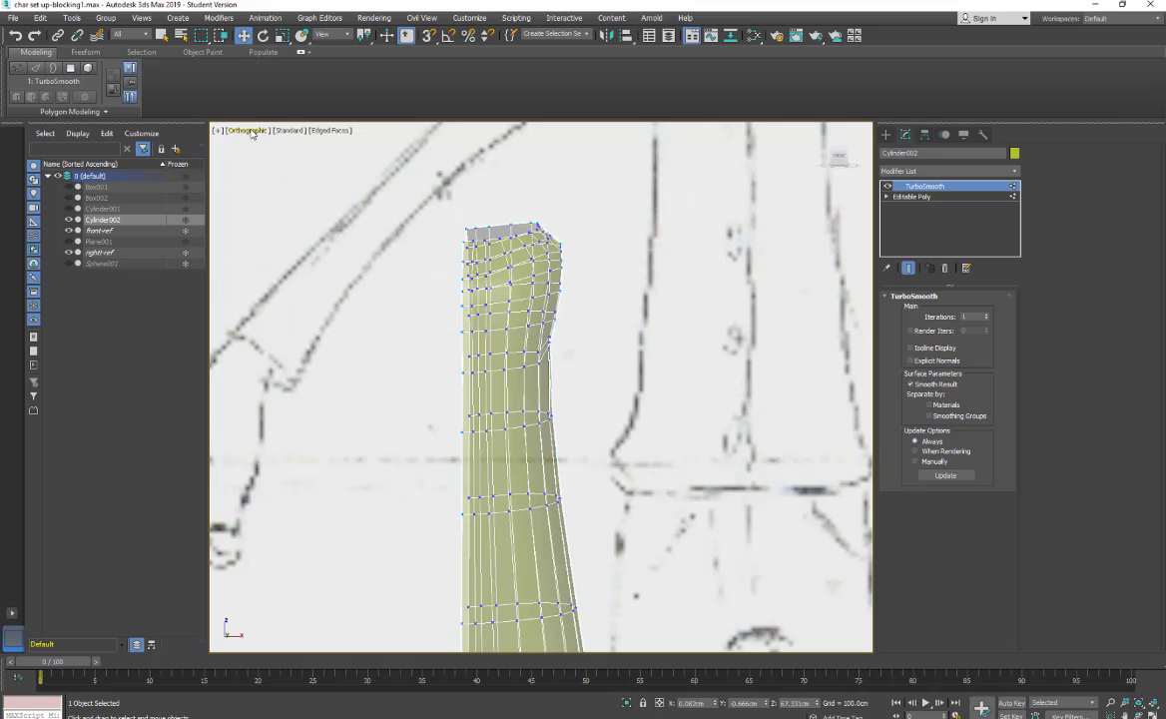
pyautogui.click(913, 196)
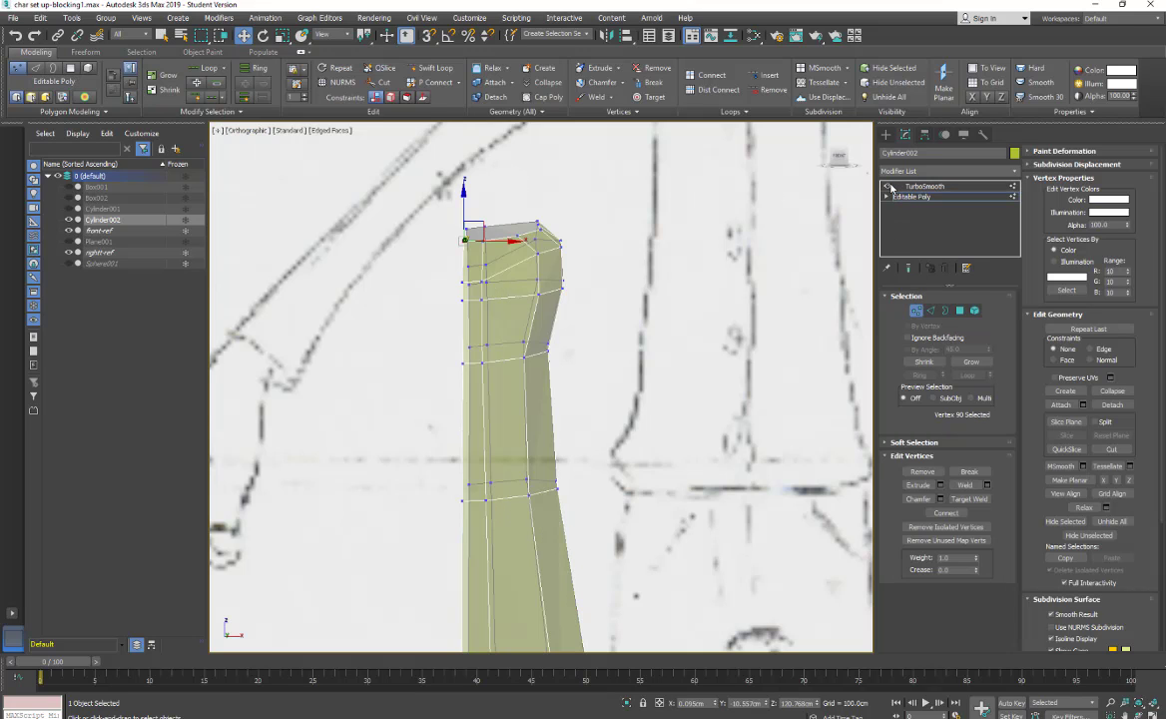
# Step: Add vertical edge loops with Swift Loop through the middle of the armhole's upper and lower edges
pyautogui.press('2')
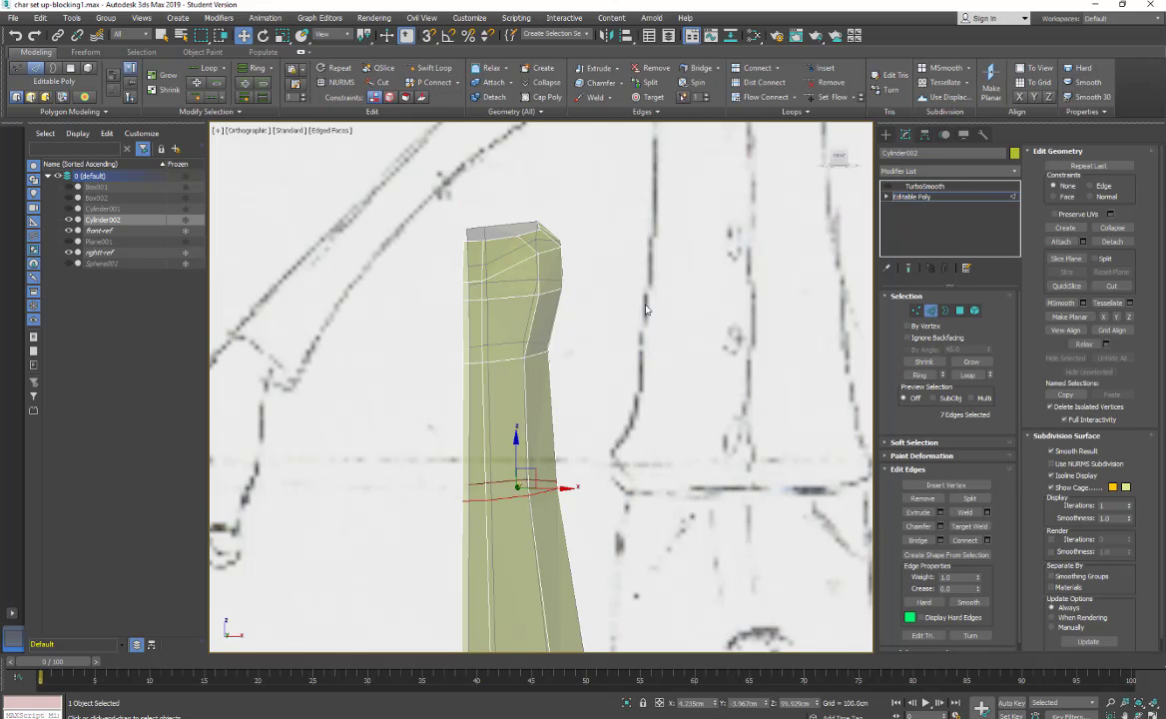
pyautogui.moveTo(645, 309)
pyautogui.keyDown('alt'); pyautogui.mouseDown(button='middle')
pyautogui.moveTo(661, 326)
pyautogui.moveTo(542, 307)
pyautogui.moveTo(627, 335)
pyautogui.moveTo(690, 307)
pyautogui.moveTo(619, 341)
pyautogui.moveTo(642, 345)
pyautogui.moveTo(549, 305)
pyautogui.mouseUp(button='middle'); pyautogui.keyUp('alt')
pyautogui.doubleClick(520, 293)
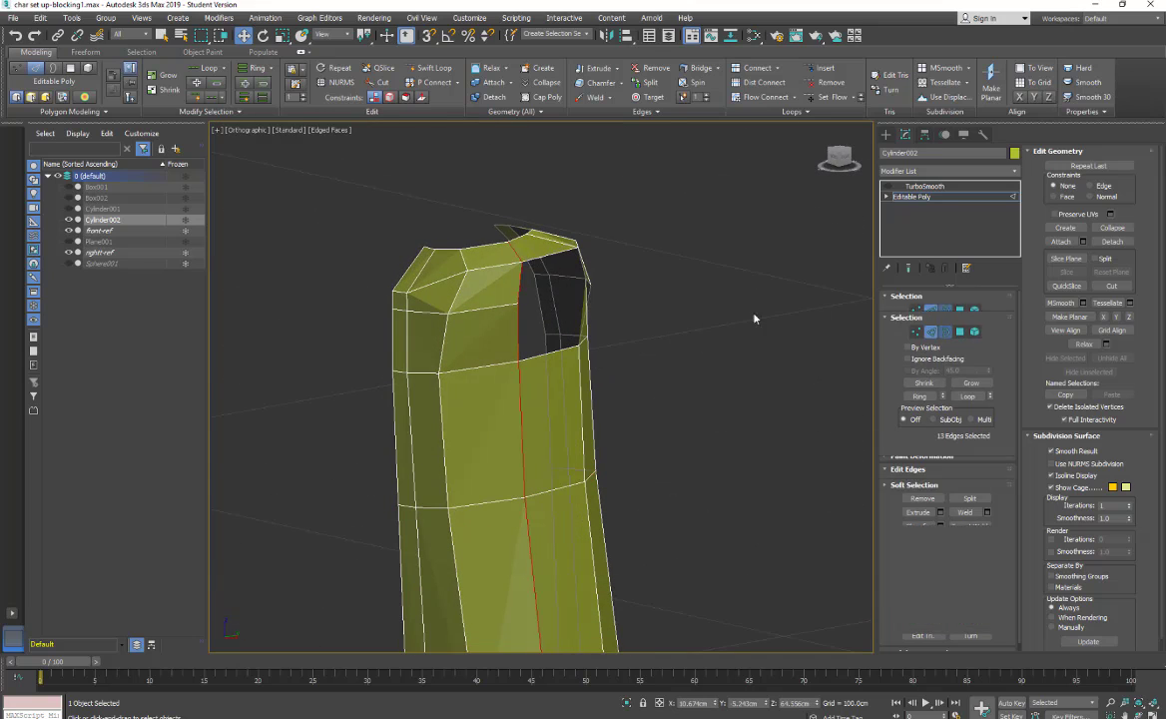
pyautogui.press('3')
pyautogui.click(532, 258)
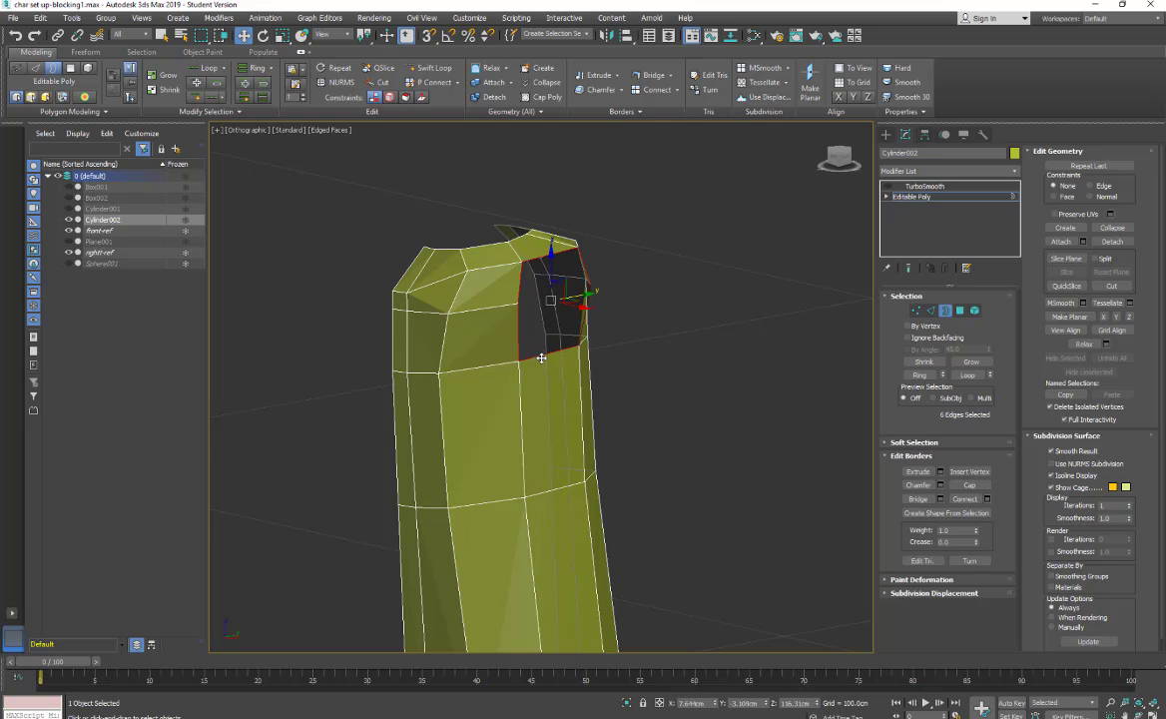
pyautogui.keyDown('alt'); pyautogui.moveTo(548, 367); pyautogui.dragTo(505, 375, button='middle'); pyautogui.keyUp('alt')
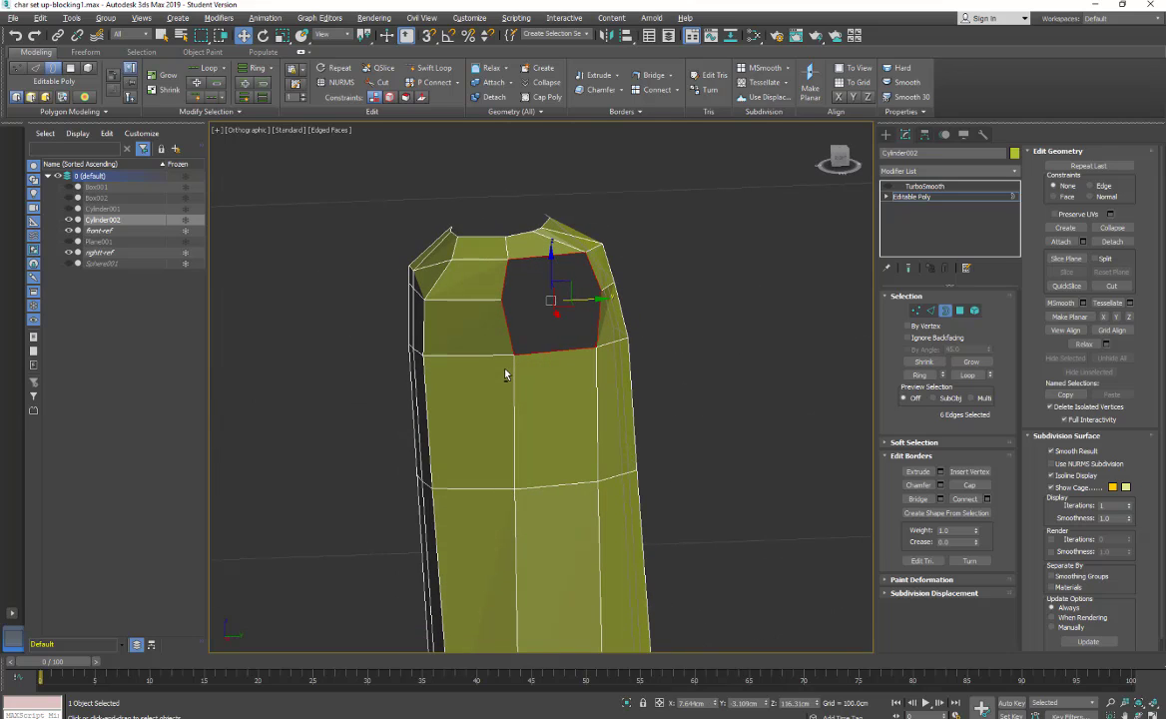
pyautogui.click(930, 310)
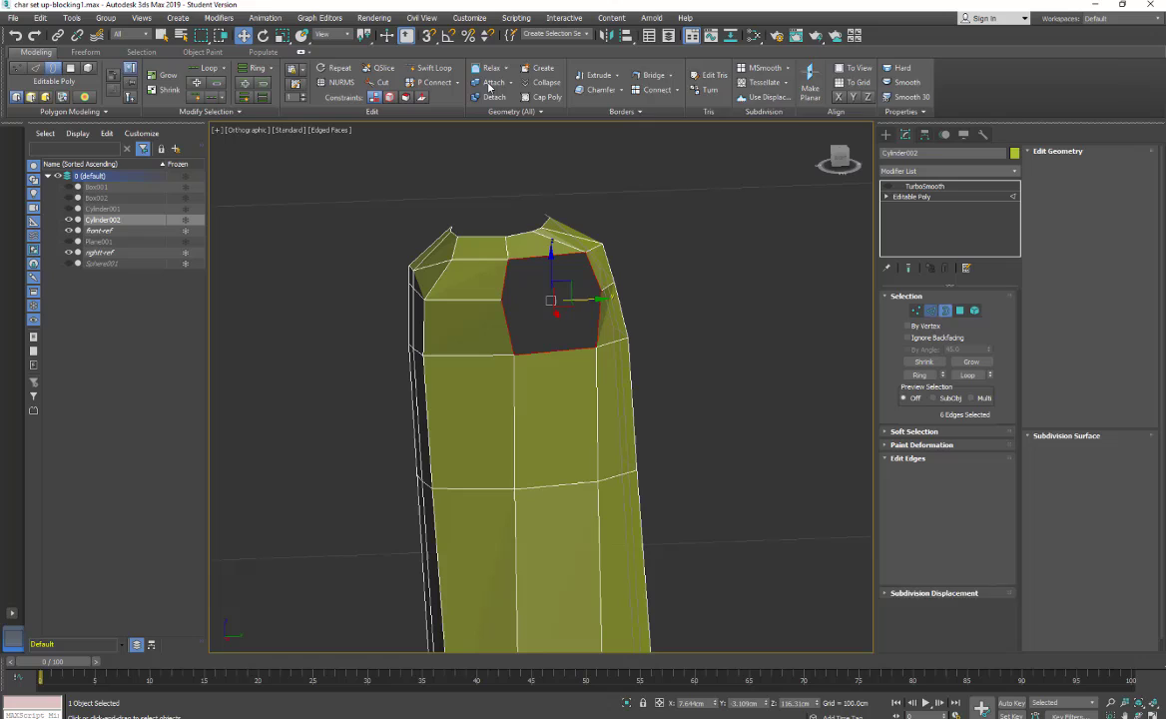
pyautogui.click(432, 67)
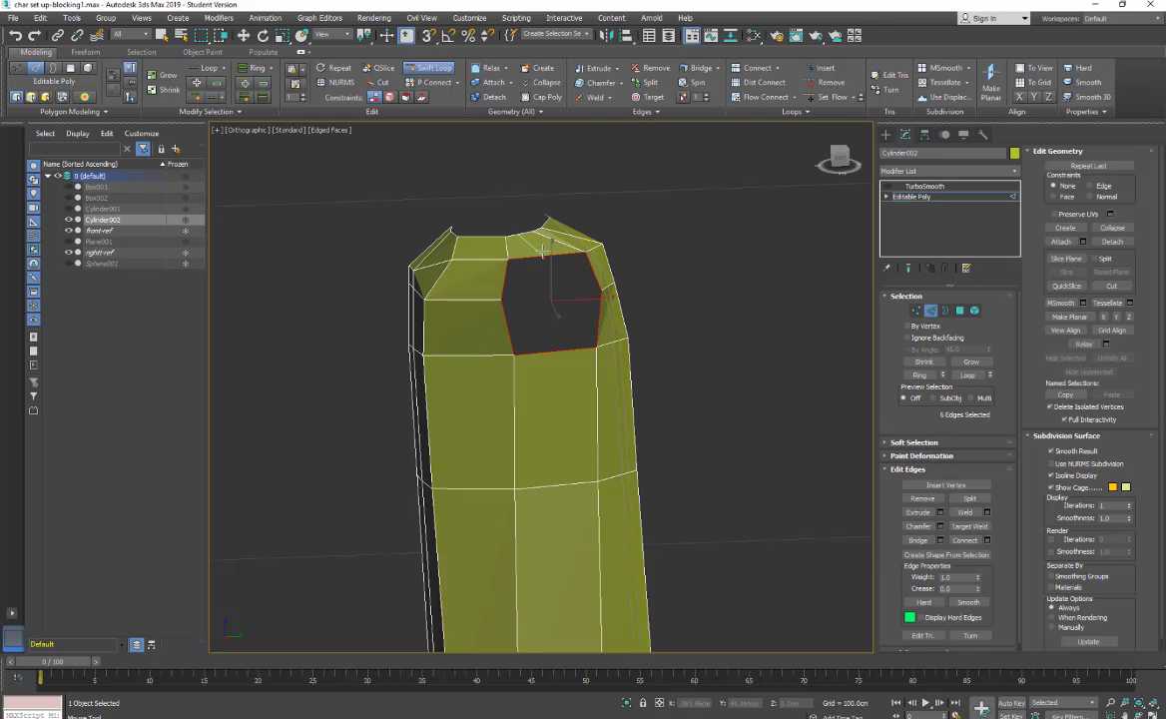
pyautogui.click(544, 252)
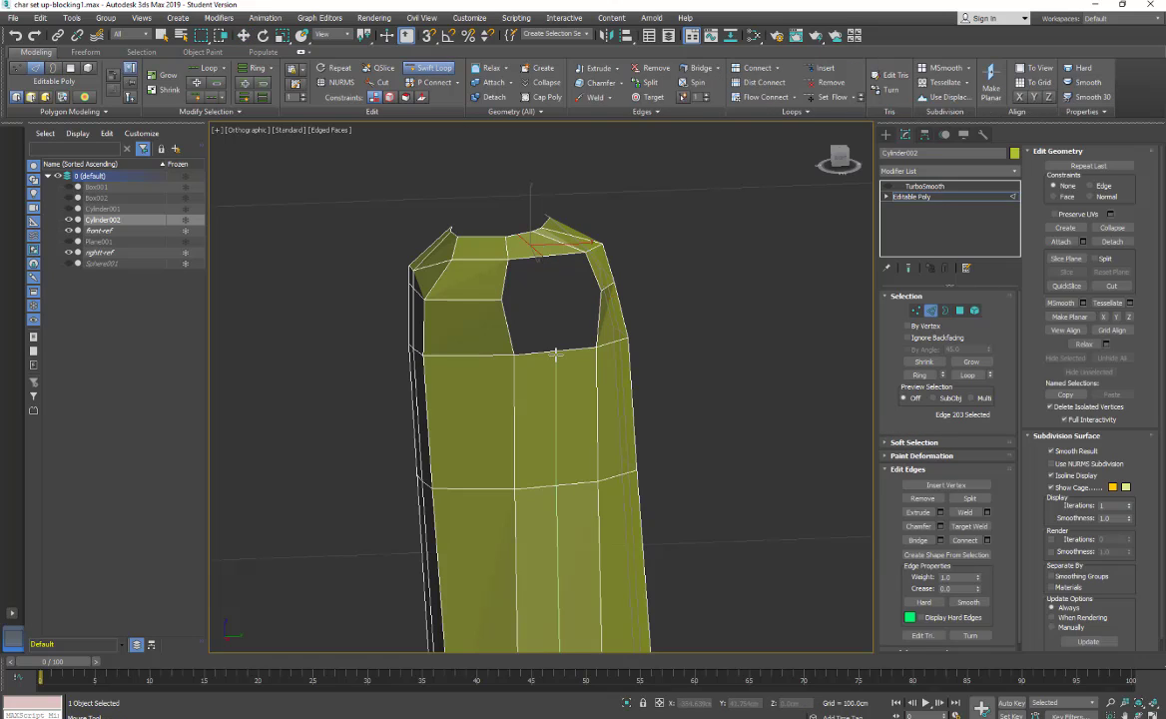
pyautogui.click(555, 353)
pyautogui.moveTo(532, 395); pyautogui.dragTo(549, 416, button='middle')
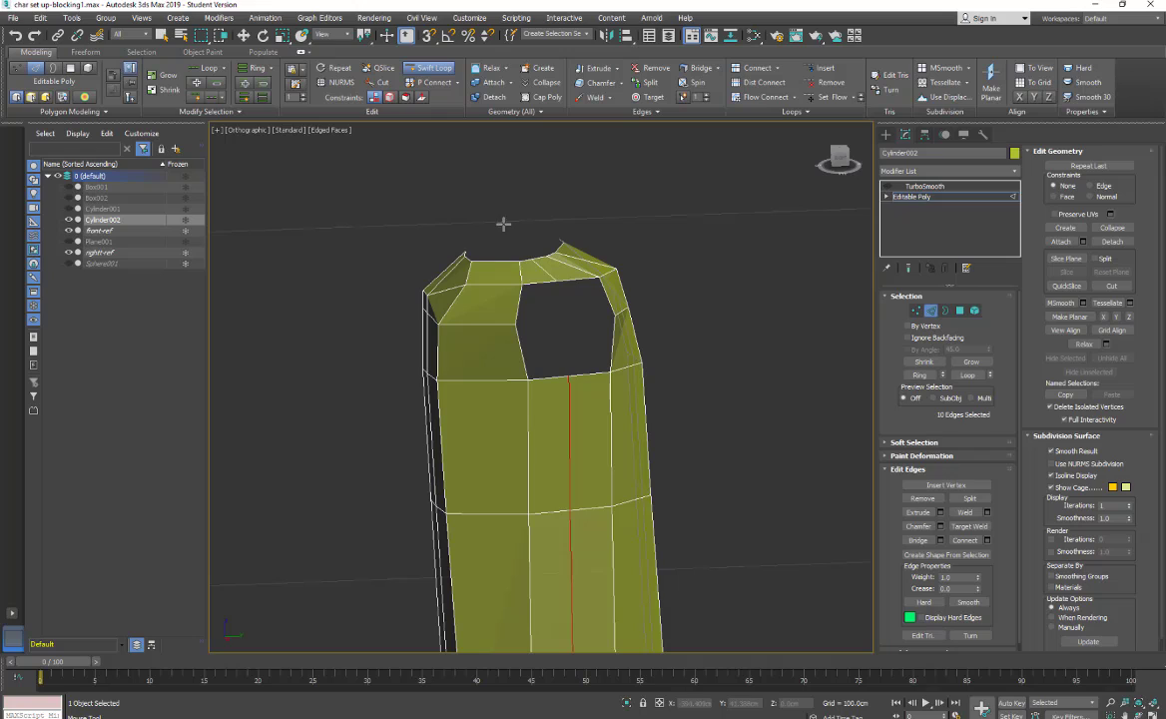
pyautogui.click(420, 68)
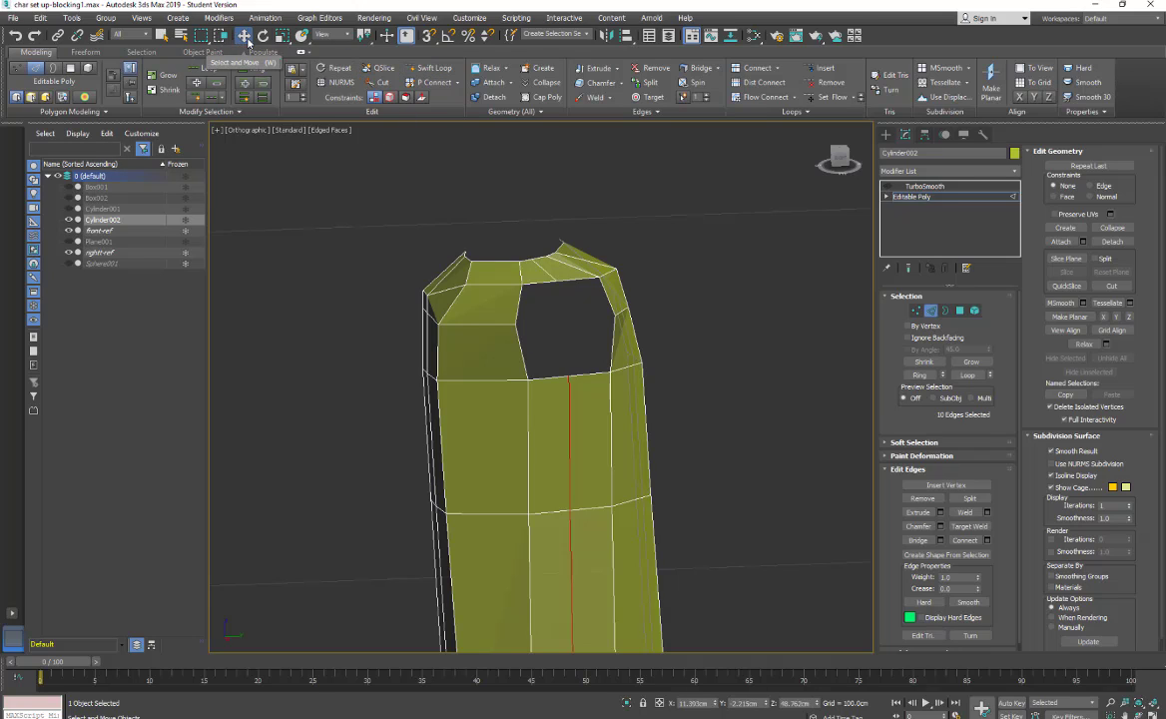
# Step: Lower the new vertex at the middle of the armhole's bottom edge to about Z 110.25 cm
pyautogui.press('1')
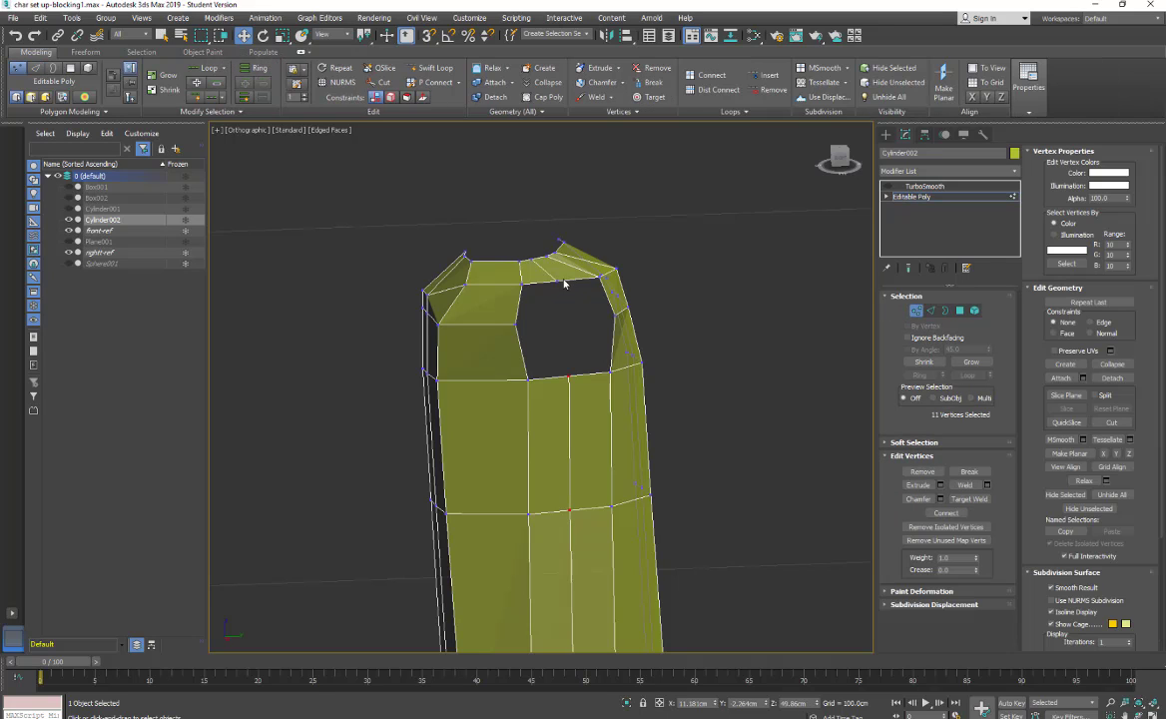
pyautogui.click(598, 276)
pyautogui.click(556, 257)
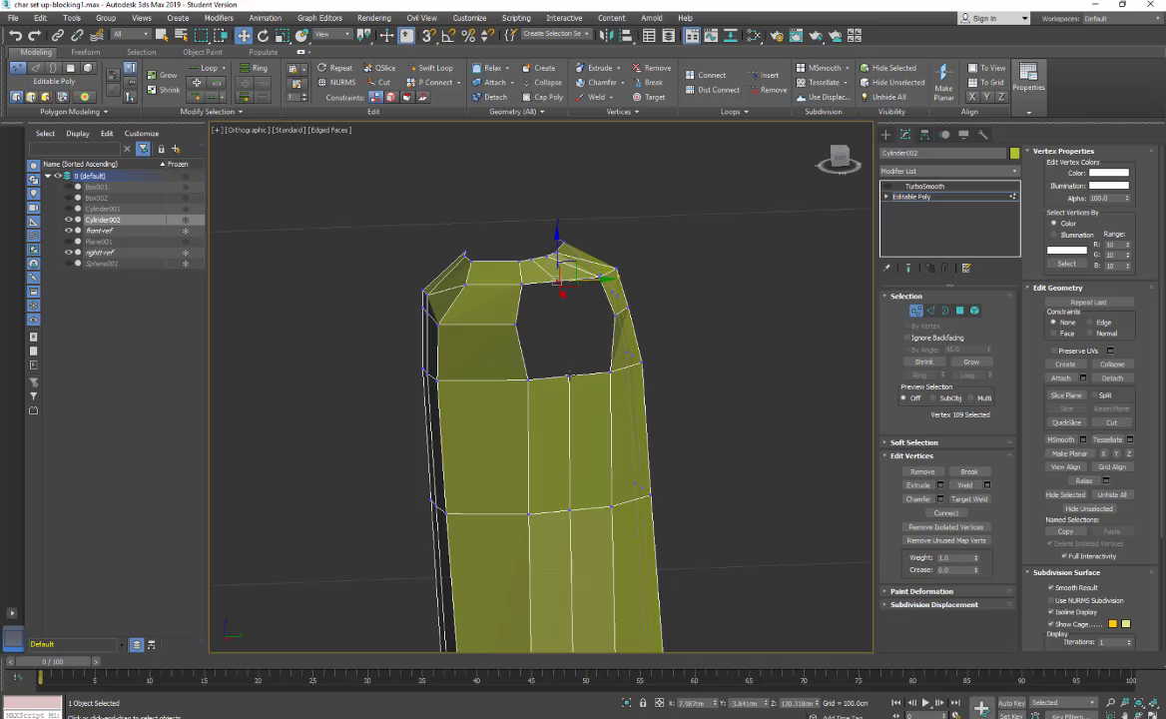
pyautogui.click(569, 376)
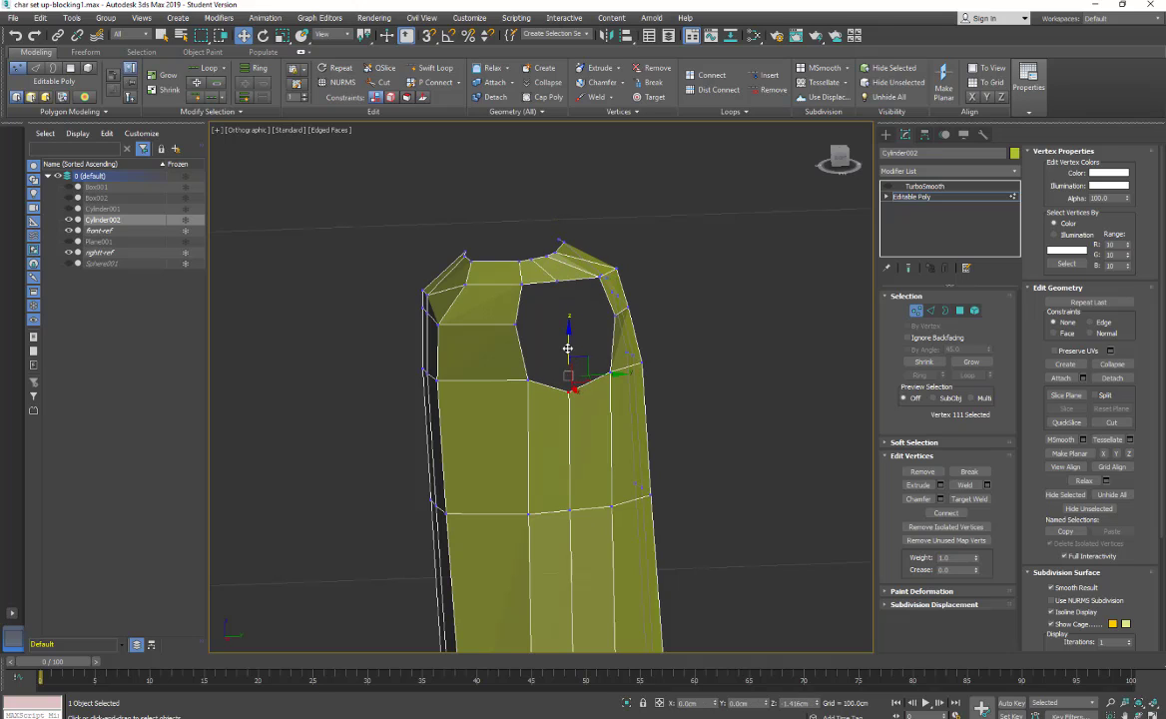
pyautogui.moveTo(569, 350); pyautogui.dragTo(570, 366)
pyautogui.moveTo(544, 279); pyautogui.dragTo(549, 334, button='middle')
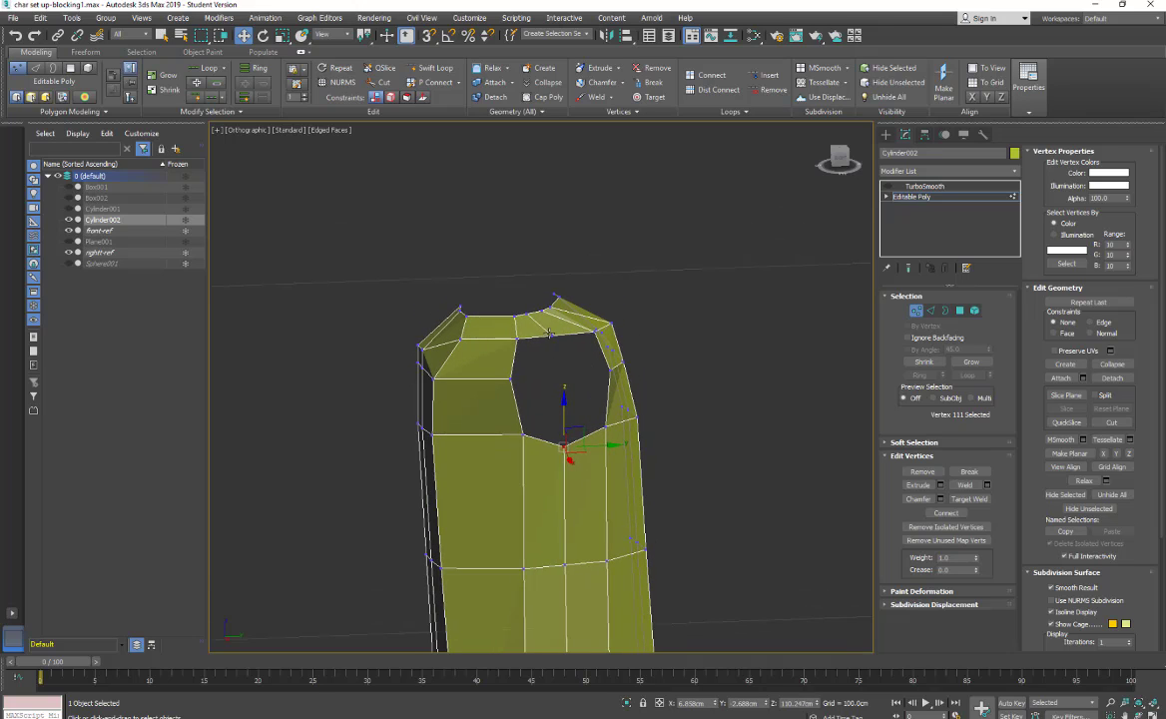
# Step: Round the armhole by lowering its two upper corner vertices, and lower the neighbouring back shoulder vertex to about Z 119.57 cm
pyautogui.click(597, 328)
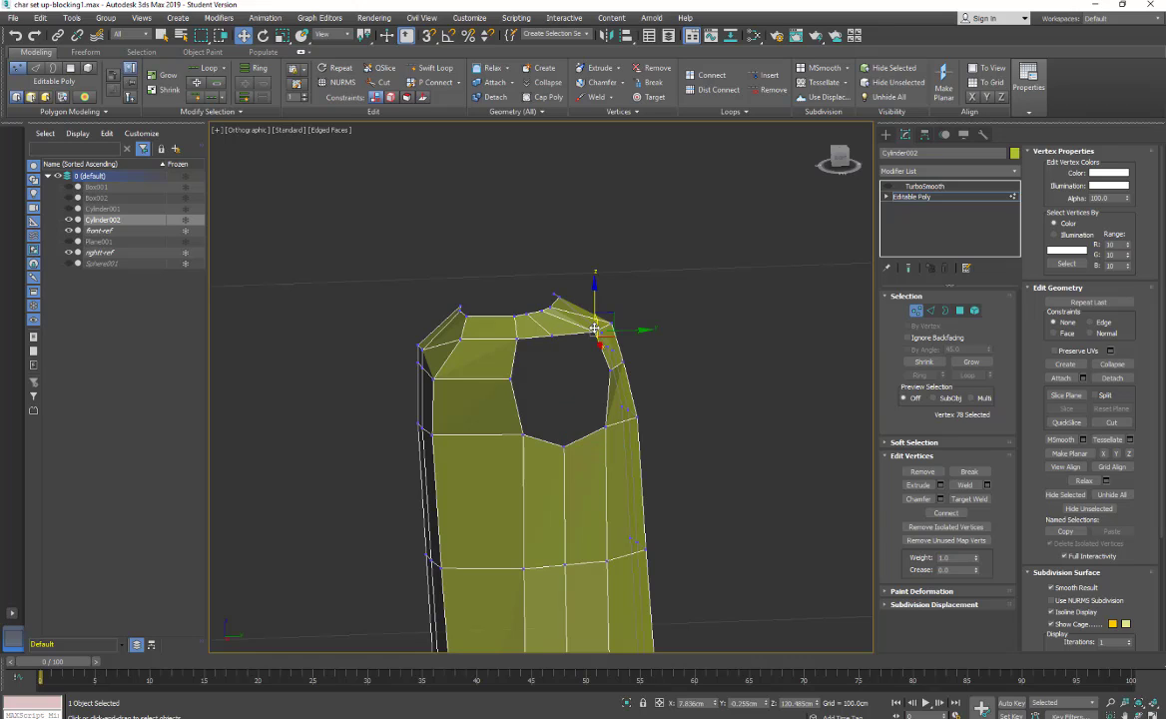
pyautogui.click(516, 317)
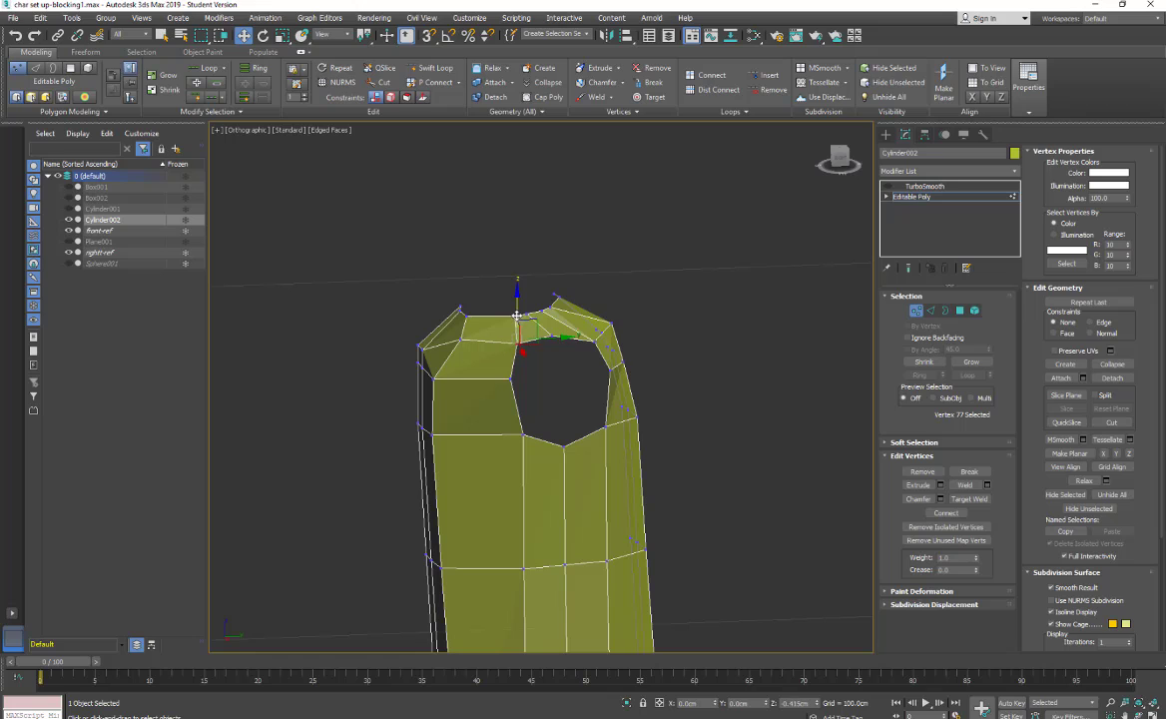
pyautogui.moveTo(517, 315); pyautogui.dragTo(522, 362)
pyautogui.click(512, 379)
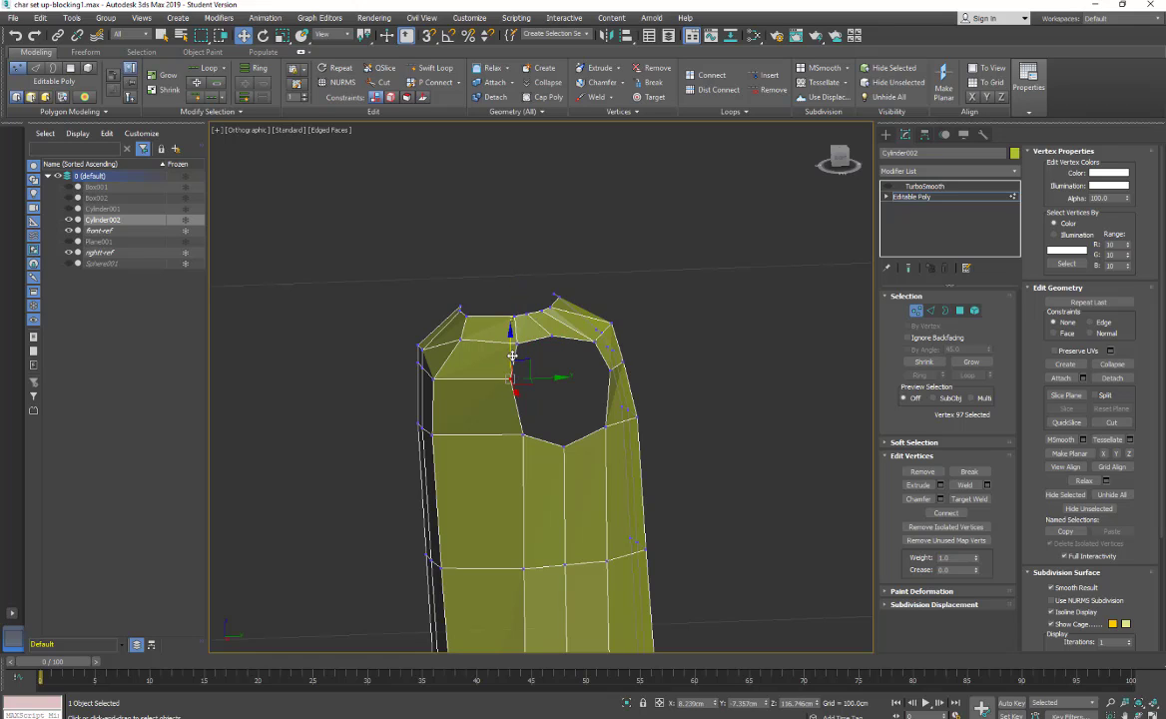
pyautogui.moveTo(613, 334)
pyautogui.mouseDown()
pyautogui.moveTo(609, 307)
pyautogui.moveTo(612, 333)
pyautogui.mouseUp()
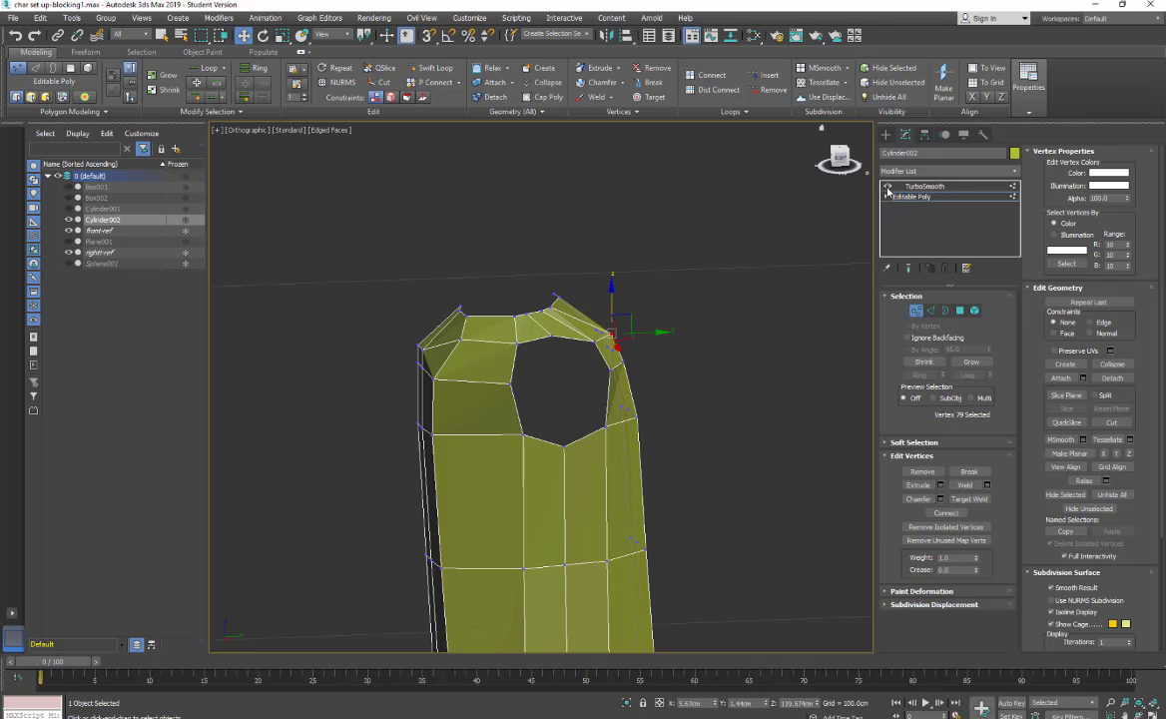
# Step: Preview the rounded armhole with TurboSmooth, then return to the Editable Poly with the smoothing off
pyautogui.click(923, 187)
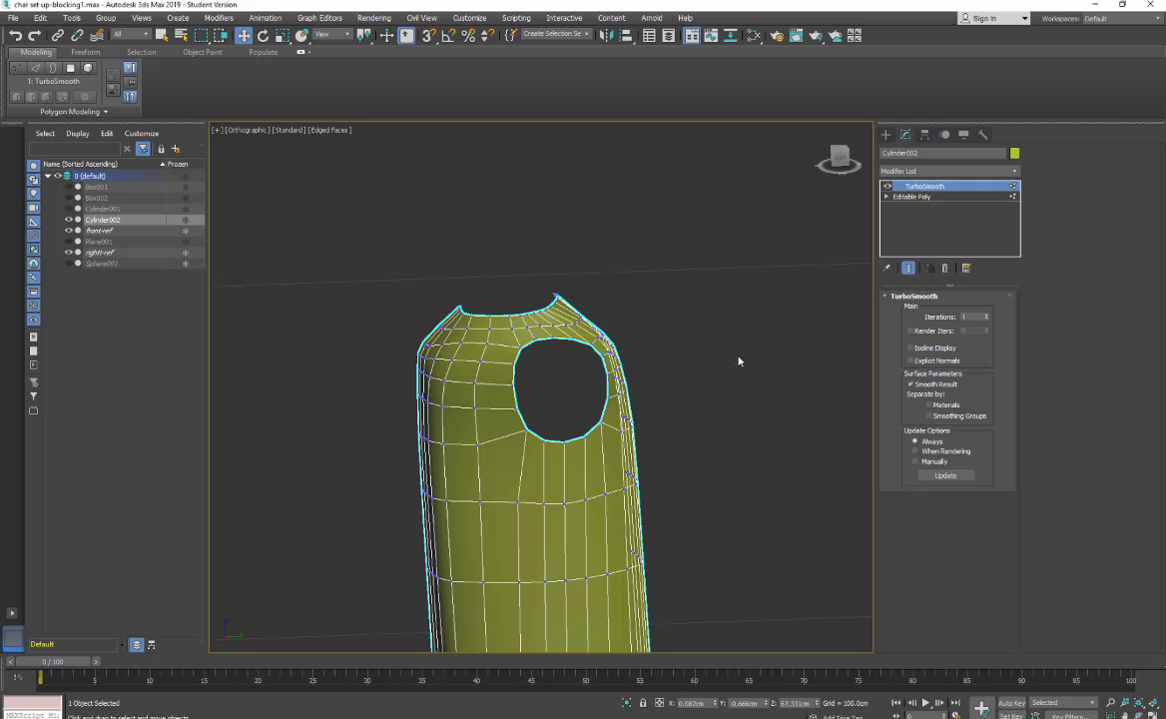
pyautogui.keyDown('alt'); pyautogui.moveTo(759, 386); pyautogui.dragTo(784, 385, button='middle'); pyautogui.keyUp('alt')
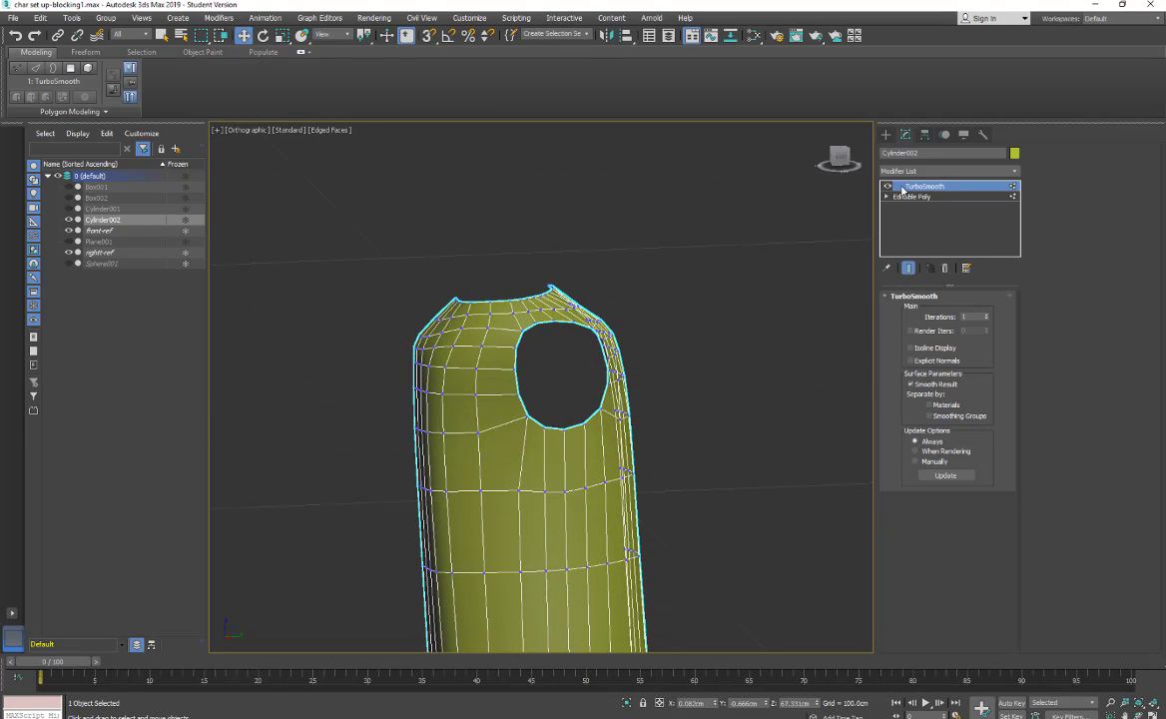
pyautogui.click(909, 197)
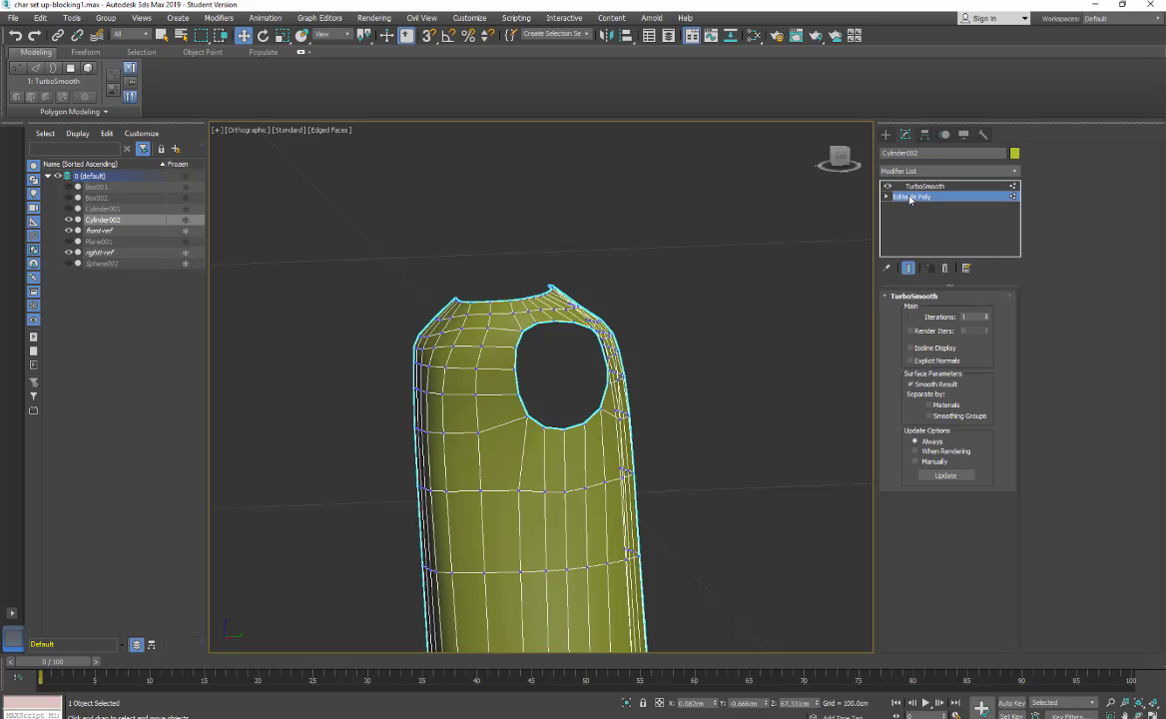
pyautogui.click(887, 186)
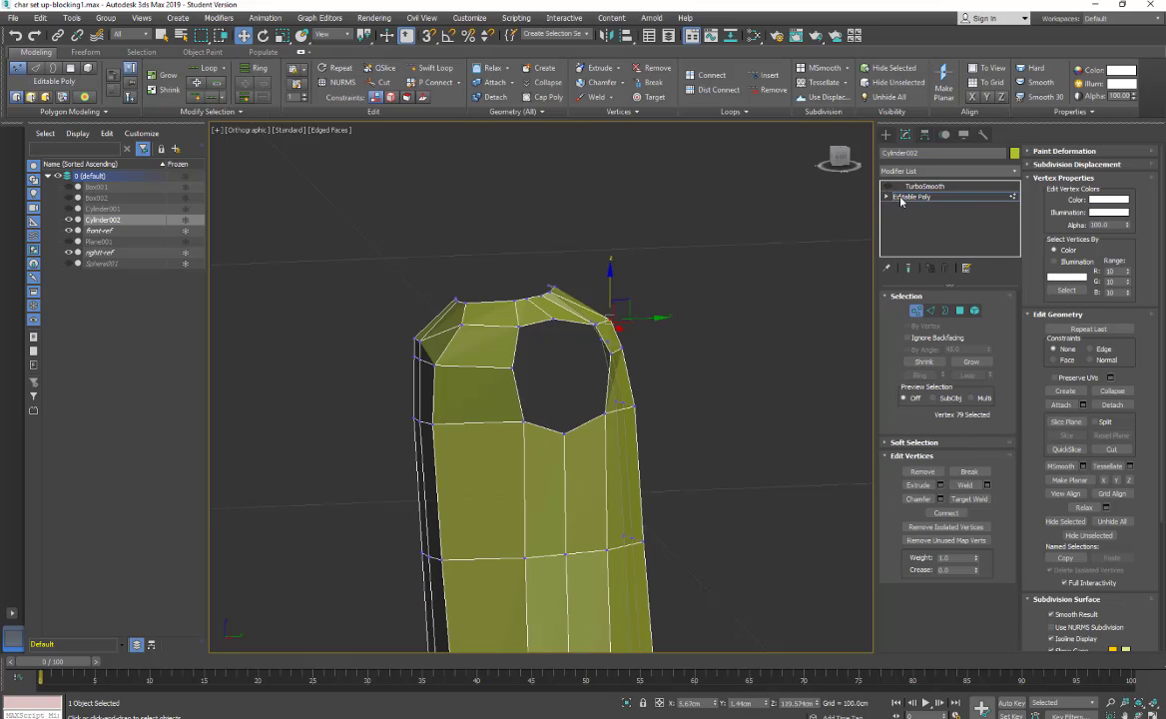
# Step: Check the armhole's border and compare its placement with the right and front reference drawings
pyautogui.press('3')
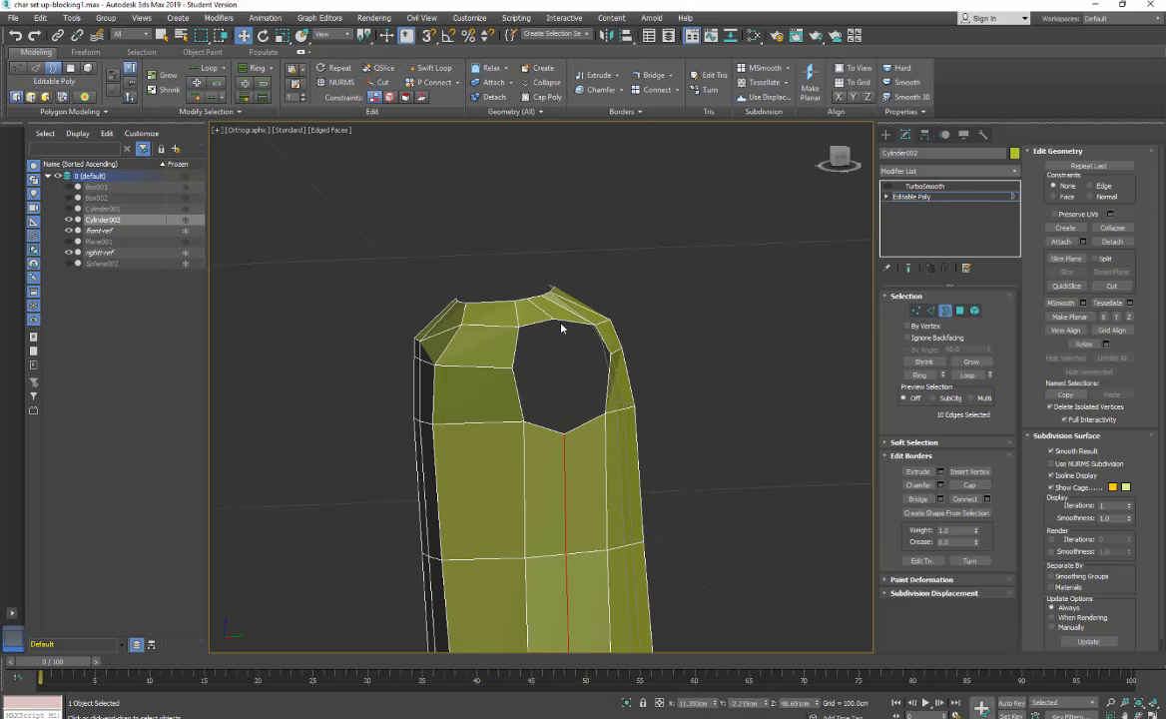
pyautogui.click(567, 321)
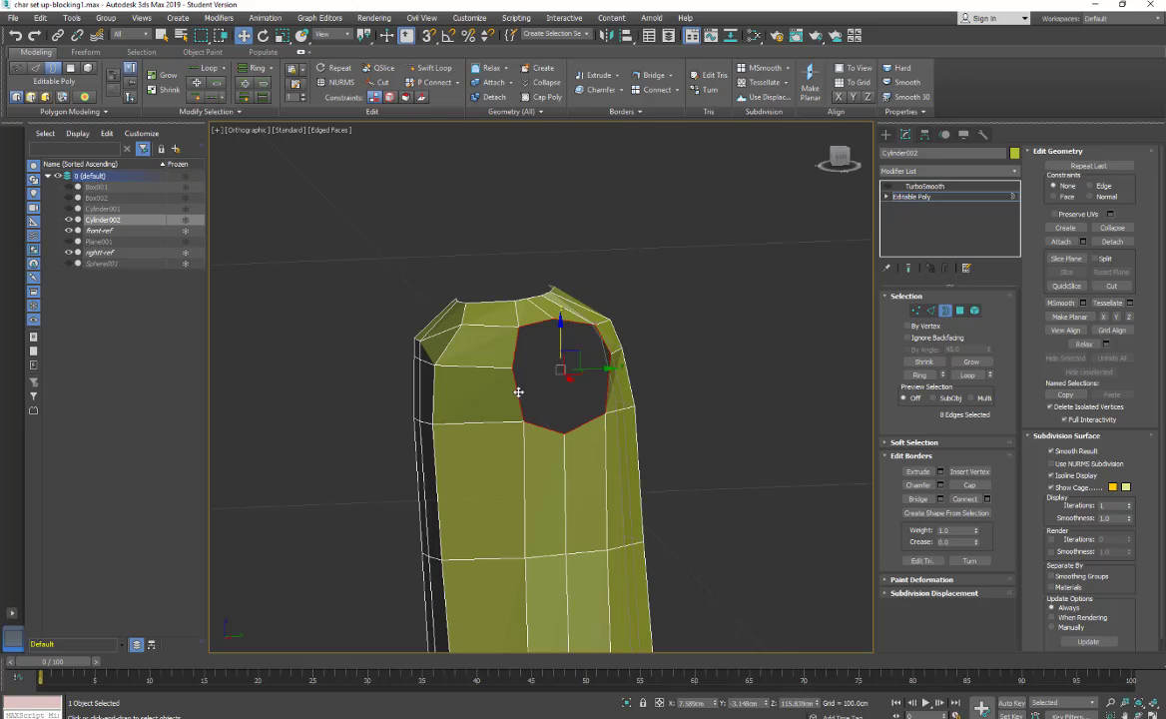
pyautogui.click(251, 139)
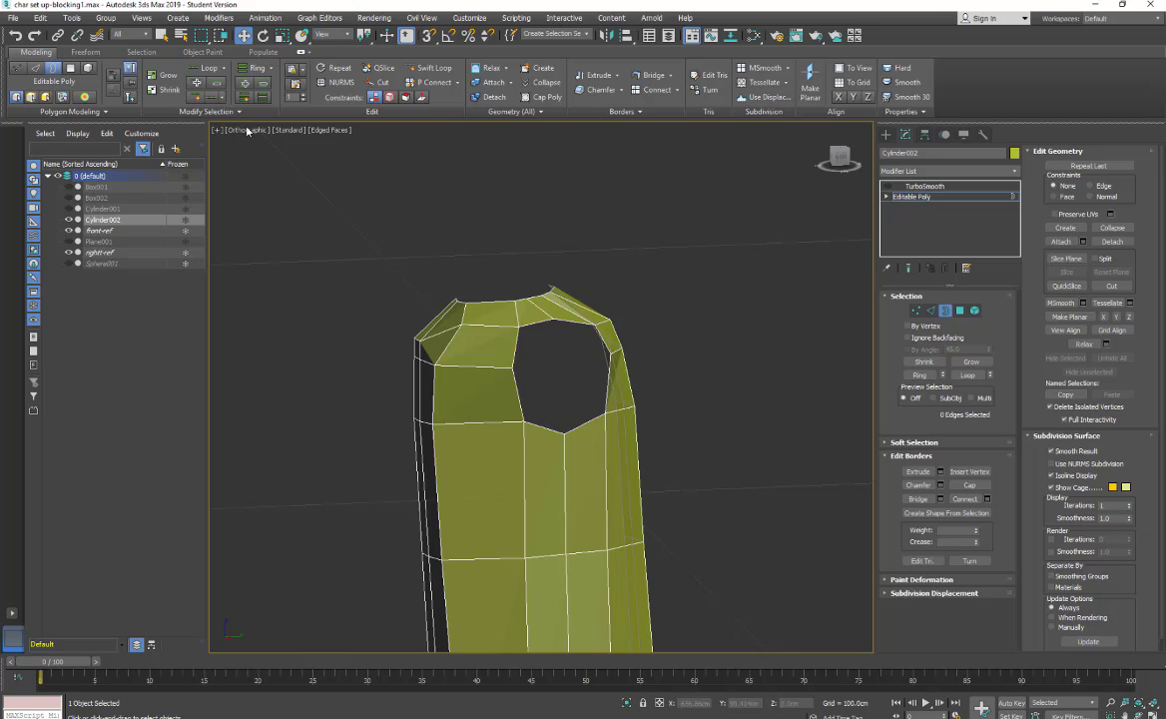
pyautogui.click(238, 130)
pyautogui.click(299, 266)
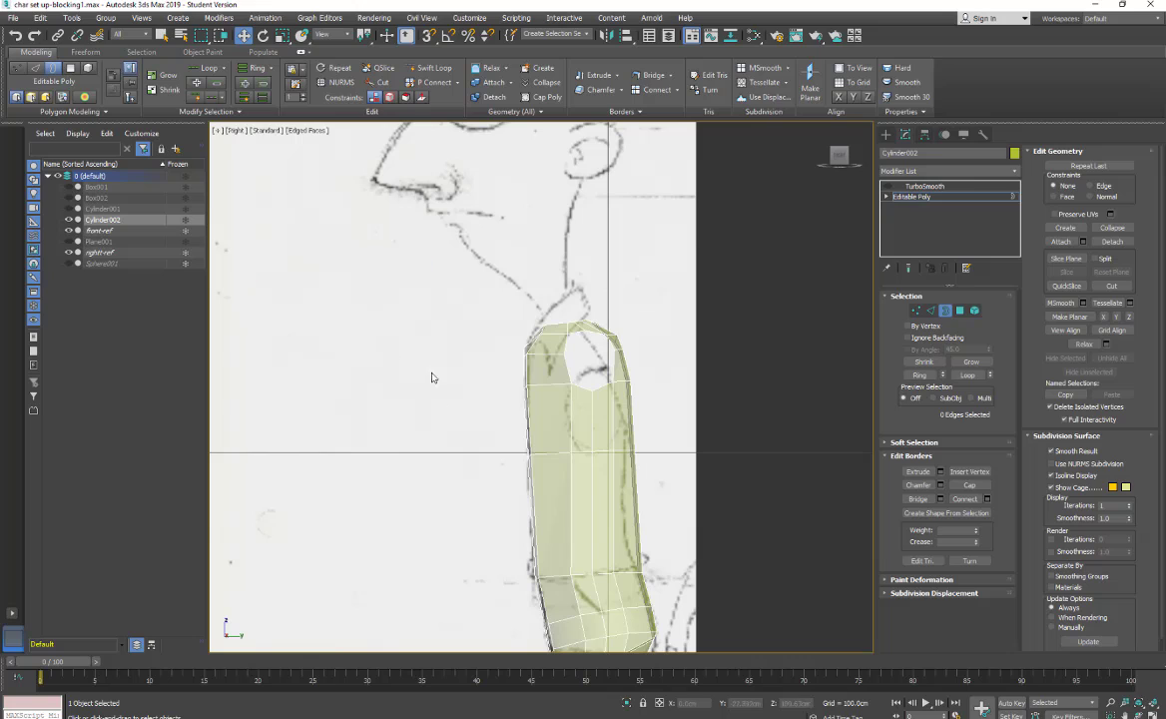
pyautogui.click(236, 132)
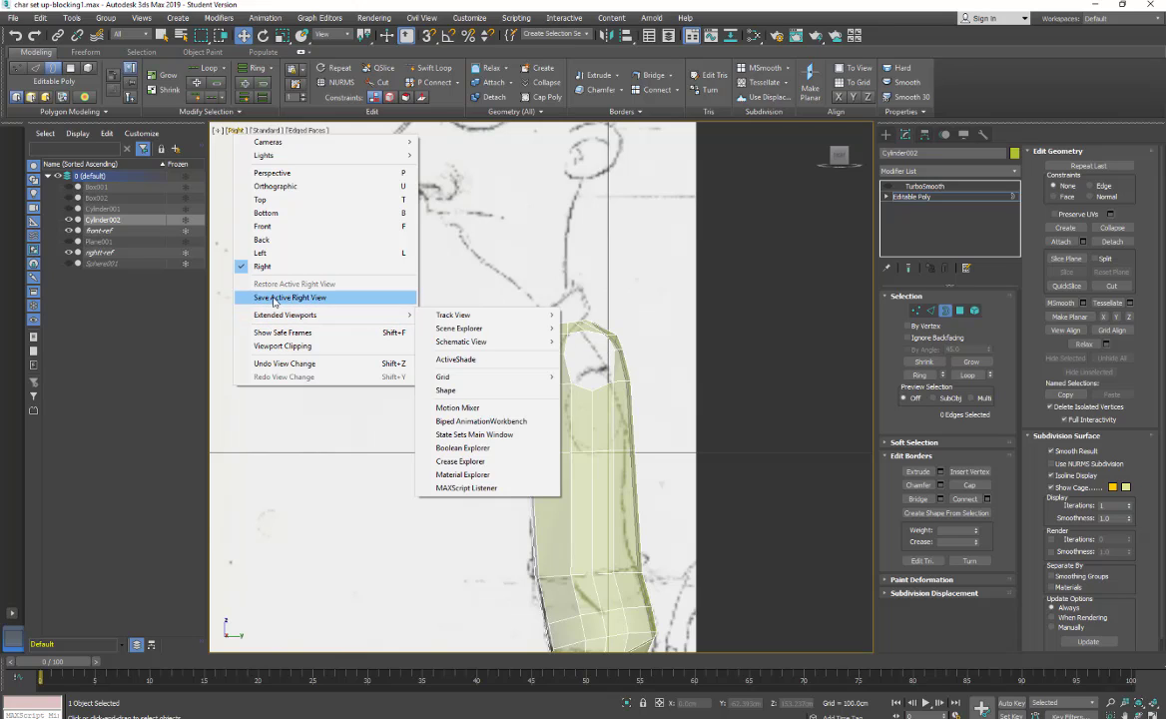
pyautogui.click(261, 227)
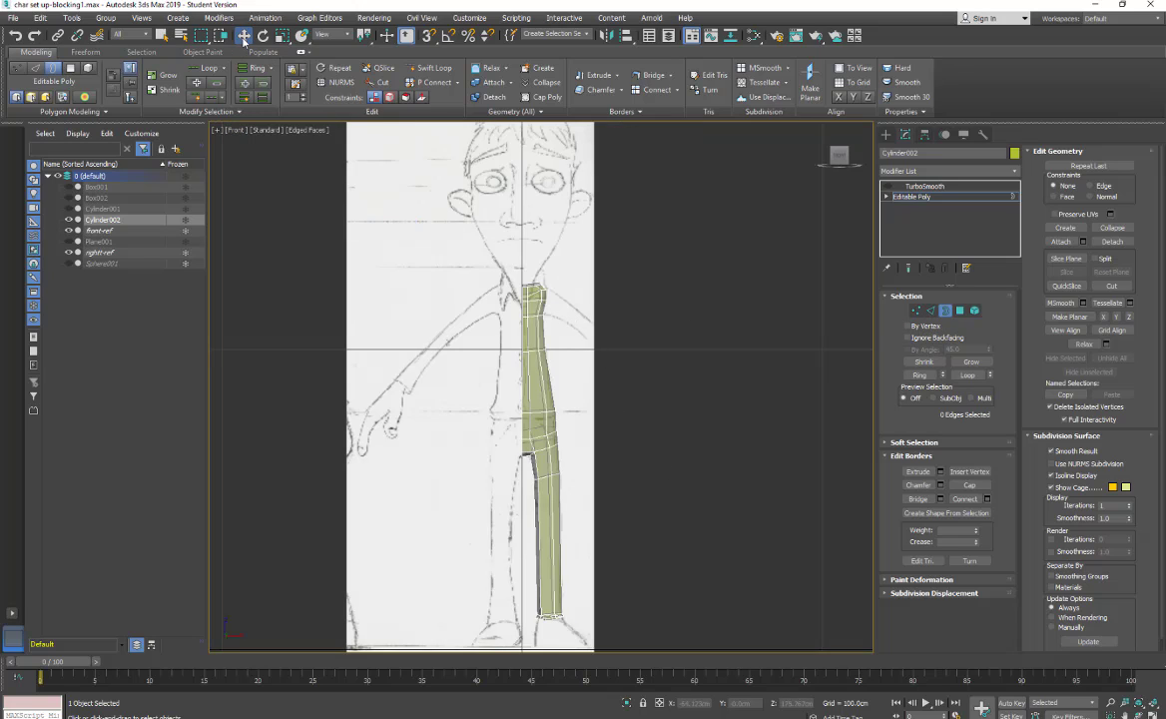
pyautogui.scroll(5, 474, 278)
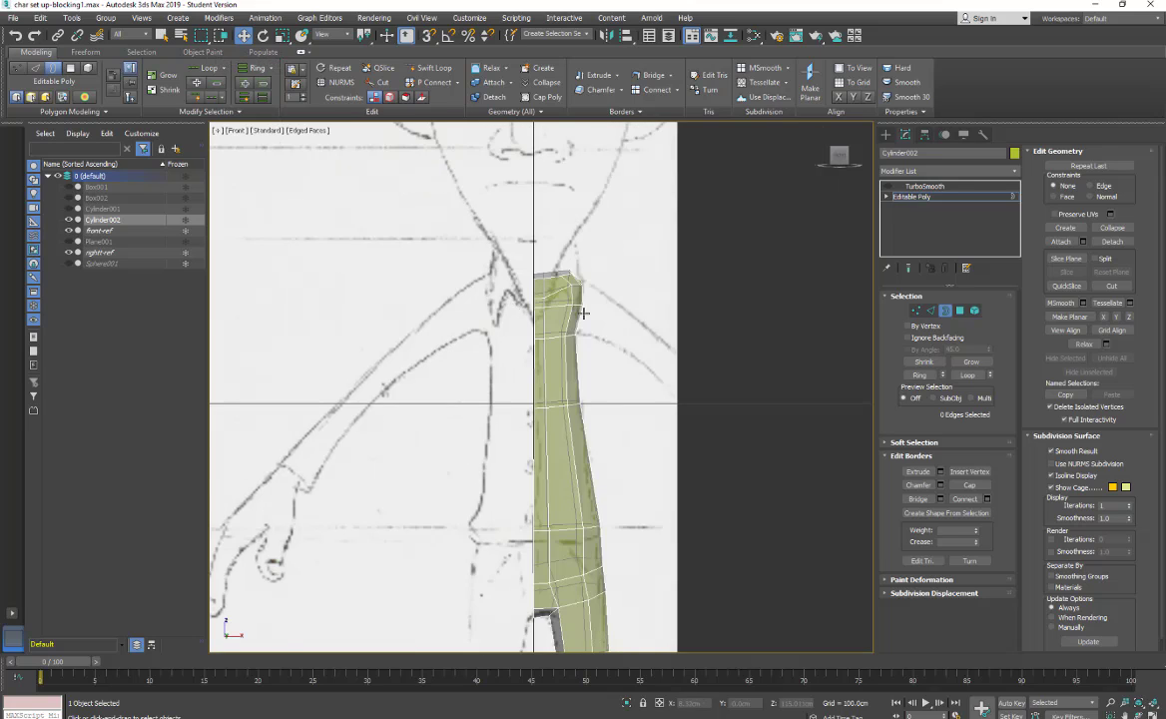
pyautogui.keyDown('alt'); pyautogui.moveTo(609, 317); pyautogui.dragTo(578, 320, button='middle'); pyautogui.keyUp('alt')
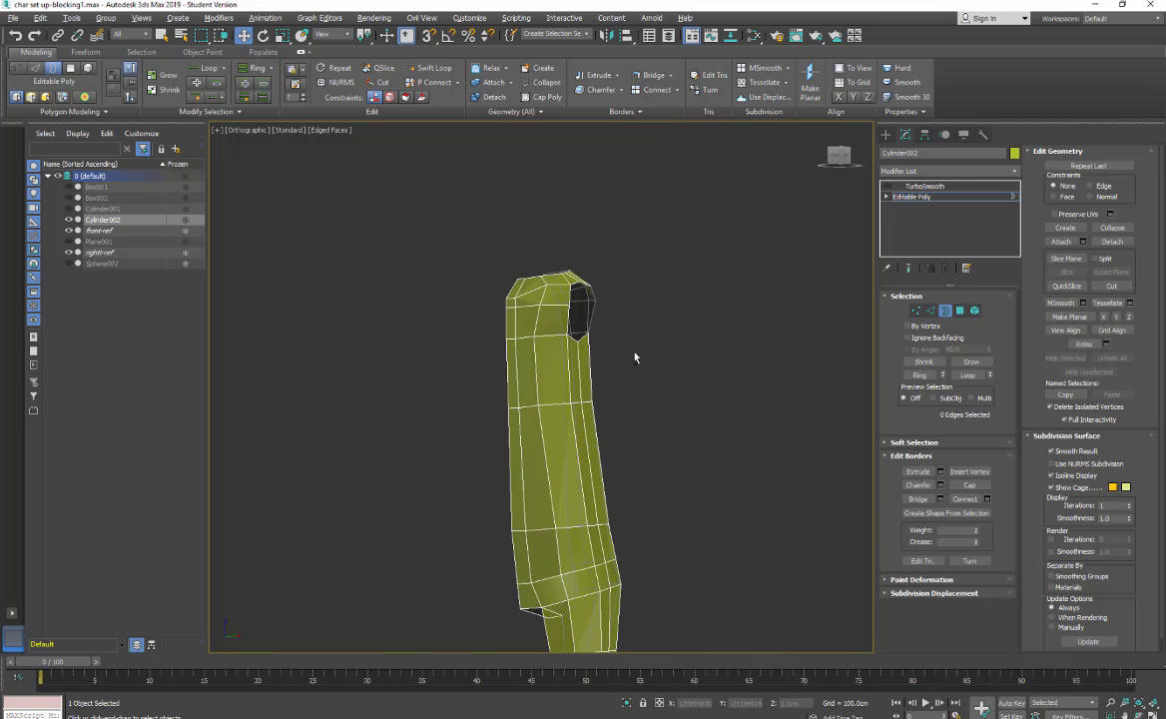
# Step: In the Front view, extrude the armhole border outward into a downward-sloping arm, placing its end at about X 48 cm and Z 92 cm
pyautogui.click(567, 320)
pyautogui.click(233, 132)
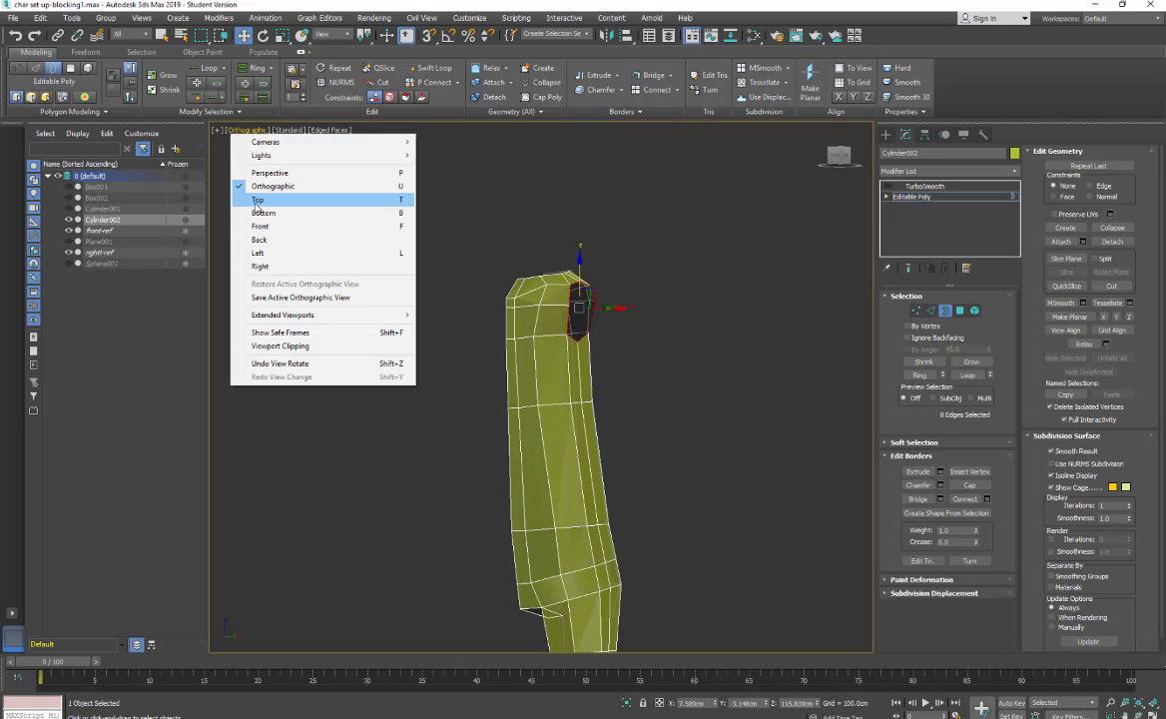
pyautogui.click(260, 226)
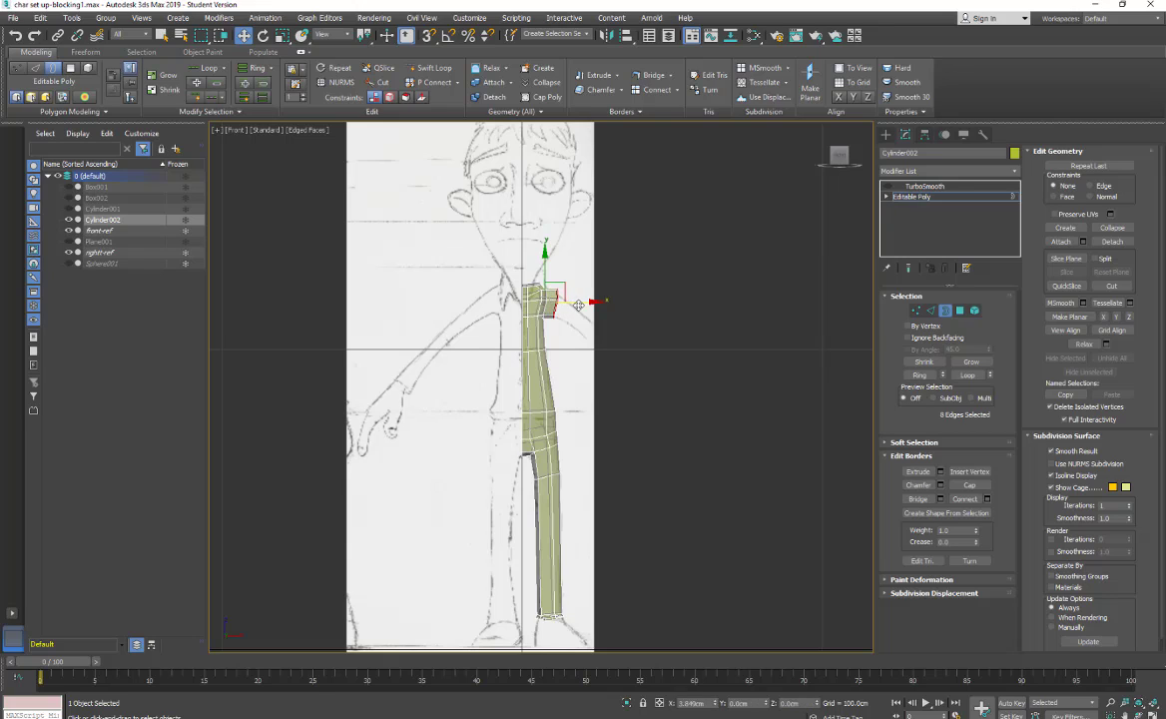
pyautogui.keyDown('shift'); pyautogui.moveTo(588, 303); pyautogui.dragTo(679, 317); pyautogui.keyUp('shift')
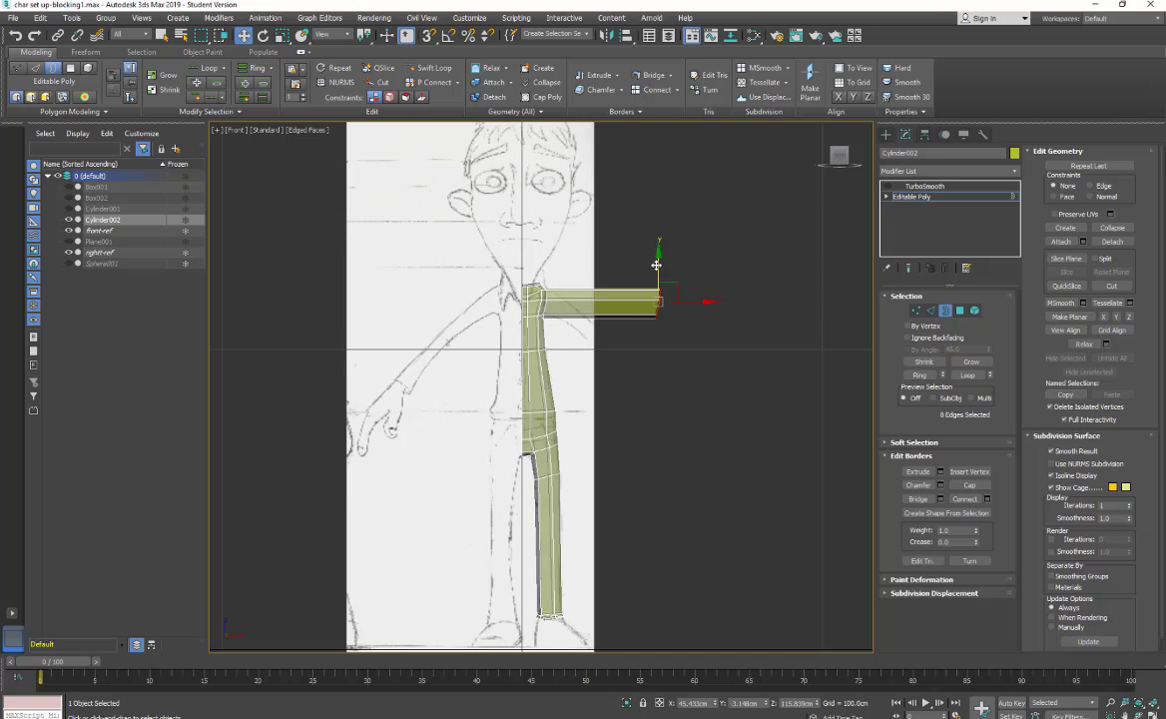
pyautogui.moveTo(656, 269); pyautogui.dragTo(644, 334)
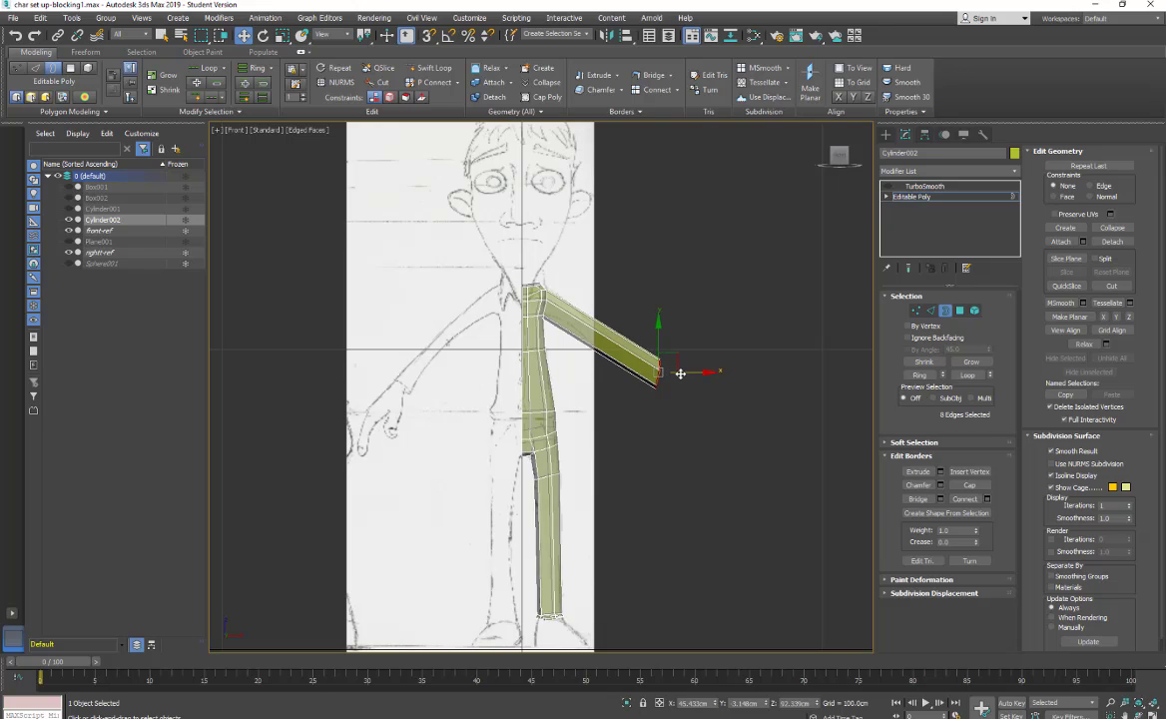
pyautogui.moveTo(682, 372); pyautogui.dragTo(694, 386)
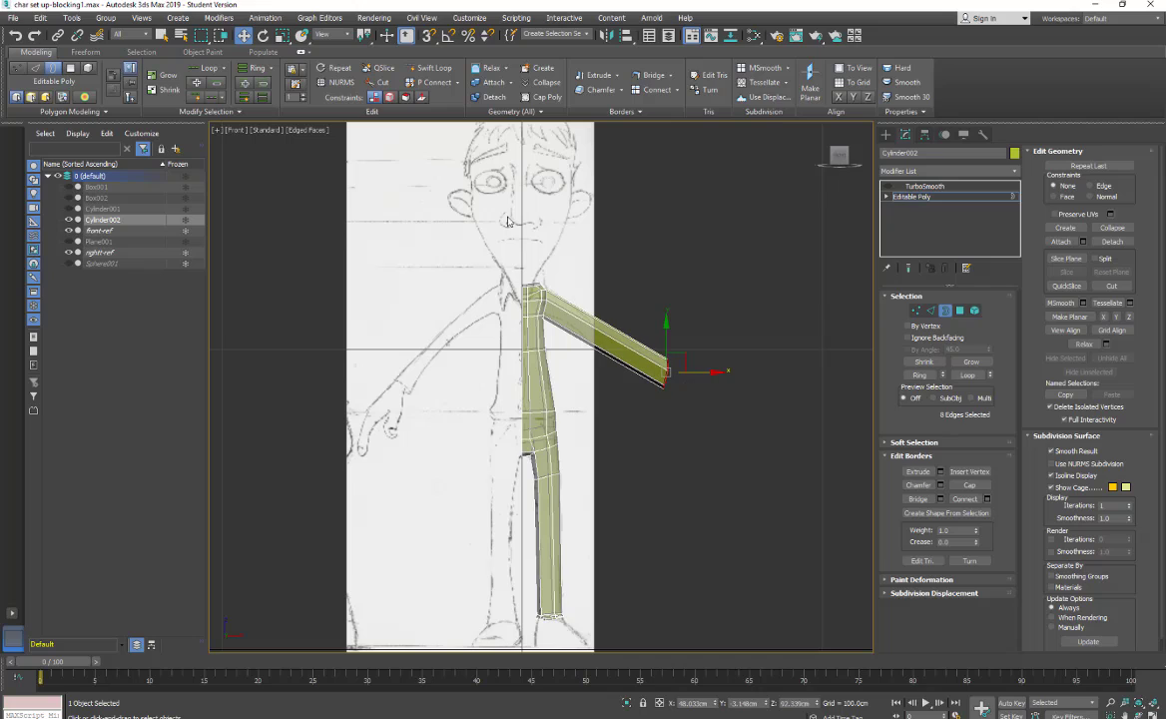
pyautogui.click(236, 132)
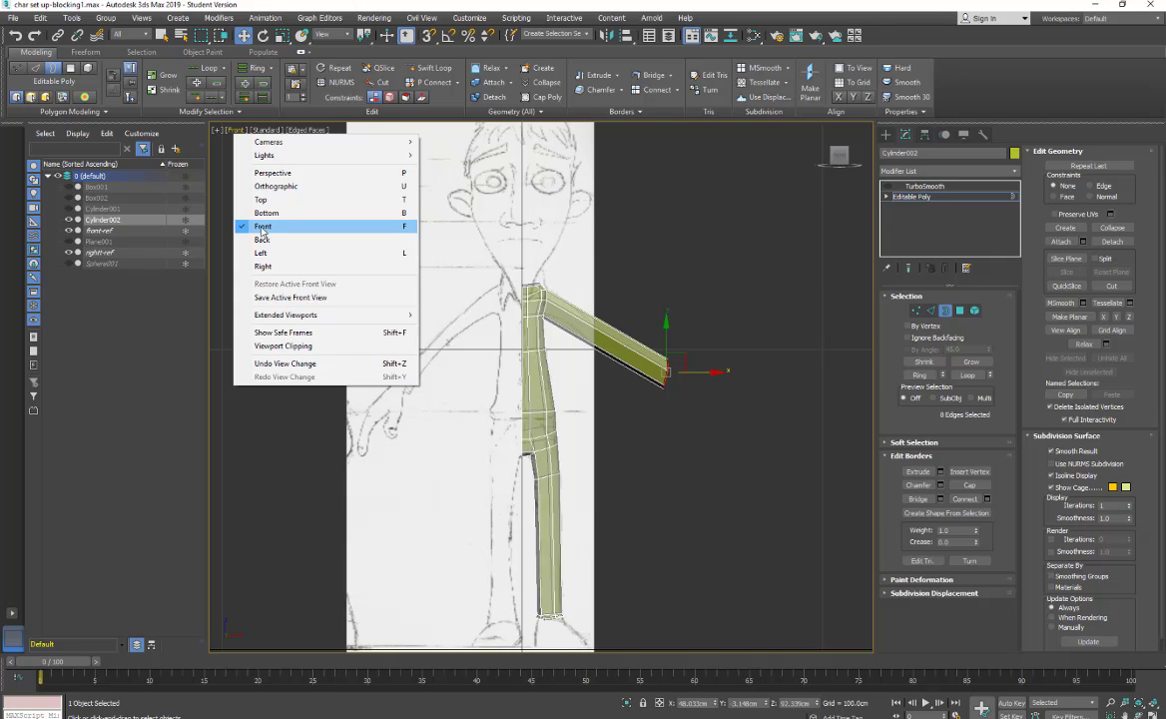
pyautogui.click(457, 234)
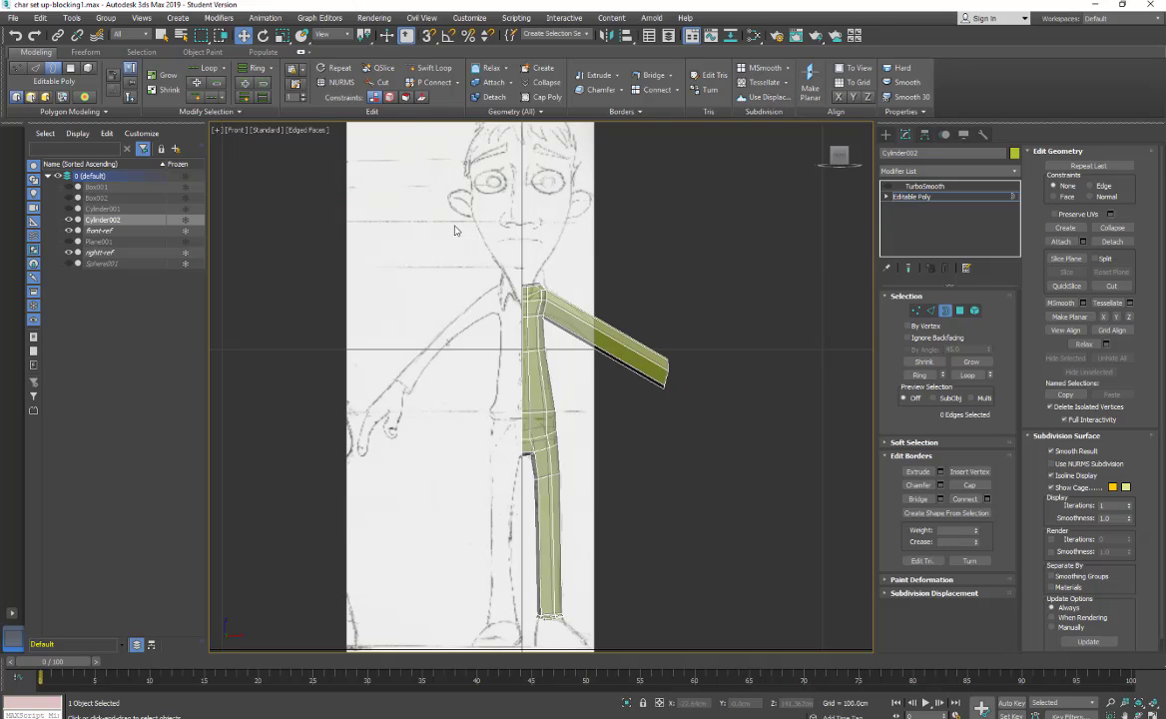